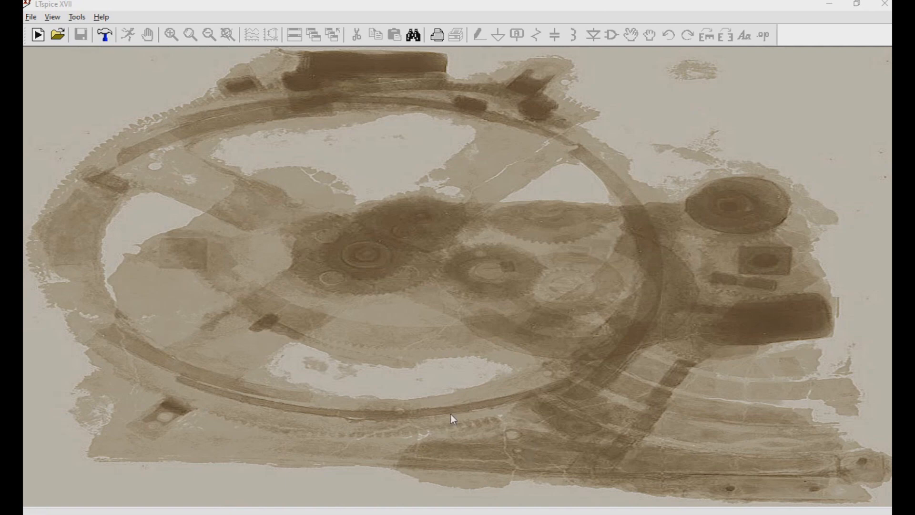
- Create a new schematic and place two voltage sources side by side, V1 and V2
{"action": "left_click", "coordinate": [34, 20]}
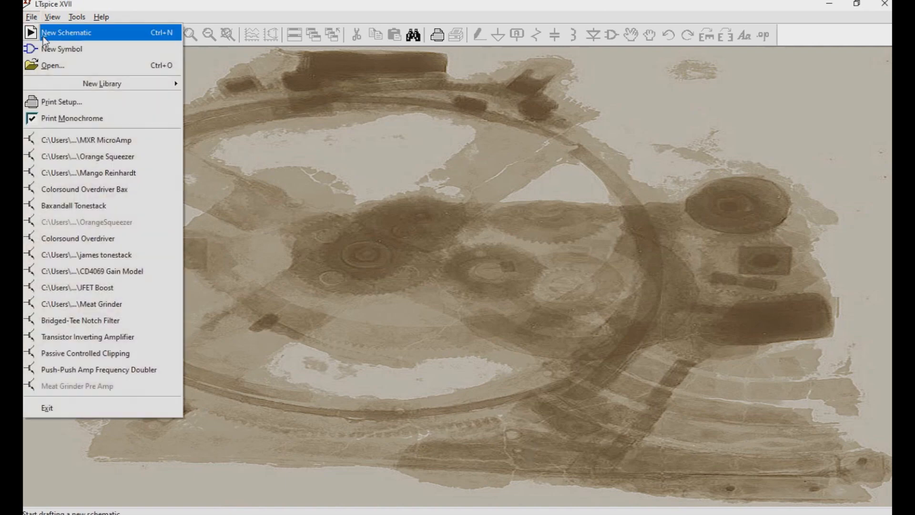
{"action": "left_click", "coordinate": [46, 32]}
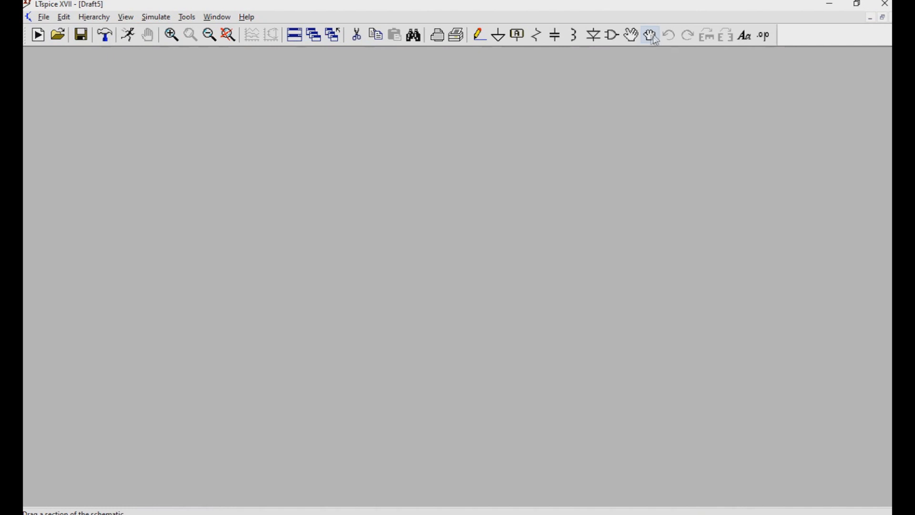
{"action": "left_click", "coordinate": [614, 38]}
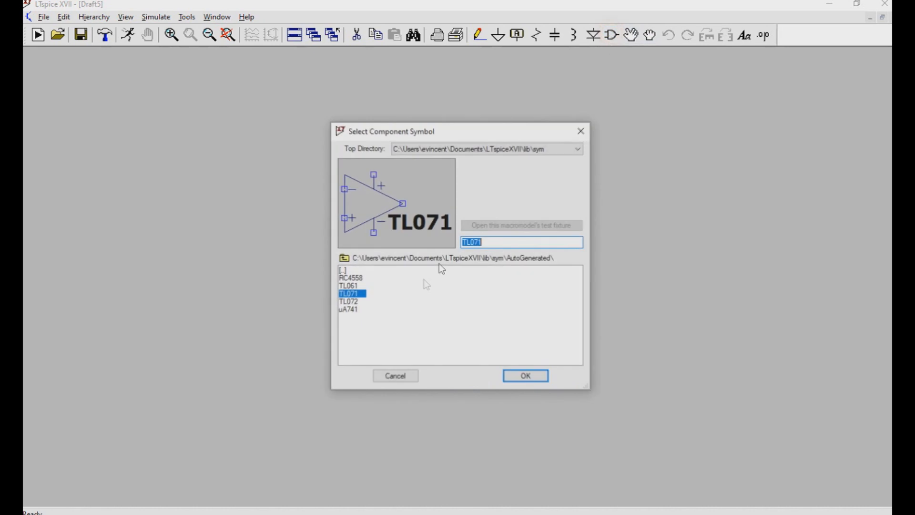
{"action": "double_click", "coordinate": [346, 270]}
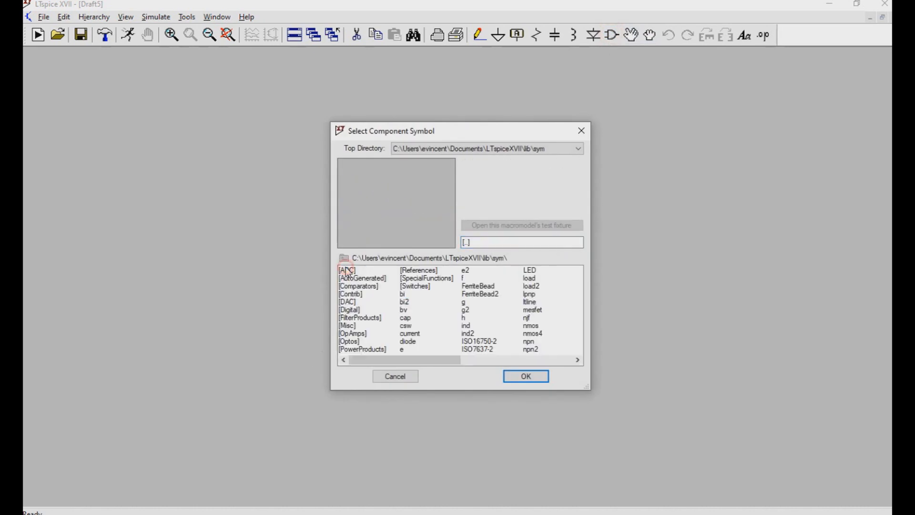
{"action": "left_click", "coordinate": [470, 360]}
{"action": "left_click", "coordinate": [474, 326]}
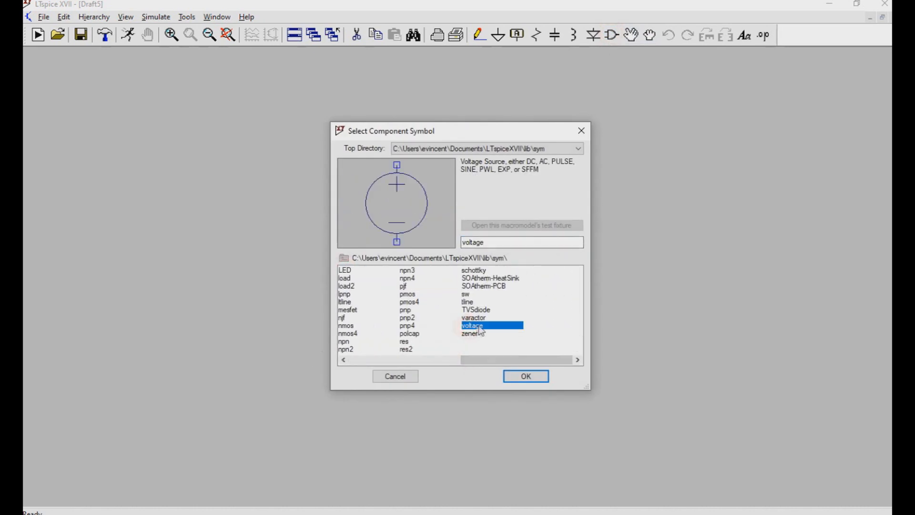
{"action": "double_click", "coordinate": [476, 325]}
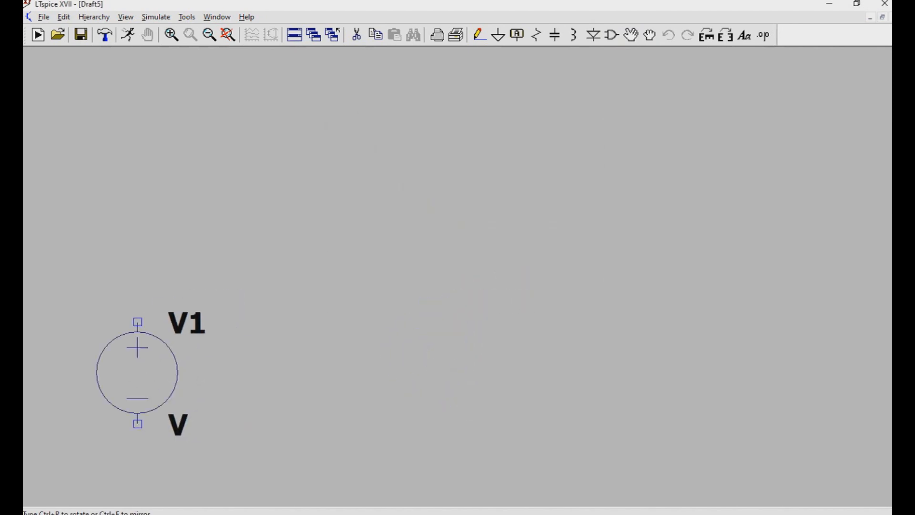
{"action": "left_click", "coordinate": [179, 353]}
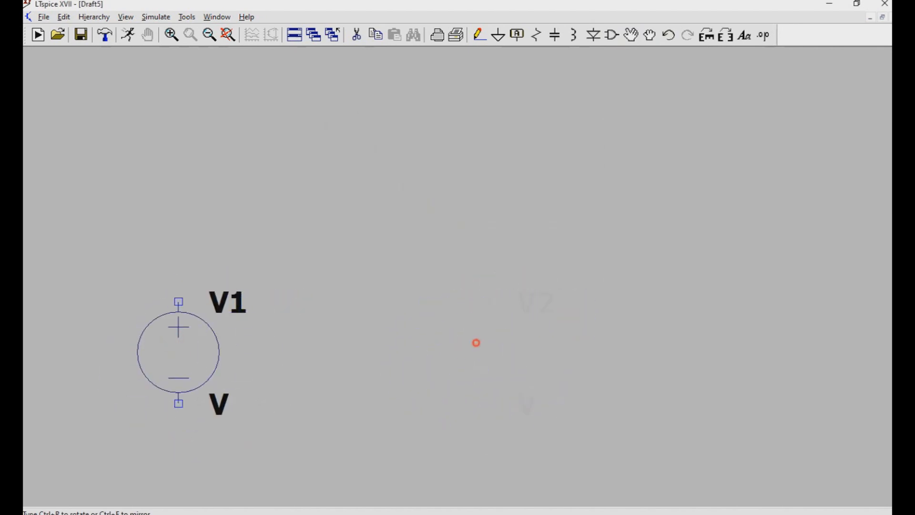
{"action": "key", "text": "Escape"}
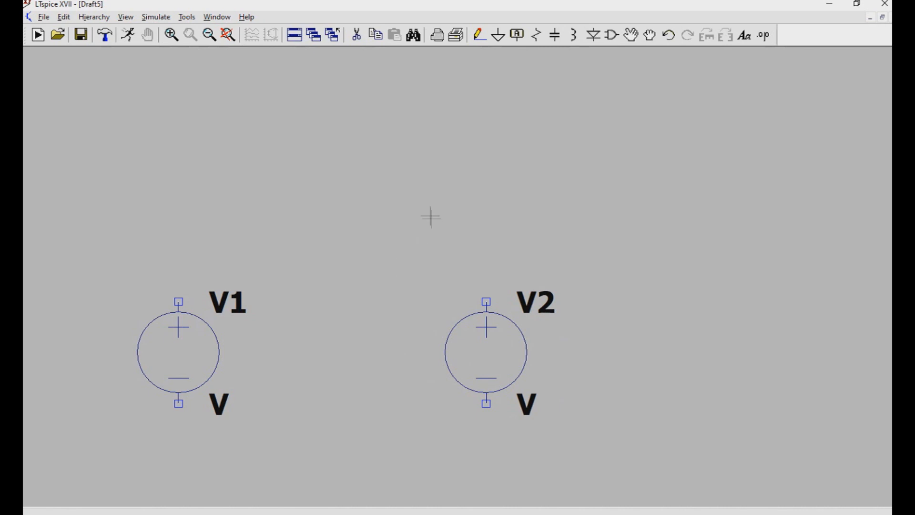
- Place a ground symbol just below the negative terminal of each voltage source
{"action": "left_click", "coordinate": [499, 37]}
{"action": "left_click", "coordinate": [486, 424]}
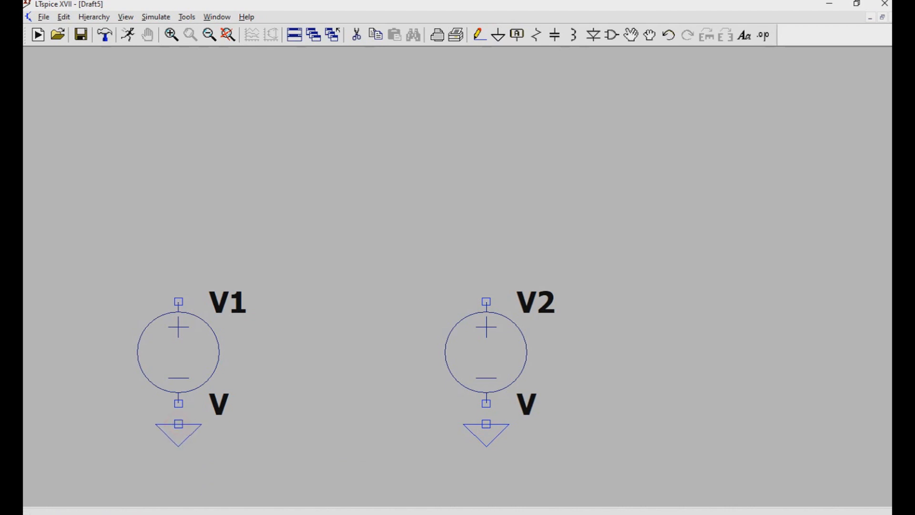
{"action": "left_click", "coordinate": [179, 424]}
{"action": "key", "text": "Escape"}
- Wire the negative terminals of V1 and V2 to the ground symbols beneath them
{"action": "left_click", "coordinate": [478, 35]}
{"action": "left_click", "coordinate": [486, 403]}
{"action": "left_click", "coordinate": [486, 424]}
{"action": "left_click", "coordinate": [178, 424]}
{"action": "key", "text": "Escape"}
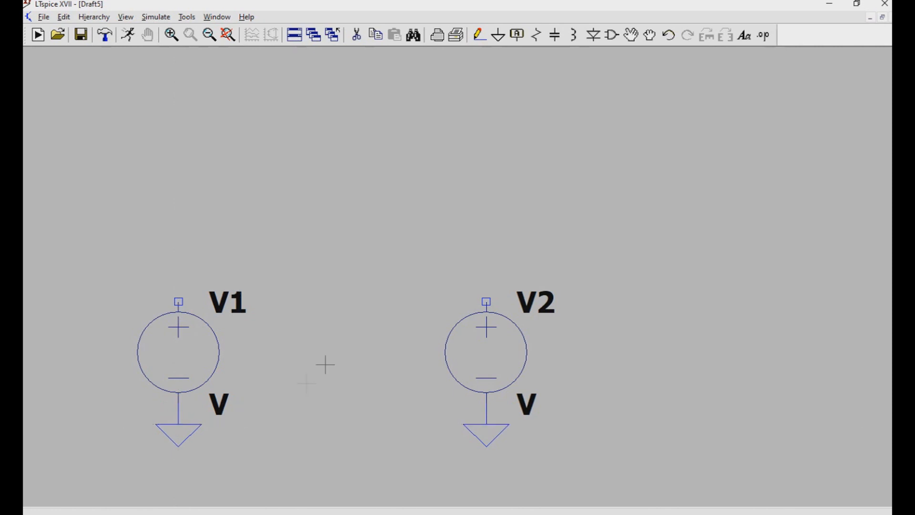
- Set the DC value of voltage source V2 to 9 V
{"action": "right_click", "coordinate": [486, 336]}
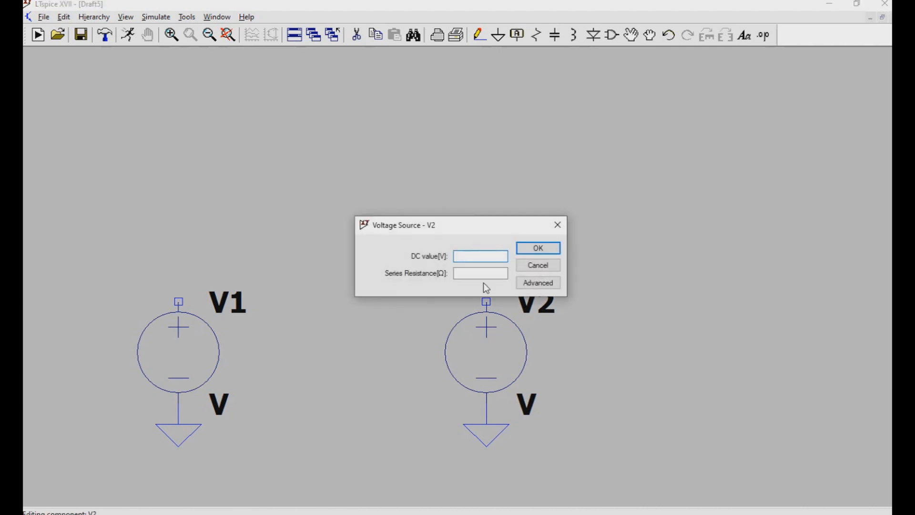
{"action": "type", "text": "9"}
{"action": "left_click", "coordinate": [539, 247]}
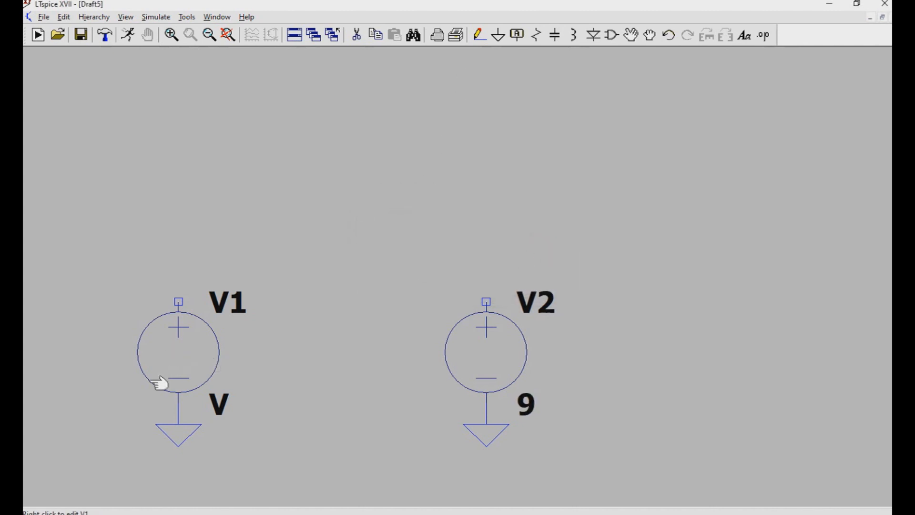
- Configure V1 as a SINE source with an amplitude of 0.132 V and a frequency of 1k Hz
{"action": "right_click", "coordinate": [169, 342]}
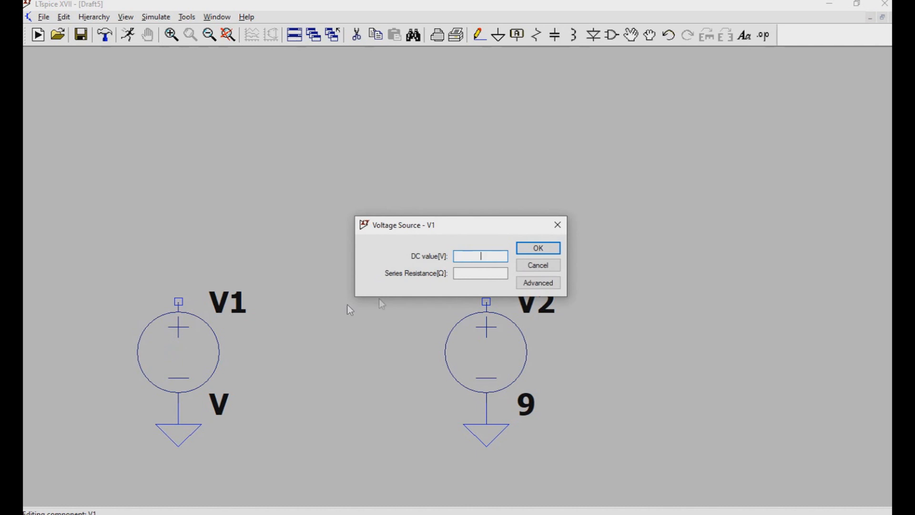
{"action": "left_click", "coordinate": [522, 284]}
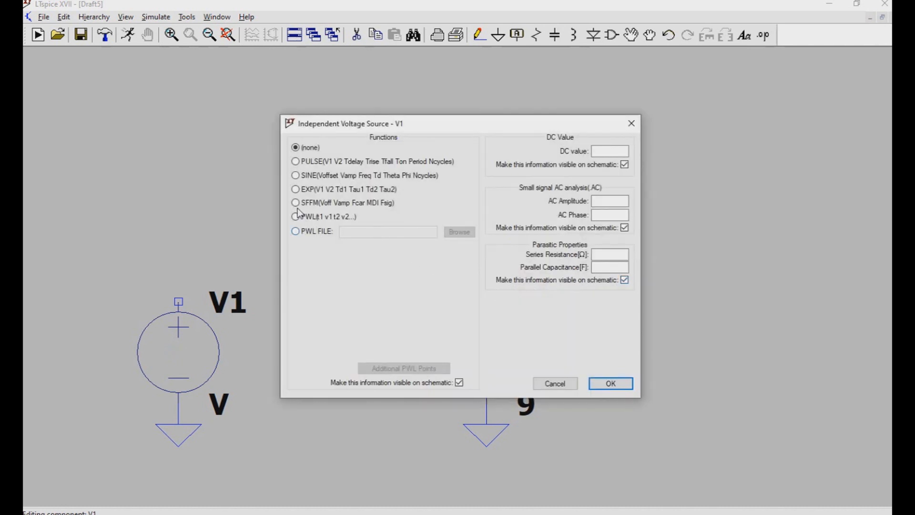
{"action": "left_click", "coordinate": [296, 176]}
{"action": "left_click", "coordinate": [429, 272]}
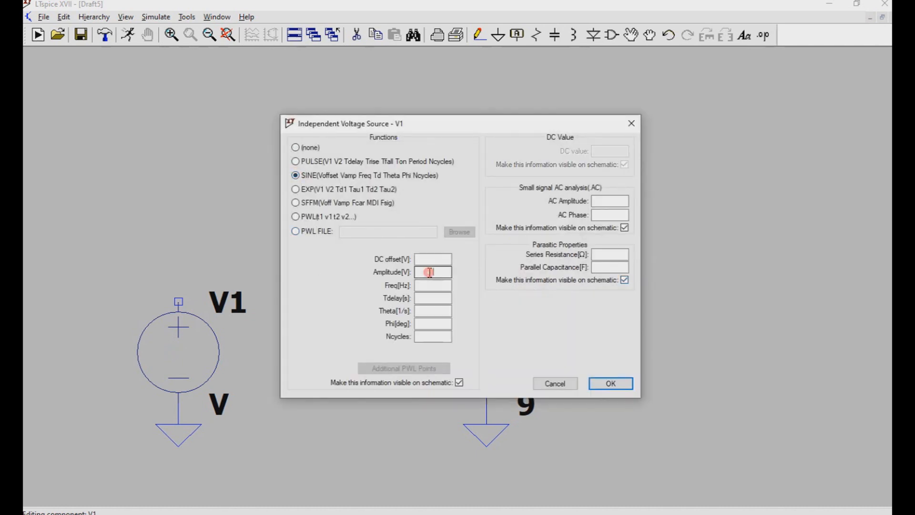
{"action": "type", "text": "0.132"}
{"action": "left_click", "coordinate": [432, 286]}
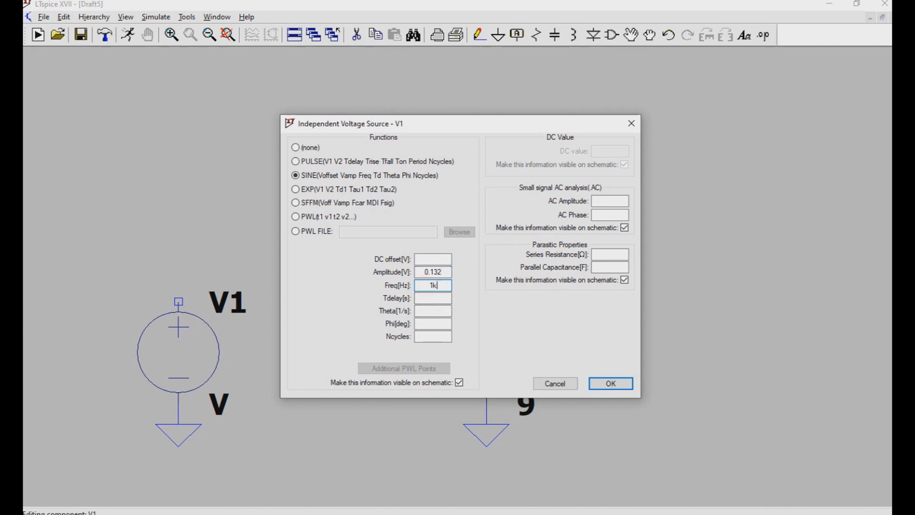
{"action": "left_click", "coordinate": [612, 384]}
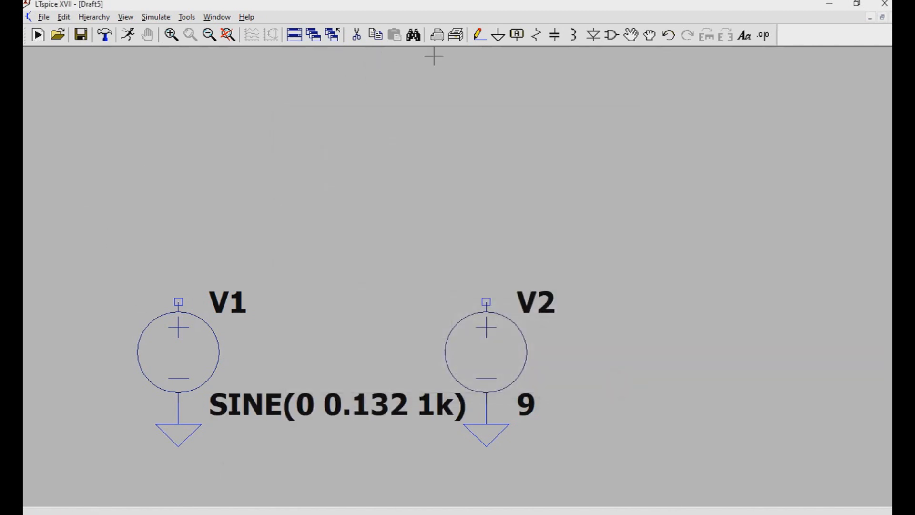
- Draw a short vertical wire upward from the positive terminal of each voltage source
{"action": "left_click", "coordinate": [478, 42]}
{"action": "left_click", "coordinate": [179, 303]}
{"action": "left_click", "coordinate": [178, 267]}
{"action": "key", "text": "Escape"}
{"action": "left_click", "coordinate": [479, 34]}
{"action": "left_click", "coordinate": [486, 302]}
{"action": "left_click", "coordinate": [486, 260]}
{"action": "key", "text": "Escape"}
- Add a net label +9V, rotated vertically, at the upper end of V2's wire
{"action": "key", "text": "F4"}
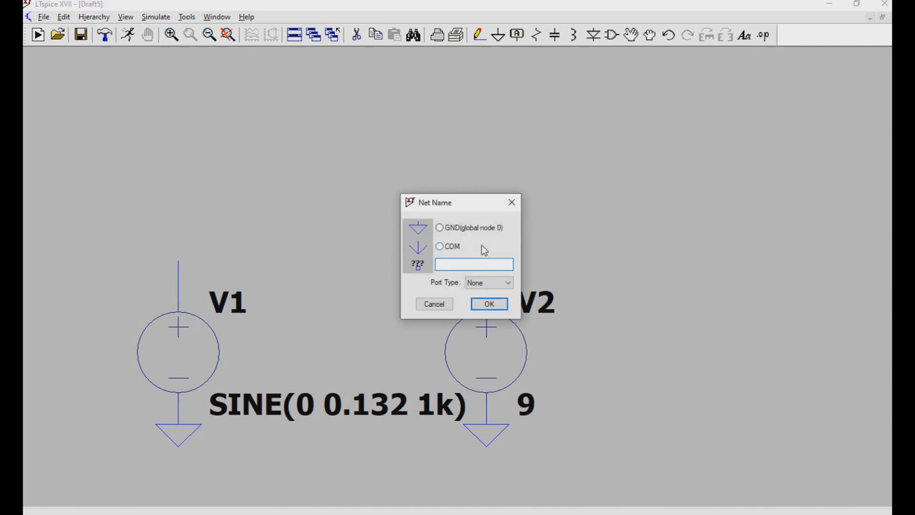
{"action": "type", "text": "+9V"}
{"action": "left_click", "coordinate": [489, 304]}
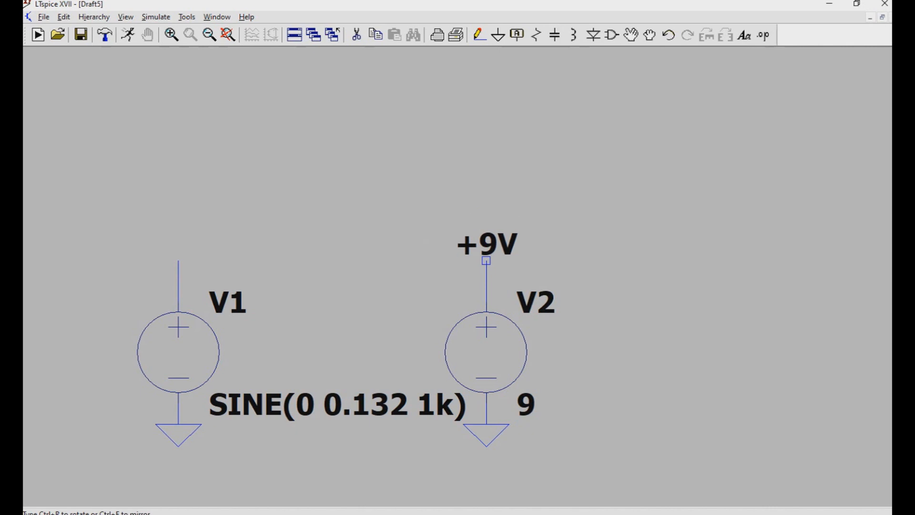
{"action": "key", "text": "ctrl+r"}
{"action": "left_click", "coordinate": [486, 261]}
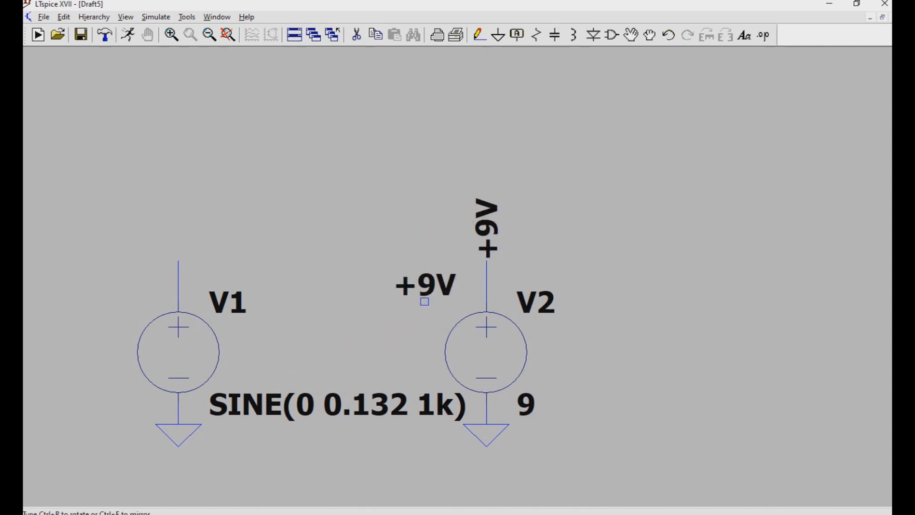
{"action": "key", "text": "Escape"}
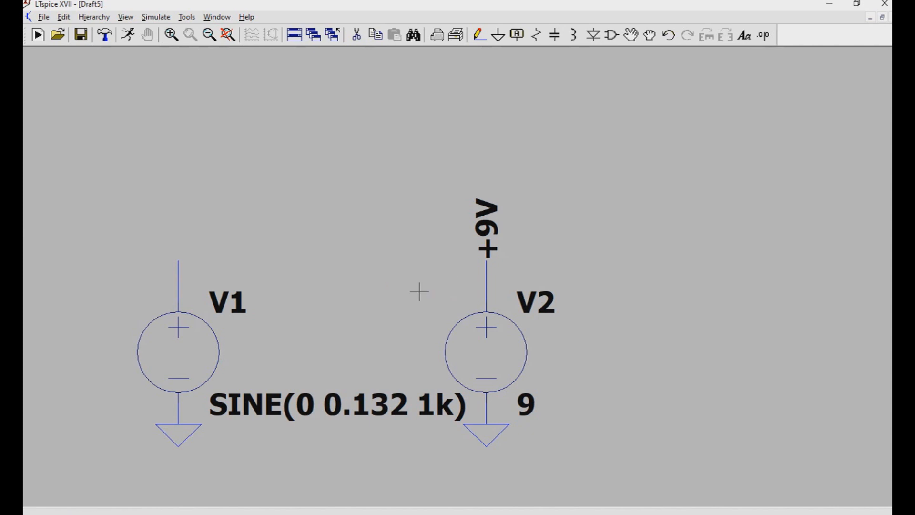
- Add a net label INPUT, rotated vertically, at the upper end of V1's wire
{"action": "key", "text": "F4"}
{"action": "type", "text": "INPUT"}
{"action": "key", "text": "Return"}
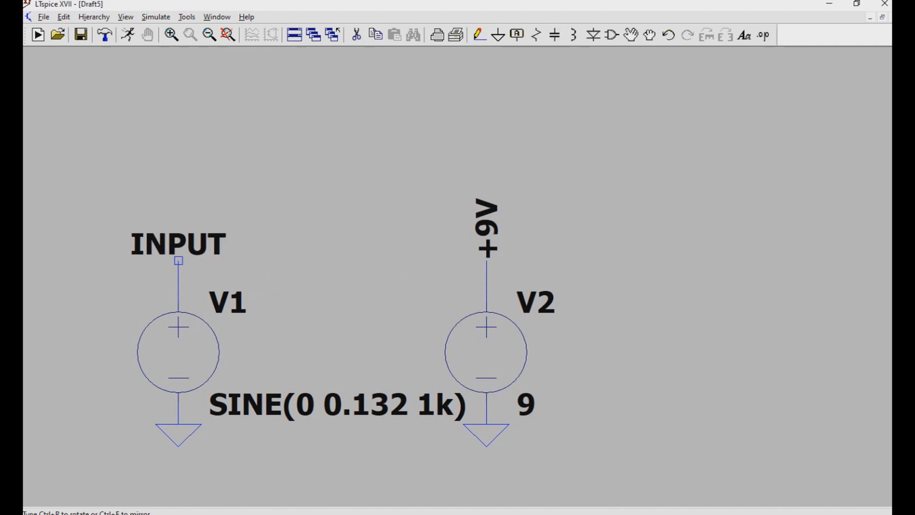
{"action": "key", "text": "ctrl+r"}
{"action": "left_click", "coordinate": [178, 260]}
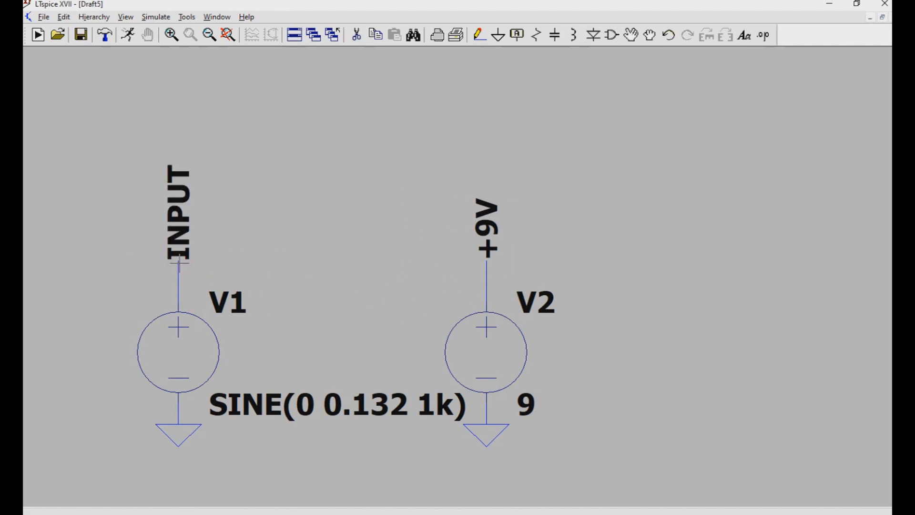
- Place a diode, rotated 180 degrees so it points upward, beside voltage source V2 on the side away from V1
{"action": "scroll", "coordinate": [782, 243], "scroll_direction": "up", "scroll_amount": 1}
{"action": "scroll", "coordinate": [626, 362], "scroll_direction": "down", "scroll_amount": 15}
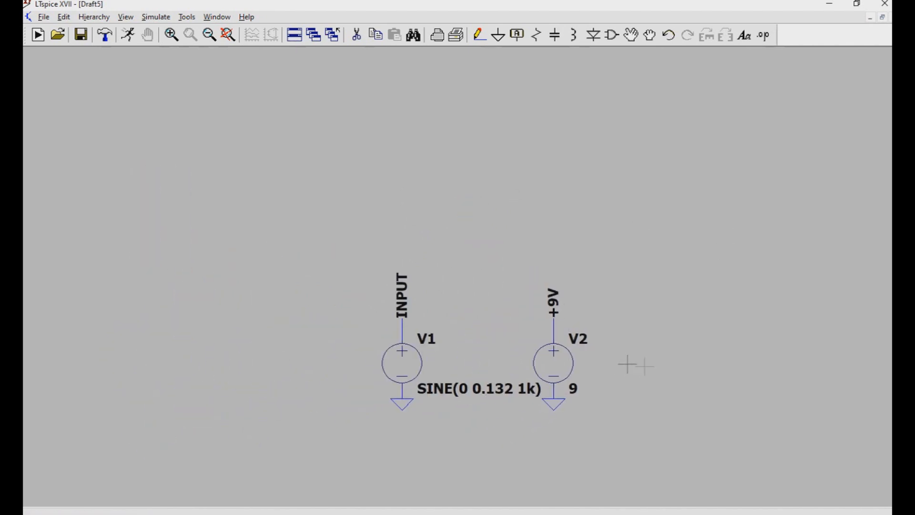
{"action": "left_click_drag", "start_coordinate": [661, 366], "coordinate": [395, 384]}
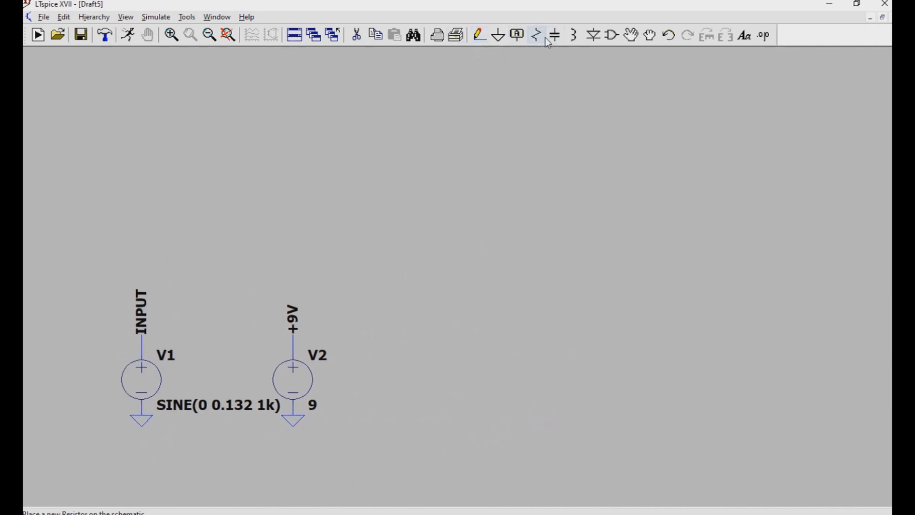
{"action": "left_click", "coordinate": [593, 36]}
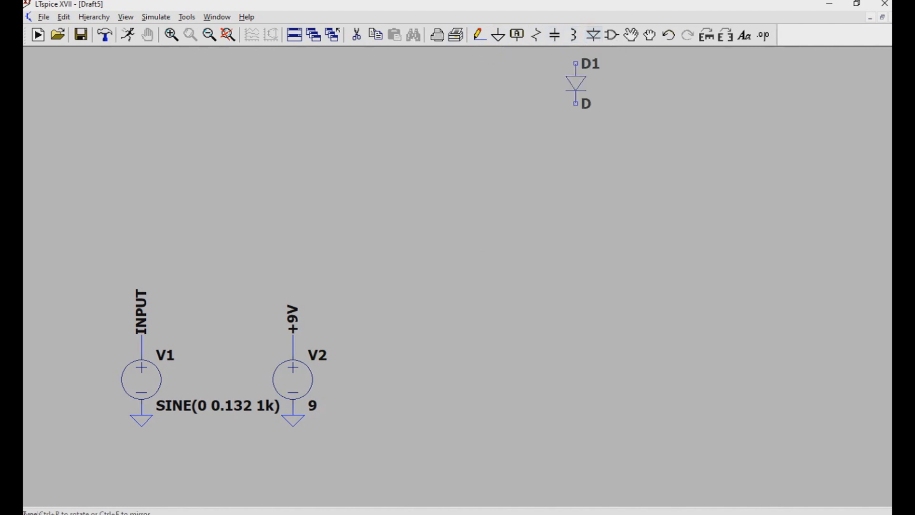
{"action": "key", "text": "ctrl+r"}
{"action": "key", "text": "ctrl+r"}
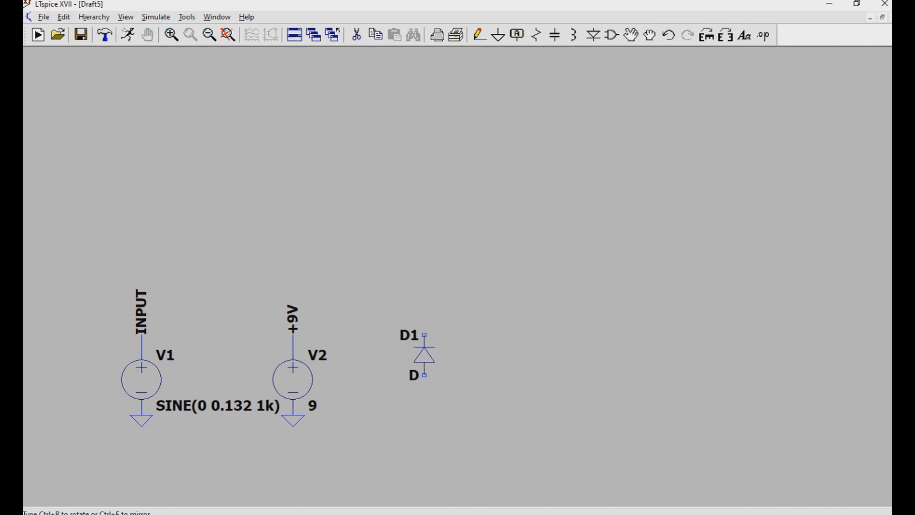
{"action": "left_click", "coordinate": [414, 355]}
{"action": "key", "text": "Escape"}
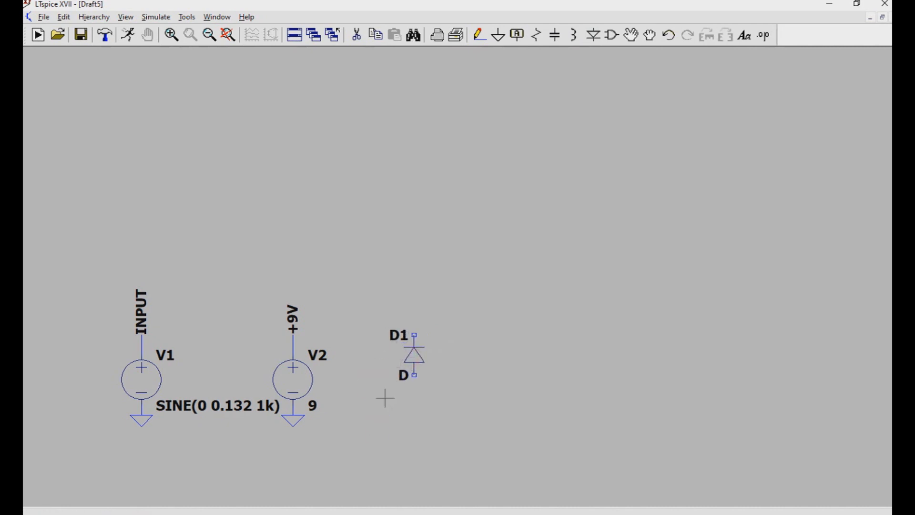
- Assign the 1N4001 silicon diode model to D1
{"action": "right_click", "coordinate": [414, 354]}
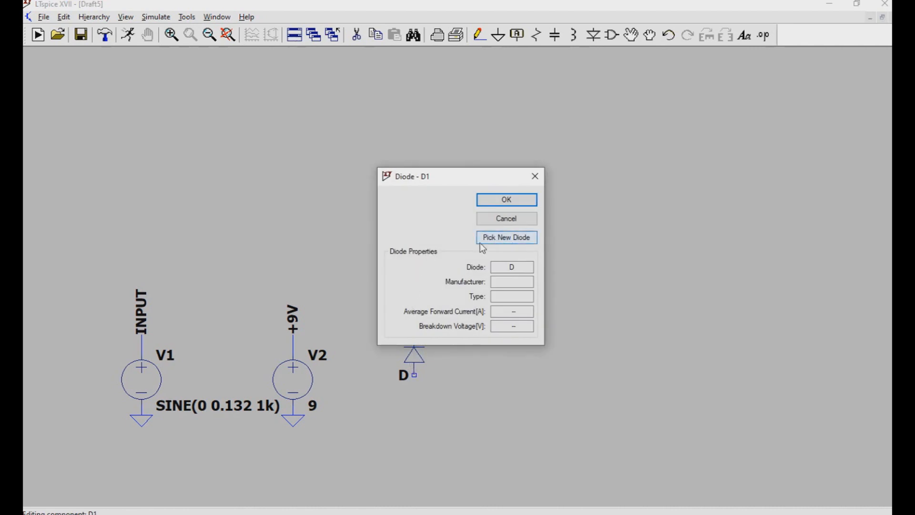
{"action": "left_click", "coordinate": [496, 240]}
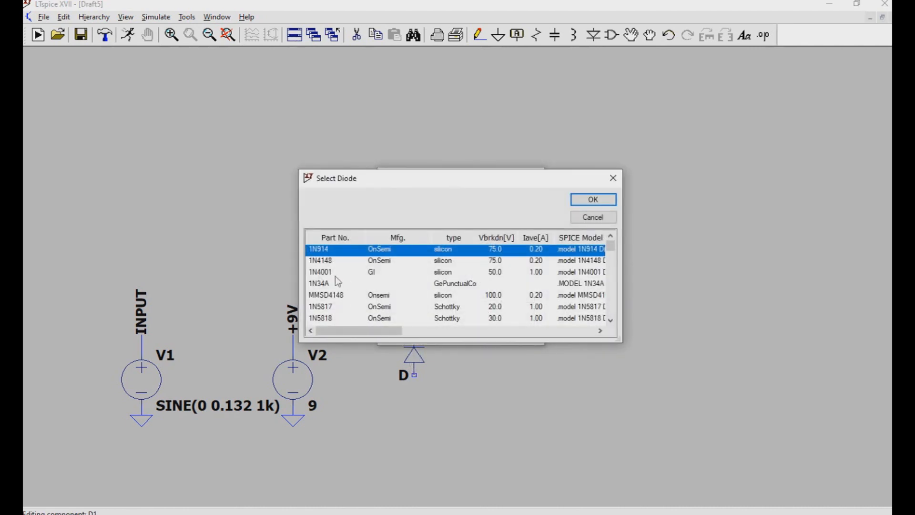
{"action": "left_click", "coordinate": [322, 273]}
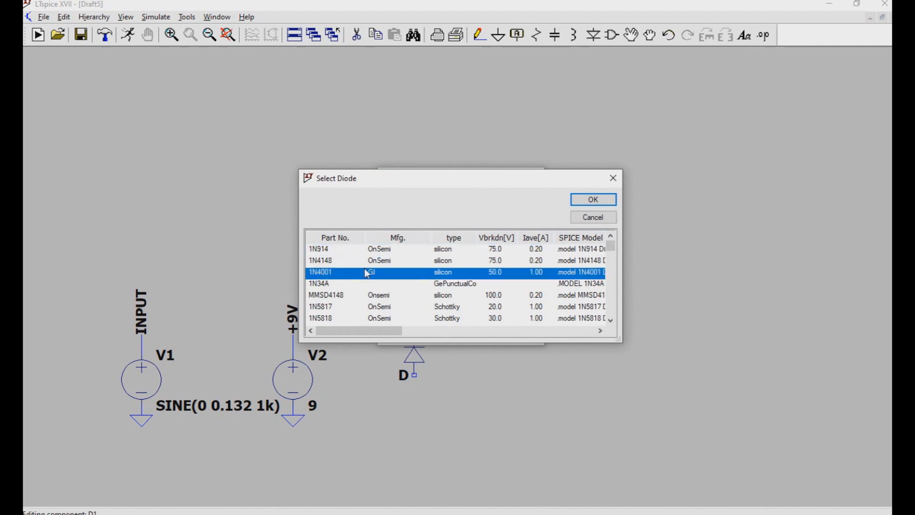
{"action": "double_click", "coordinate": [322, 274]}
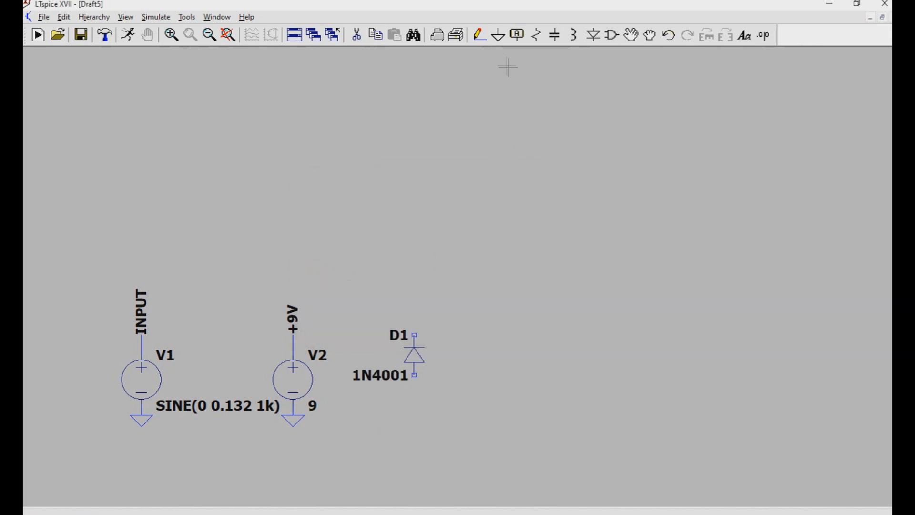
- Place a ground symbol below D1 and wire the diode's anode to it
{"action": "left_click", "coordinate": [497, 35]}
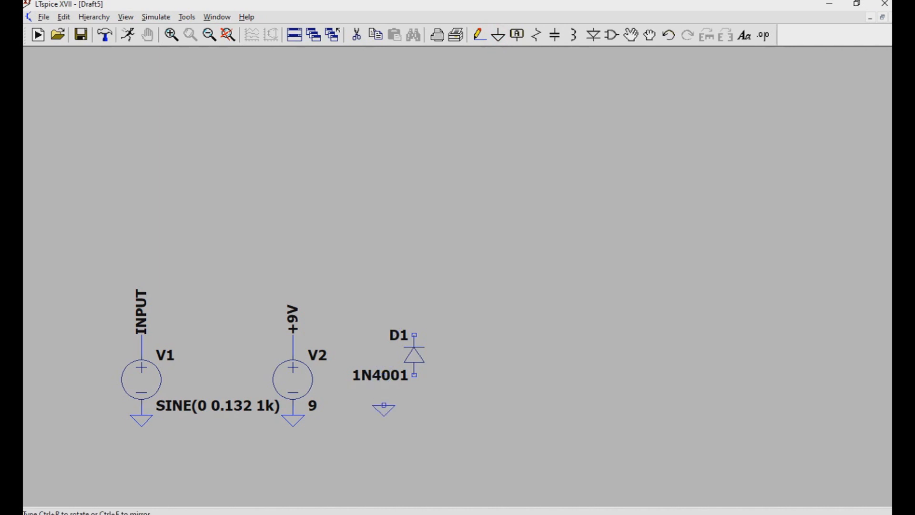
{"action": "left_click", "coordinate": [414, 417]}
{"action": "key", "text": "Escape"}
{"action": "left_click", "coordinate": [479, 35]}
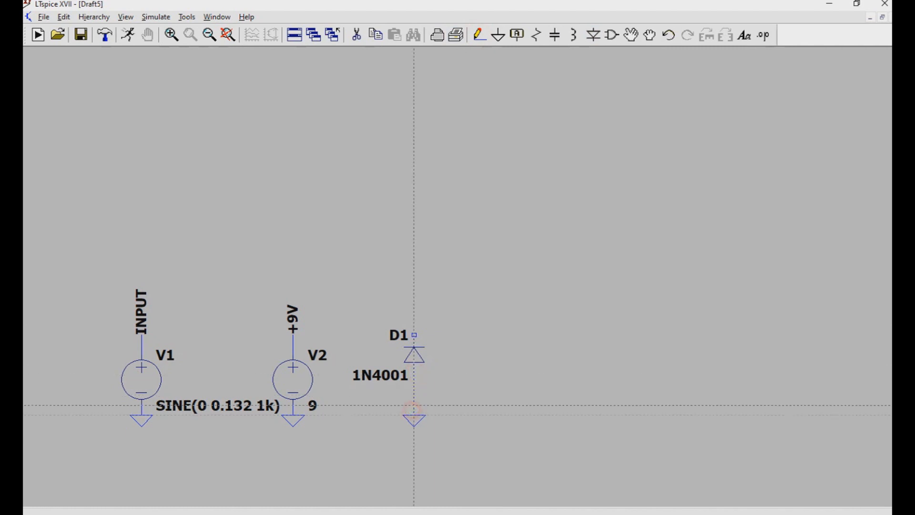
{"action": "key", "text": "Escape"}
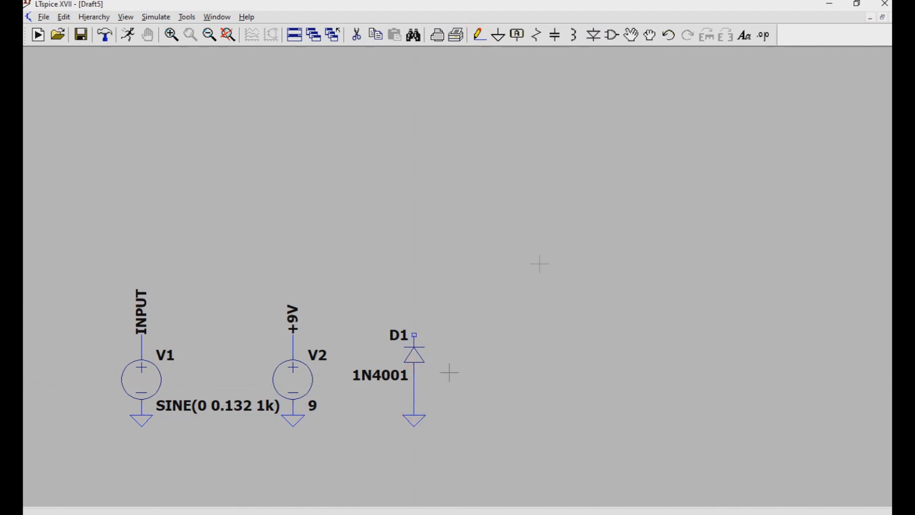
- Place a capacitor beside diode D1, on the side away from V2, and set its capacitance to 100u
{"action": "left_click", "coordinate": [555, 36]}
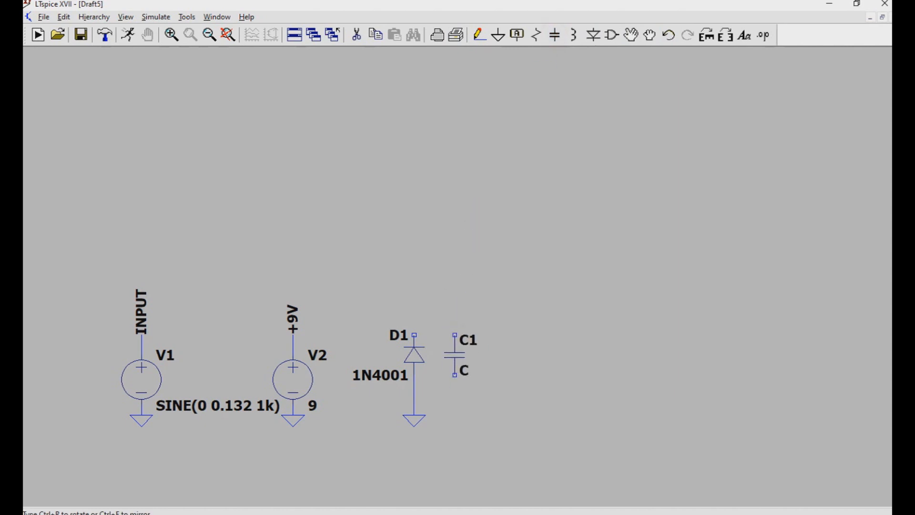
{"action": "left_click", "coordinate": [464, 353]}
{"action": "key", "text": "Escape"}
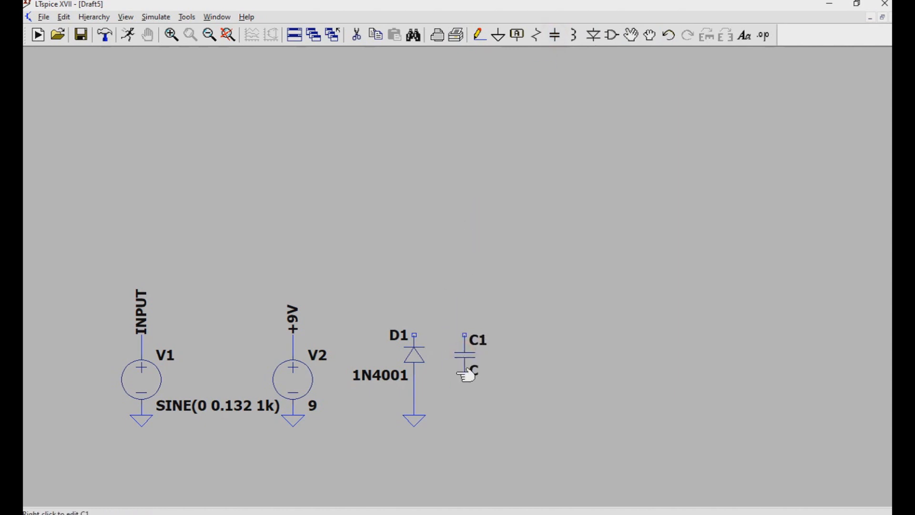
{"action": "right_click", "coordinate": [472, 356]}
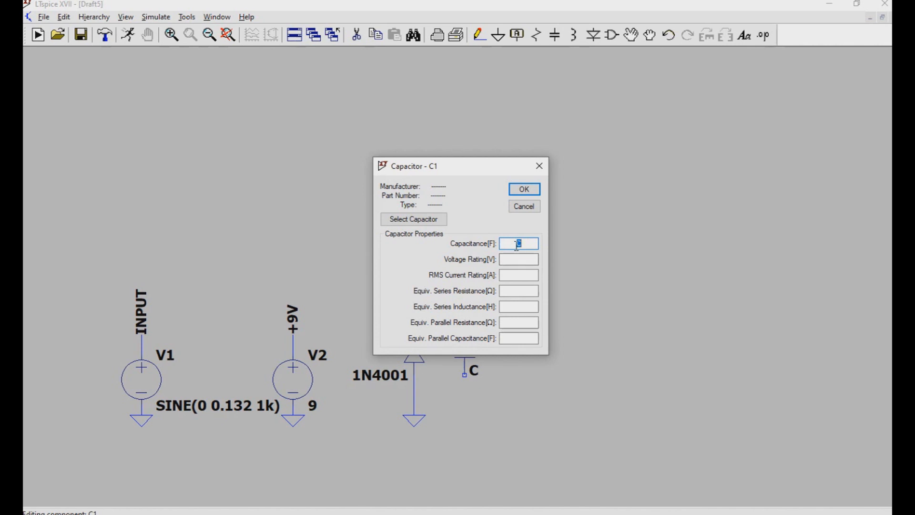
{"action": "type", "text": "100u"}
{"action": "left_click", "coordinate": [524, 190]}
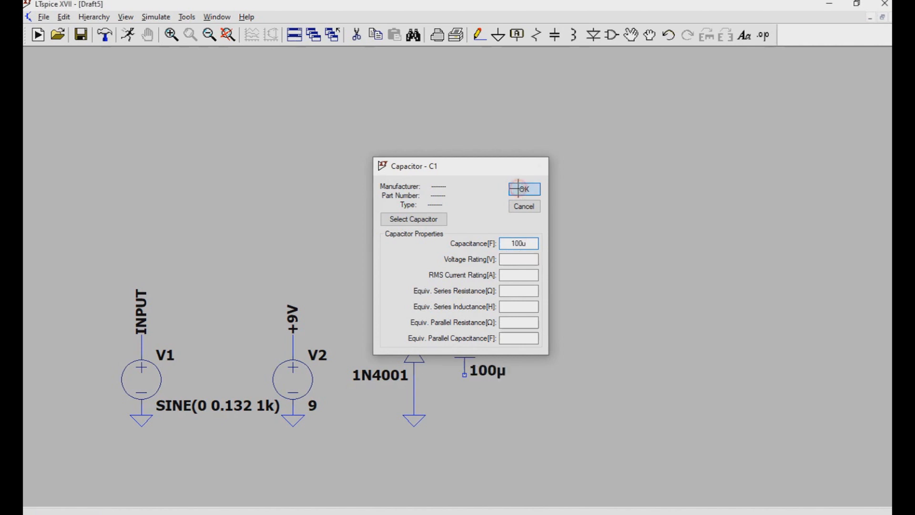
- Assign a polarized 100 µF stock capacitor from the component database to C1
{"action": "right_click", "coordinate": [472, 356]}
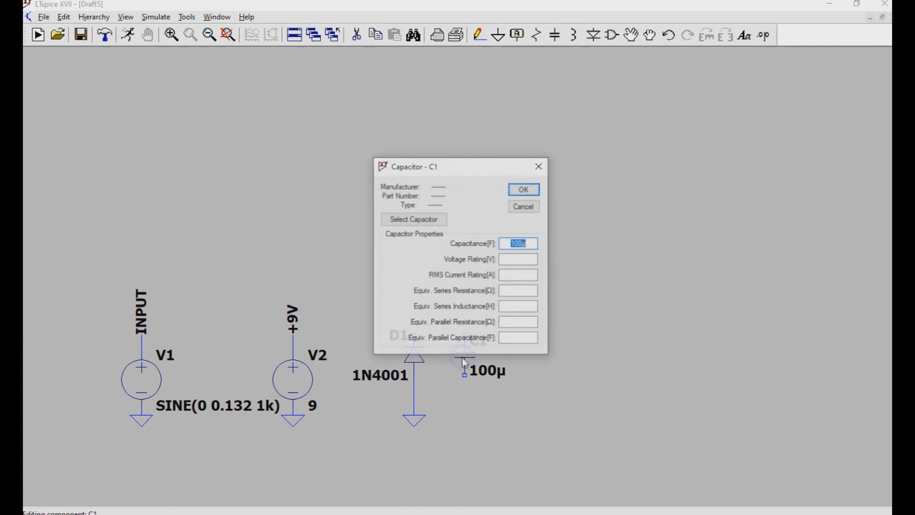
{"action": "left_click", "coordinate": [408, 220]}
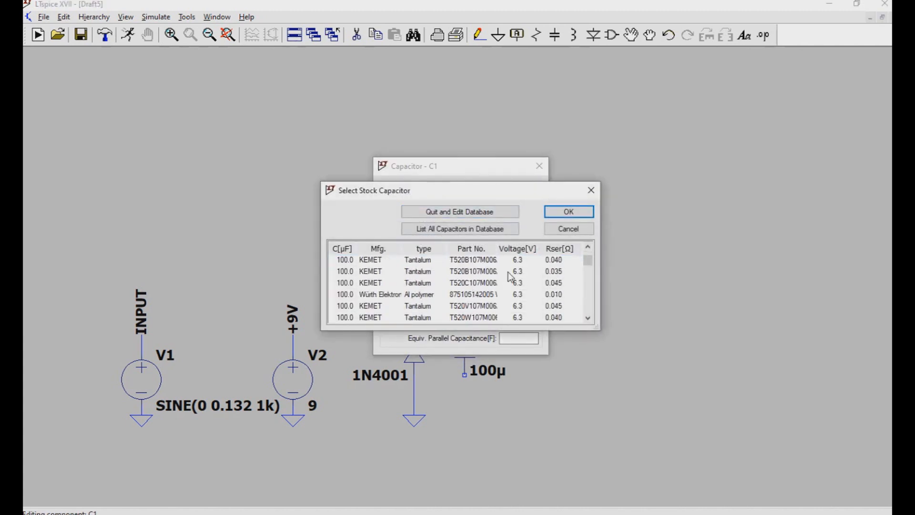
{"action": "scroll", "coordinate": [520, 300], "scroll_direction": "down", "scroll_amount": 6}
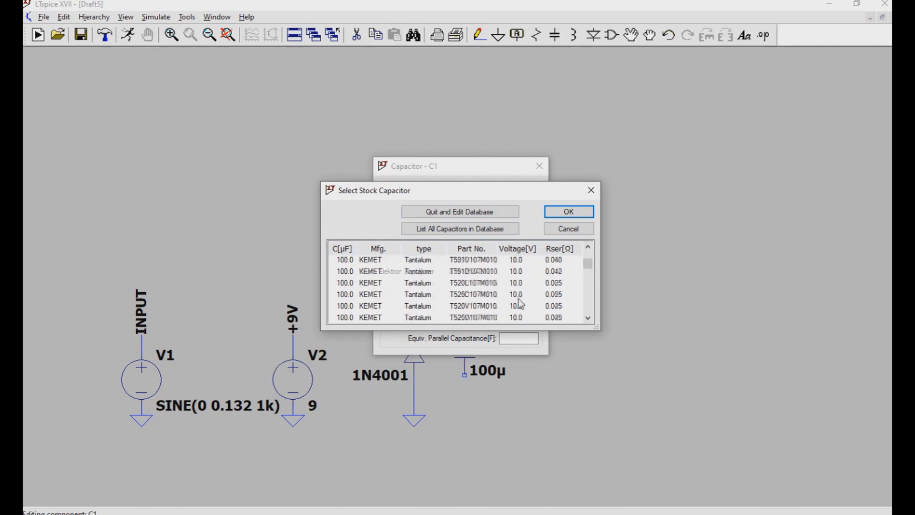
{"action": "scroll", "coordinate": [519, 308], "scroll_direction": "down", "scroll_amount": 4}
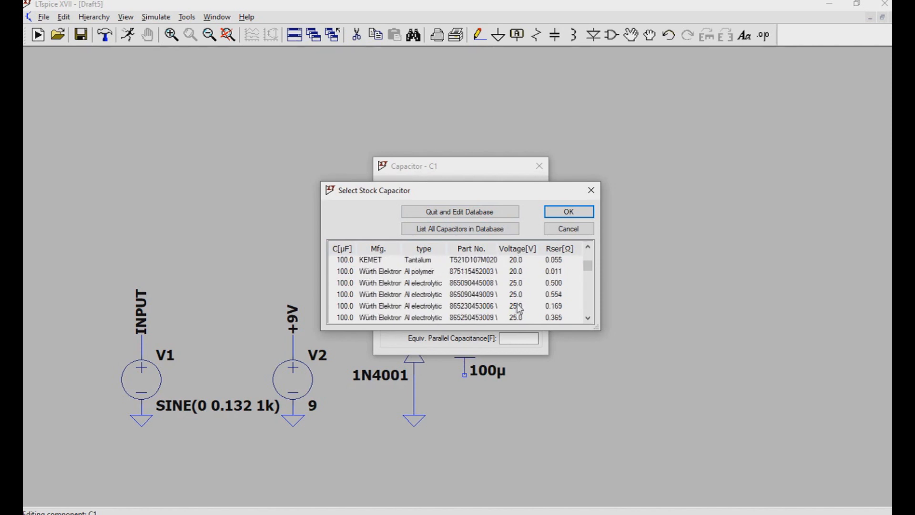
{"action": "scroll", "coordinate": [515, 301], "scroll_direction": "down", "scroll_amount": 1}
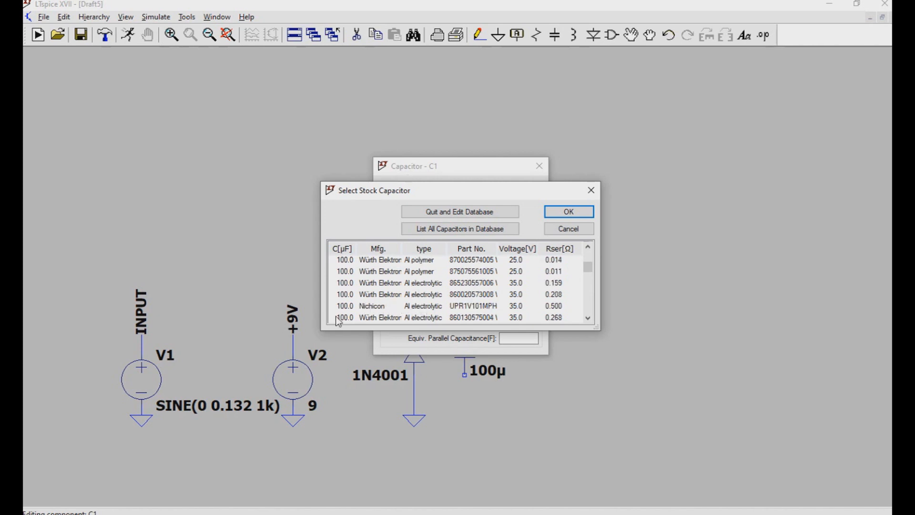
{"action": "scroll", "coordinate": [421, 305], "scroll_direction": "down", "scroll_amount": 3}
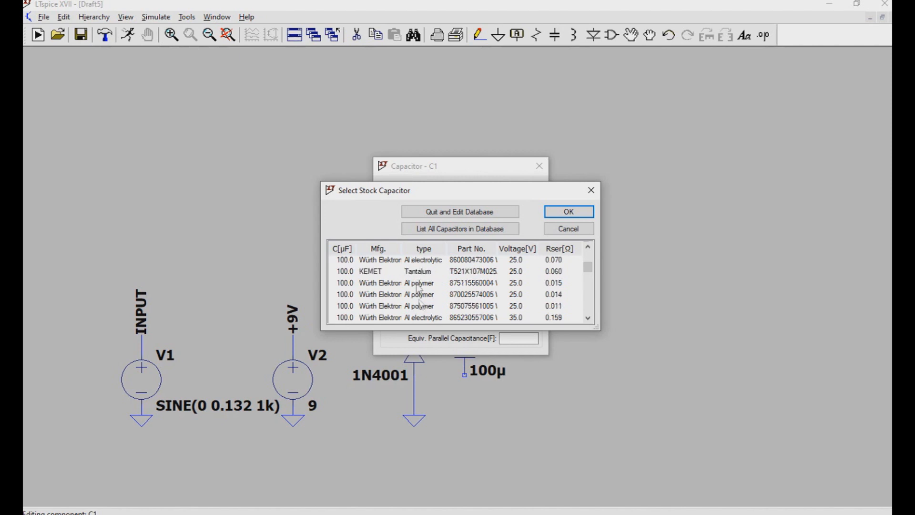
{"action": "scroll", "coordinate": [418, 304], "scroll_direction": "down", "scroll_amount": 1}
{"action": "scroll", "coordinate": [418, 304], "scroll_direction": "up", "scroll_amount": 1}
{"action": "double_click", "coordinate": [417, 305]}
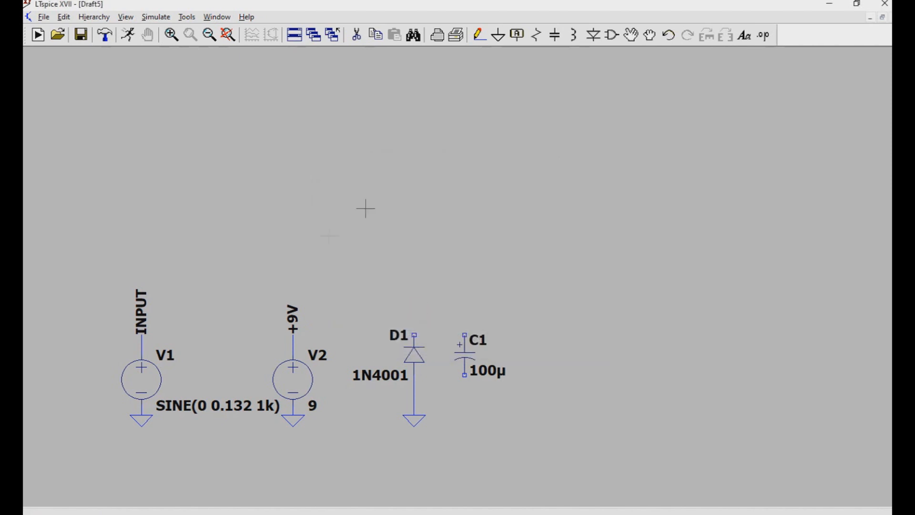
- Place a ground symbol below C1 and wire the capacitor's negative terminal to it
{"action": "left_click", "coordinate": [498, 35]}
{"action": "left_click", "coordinate": [461, 412]}
{"action": "left_click", "coordinate": [478, 34]}
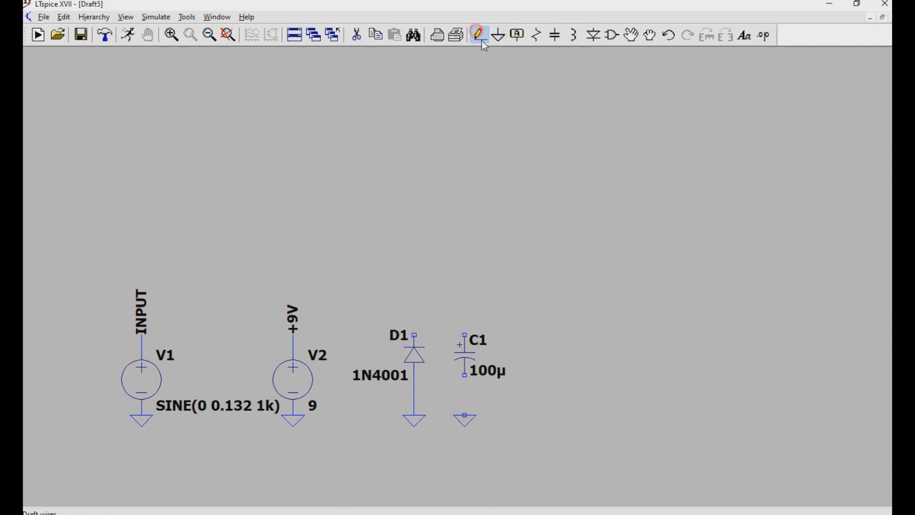
{"action": "left_click", "coordinate": [464, 375]}
{"action": "left_click", "coordinate": [464, 414]}
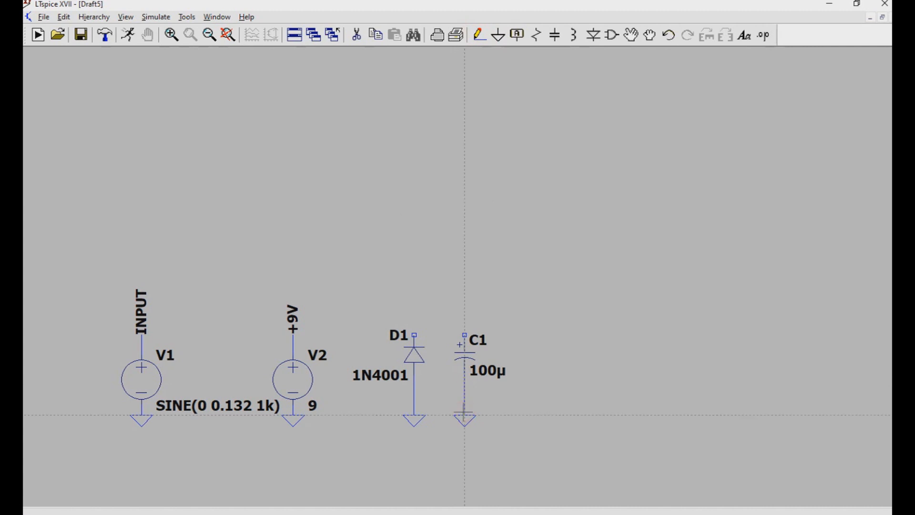
- Place two vertical resistors, R1 above R2, beside C1 on the side away from D1
{"action": "left_click", "coordinate": [536, 36]}
{"action": "left_click", "coordinate": [546, 334]}
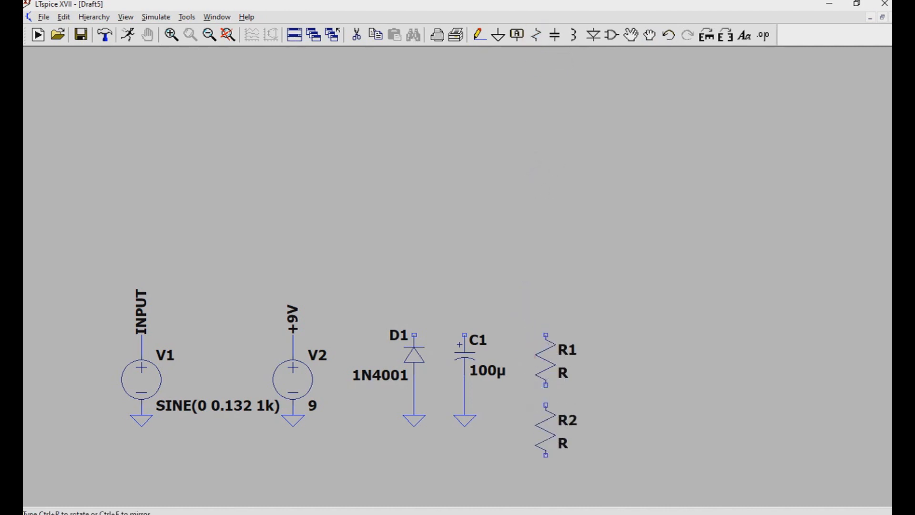
{"action": "left_click", "coordinate": [547, 419]}
{"action": "key", "text": "Escape"}
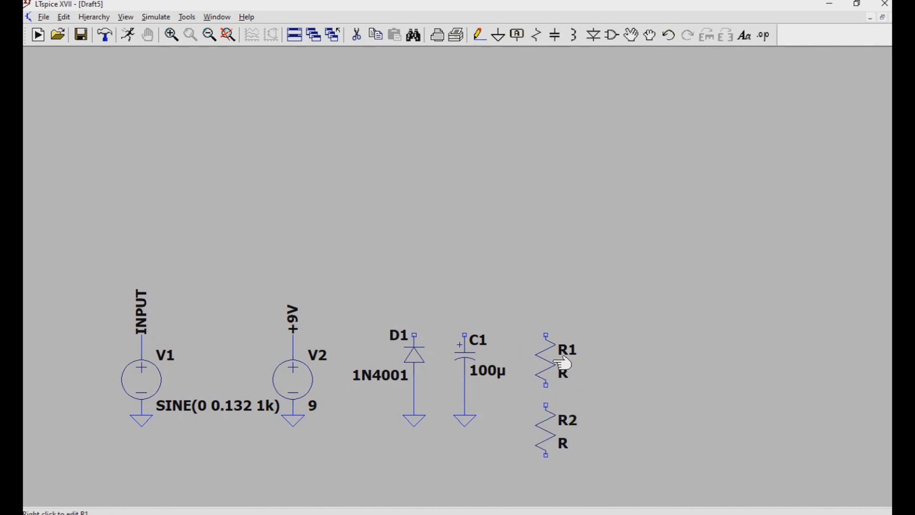
- Set the resistance of both R1 and R2 to 100k
{"action": "right_click", "coordinate": [547, 362]}
{"action": "type", "text": "100k"}
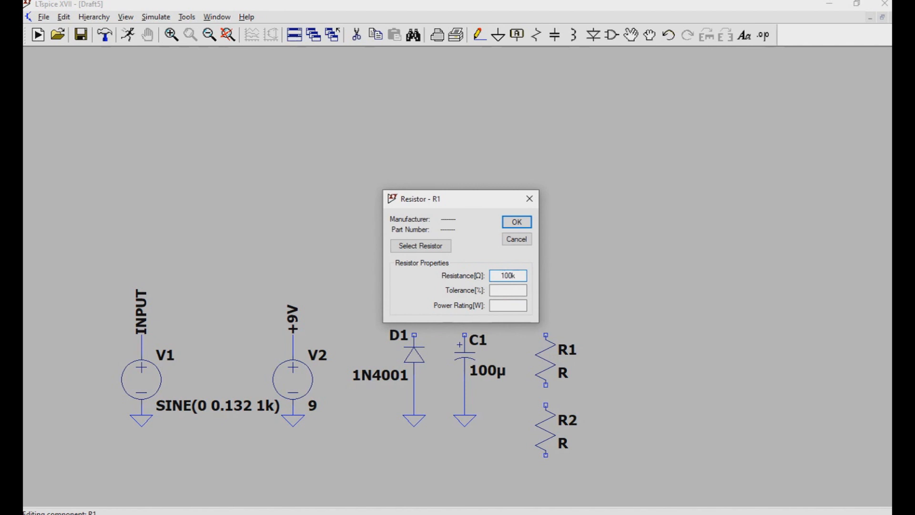
{"action": "key", "text": "Return"}
{"action": "right_click", "coordinate": [540, 438]}
{"action": "type", "text": "100"}
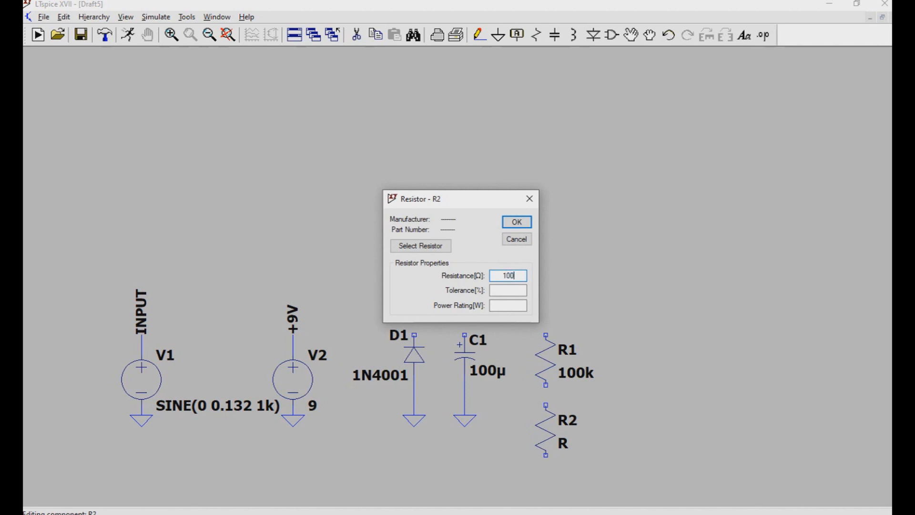
{"action": "type", "text": "k"}
{"action": "key", "text": "Return"}
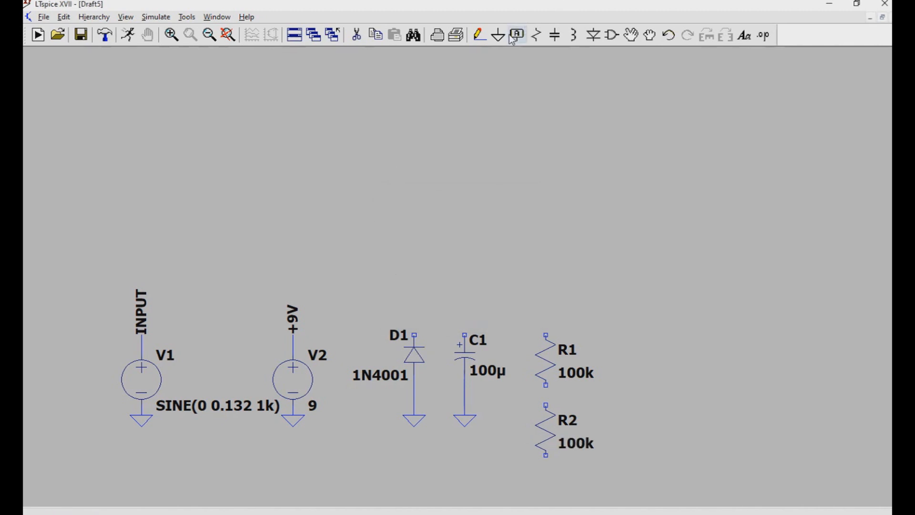
- Place a ground symbol below R2 and wire the resistor's lower end to it
{"action": "left_click", "coordinate": [502, 37]}
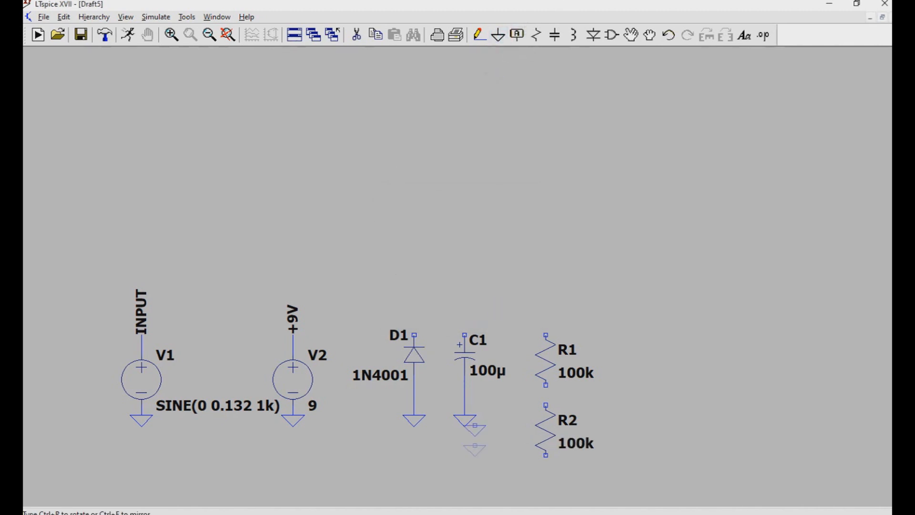
{"action": "left_click", "coordinate": [546, 459]}
{"action": "key", "text": "Escape"}
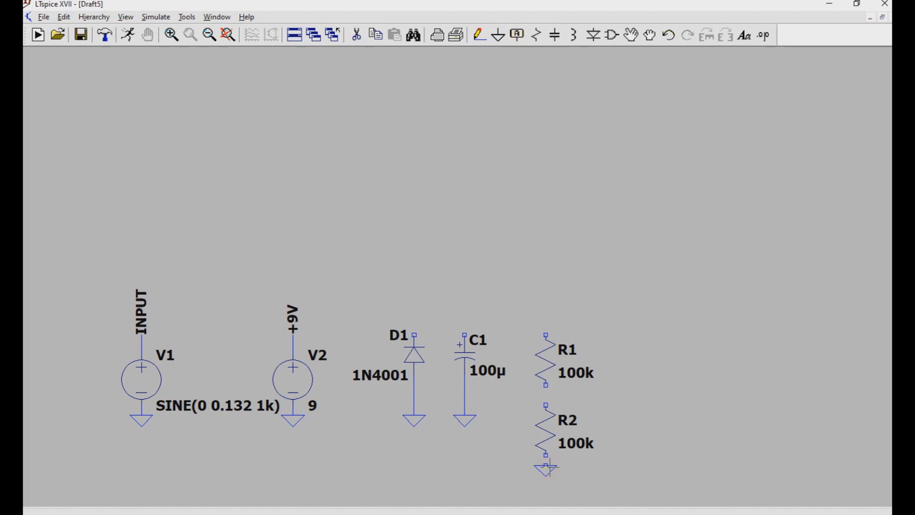
{"action": "left_click", "coordinate": [480, 34]}
{"action": "left_click", "coordinate": [546, 455]}
{"action": "left_click", "coordinate": [546, 465]}
{"action": "key", "text": "Escape"}
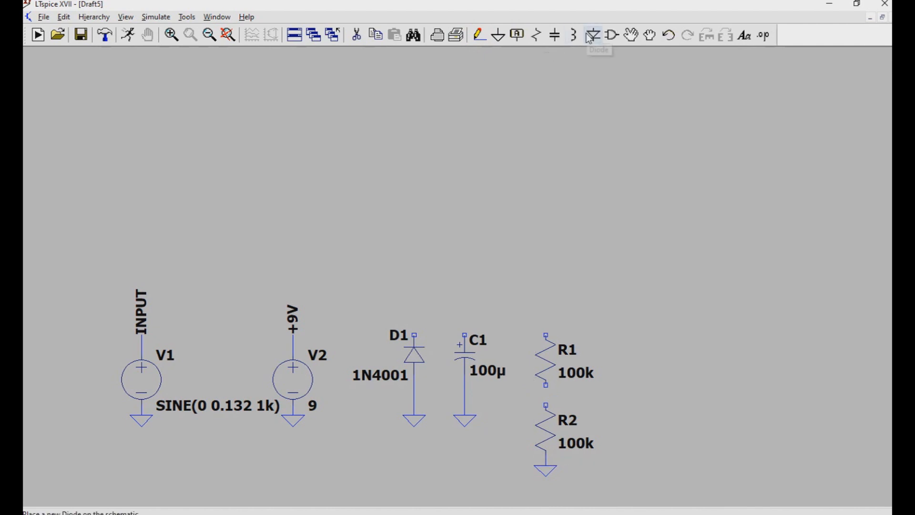
- Place a capacitor beside R2, on the side away from C1, and set its capacitance to 47u
{"action": "left_click", "coordinate": [554, 34]}
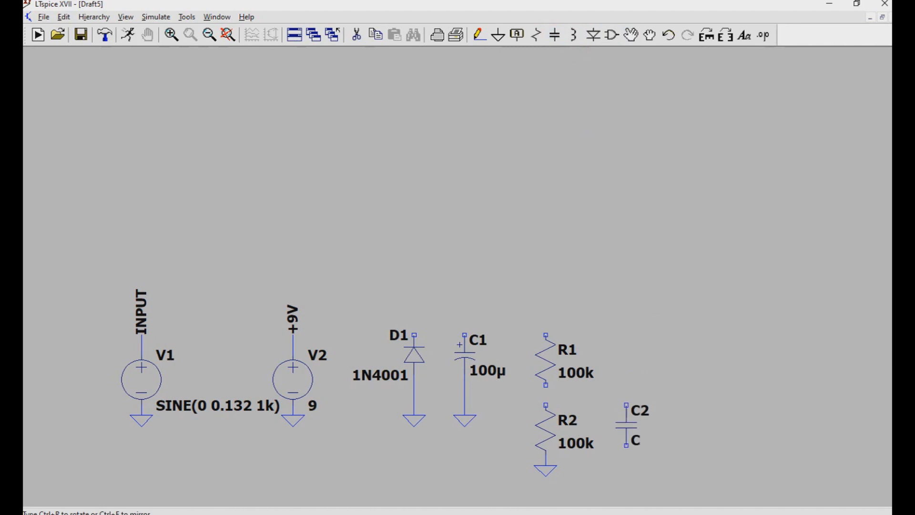
{"action": "left_click", "coordinate": [635, 411]}
{"action": "right_click", "coordinate": [619, 419]}
{"action": "right_click", "coordinate": [616, 424]}
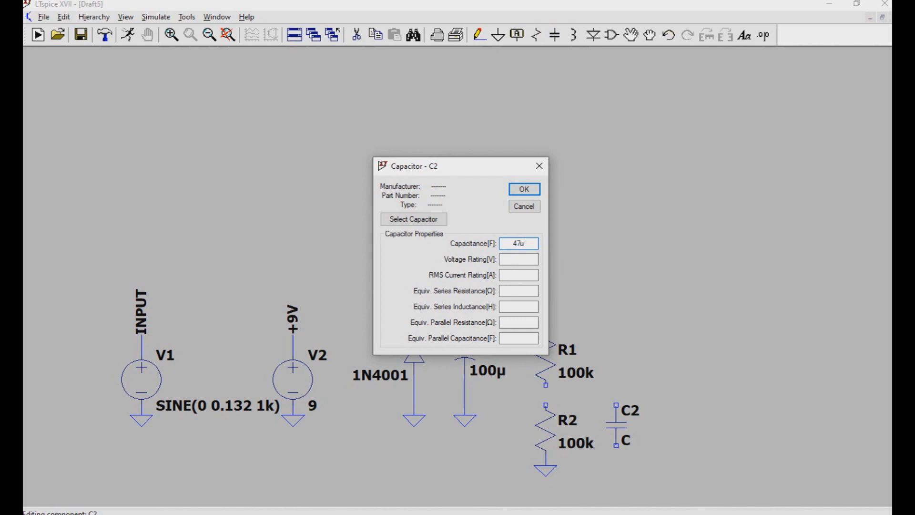
{"action": "key", "text": "Return"}
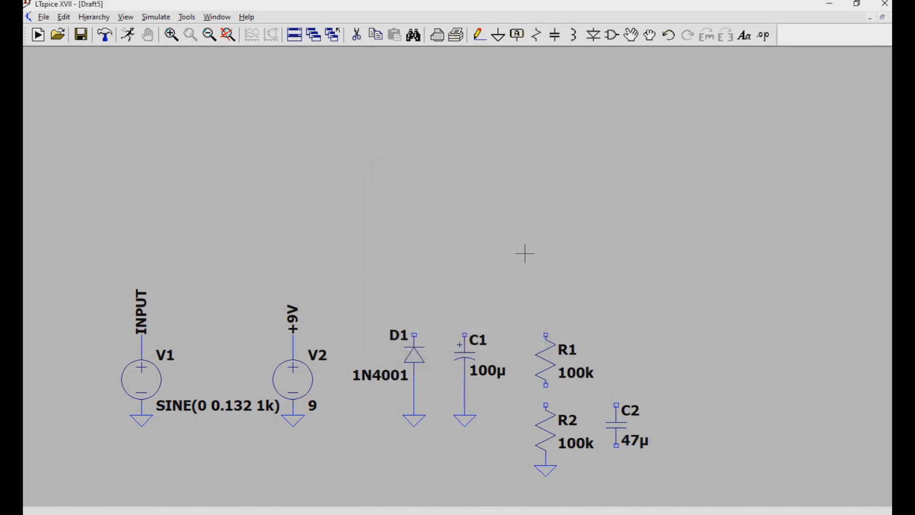
- Assign the 25 V Nichicon UPR1E470MAH aluminium electrolytic from the stock capacitor list to C2
{"action": "right_click", "coordinate": [616, 424]}
{"action": "left_click", "coordinate": [422, 219]}
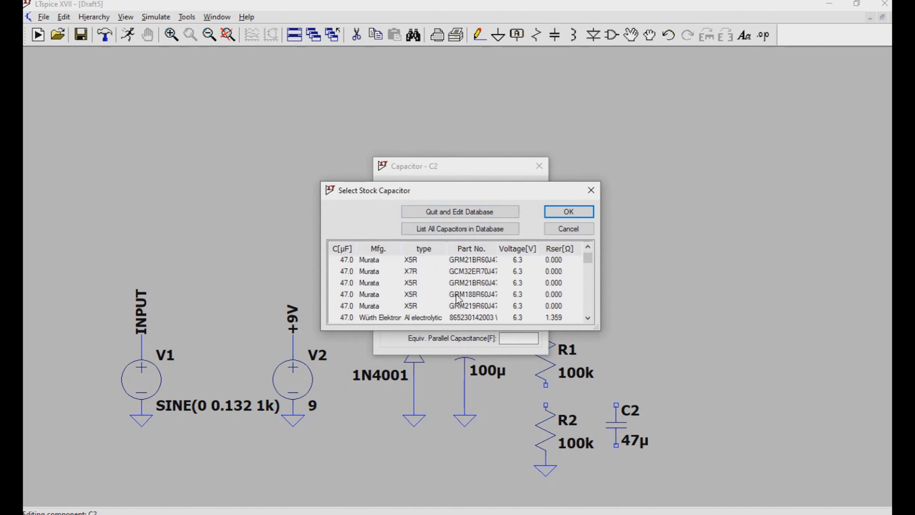
{"action": "scroll", "coordinate": [459, 310], "scroll_direction": "down", "scroll_amount": 8}
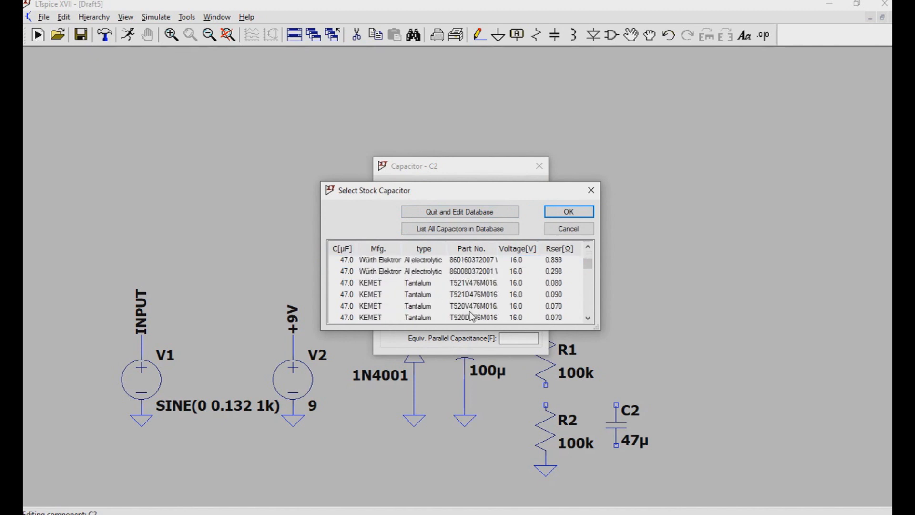
{"action": "scroll", "coordinate": [470, 315], "scroll_direction": "down", "scroll_amount": 6}
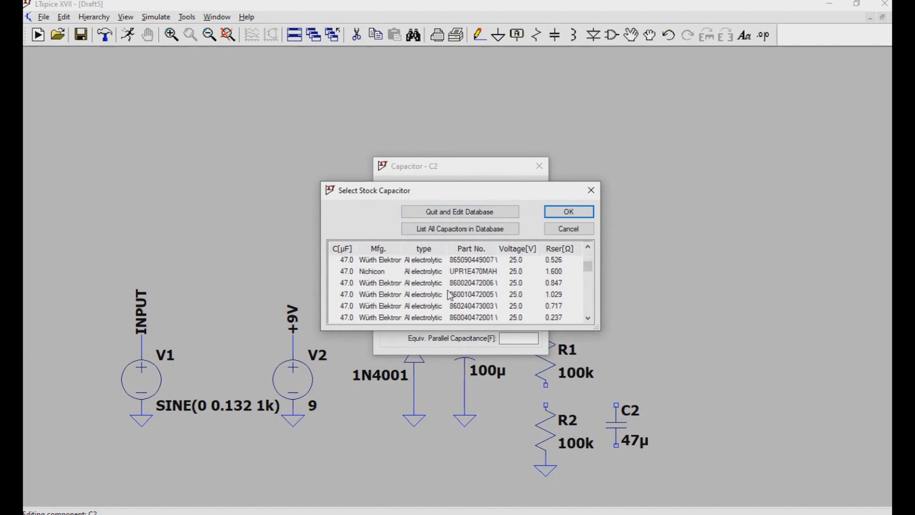
{"action": "left_click", "coordinate": [373, 273]}
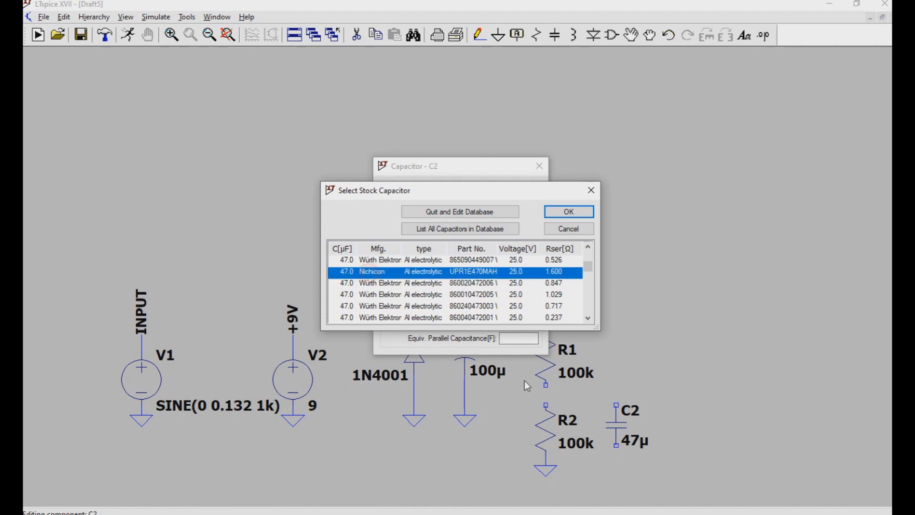
{"action": "double_click", "coordinate": [367, 271]}
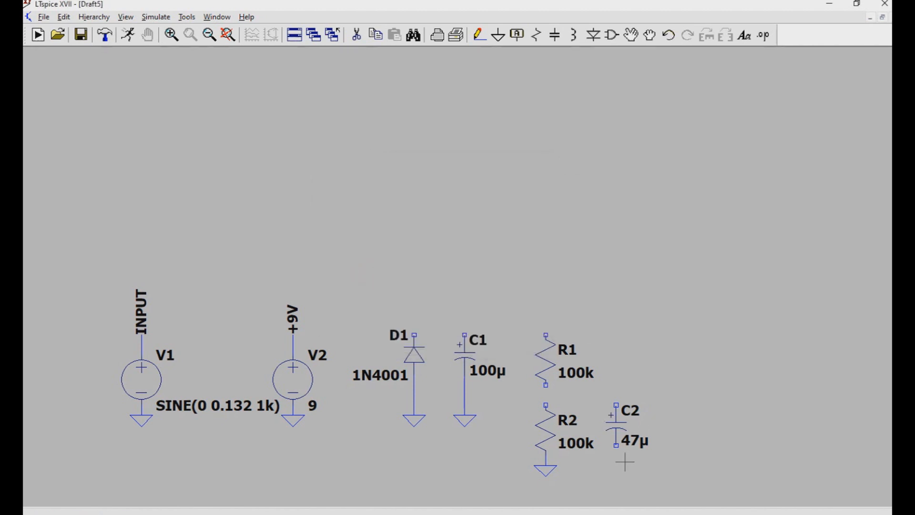
- Place a ground symbol below C2 and wire the capacitor's negative terminal to it
{"action": "left_click", "coordinate": [498, 35]}
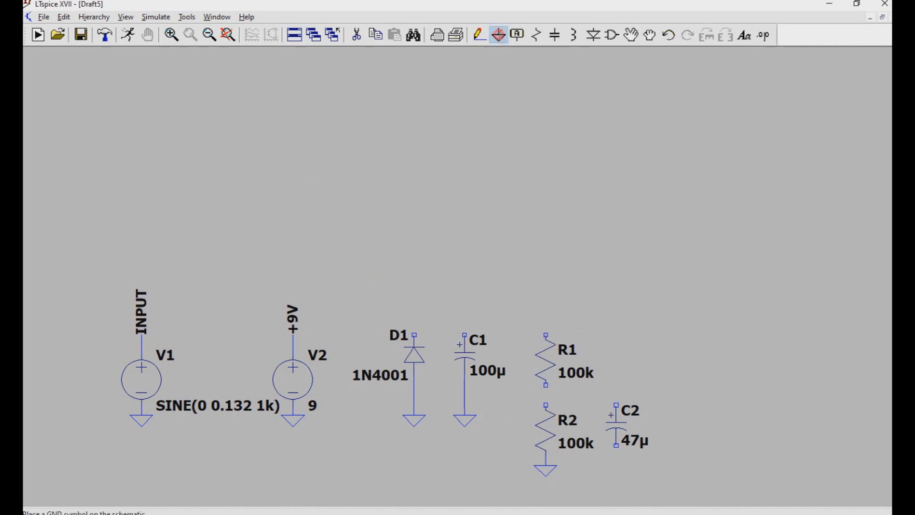
{"action": "left_click", "coordinate": [619, 460]}
{"action": "key", "text": "Escape"}
{"action": "left_click", "coordinate": [478, 38]}
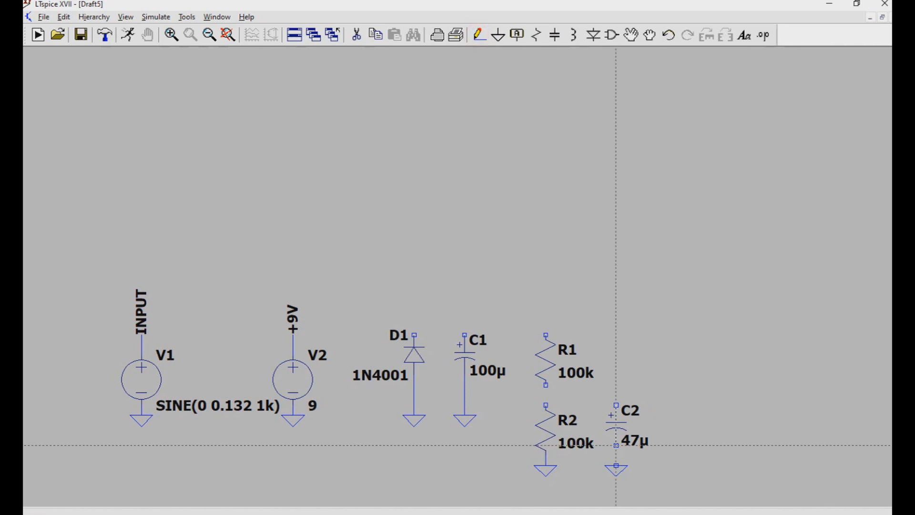
{"action": "left_click", "coordinate": [616, 446]}
{"action": "left_click", "coordinate": [616, 466]}
- Wire the R1–R2 junction to C2's positive terminal, leaving a short wire stub pointing upward above C2
{"action": "left_click", "coordinate": [546, 395]}
{"action": "left_click", "coordinate": [616, 394]}
{"action": "left_click", "coordinate": [615, 385]}
{"action": "key", "text": "Escape"}
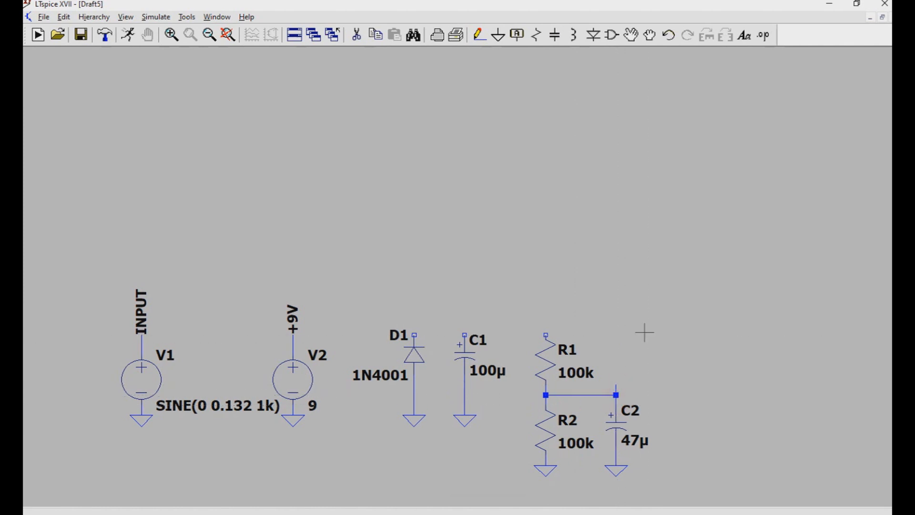
- Wire D1's cathode, C1's positive terminal and R1's upper end together, leaving a short stub above R1
{"action": "left_click", "coordinate": [479, 35]}
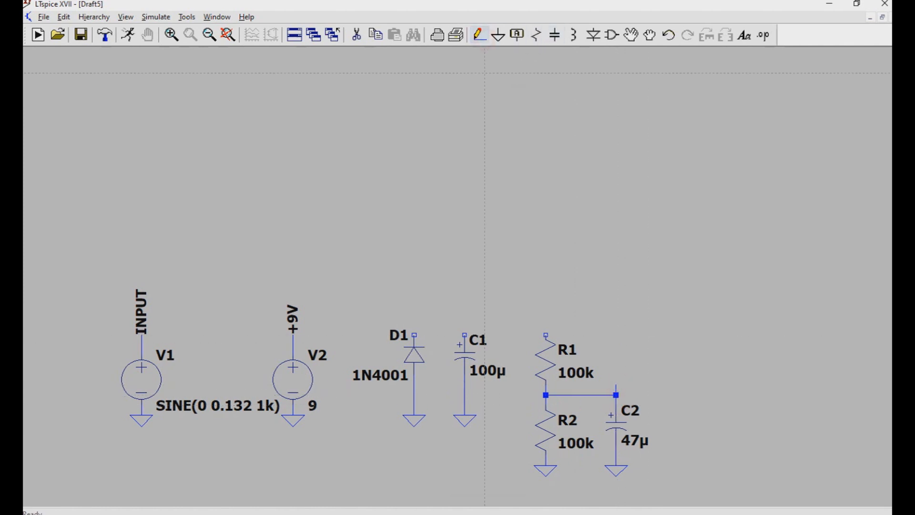
{"action": "left_click", "coordinate": [413, 335]}
{"action": "left_click", "coordinate": [546, 314]}
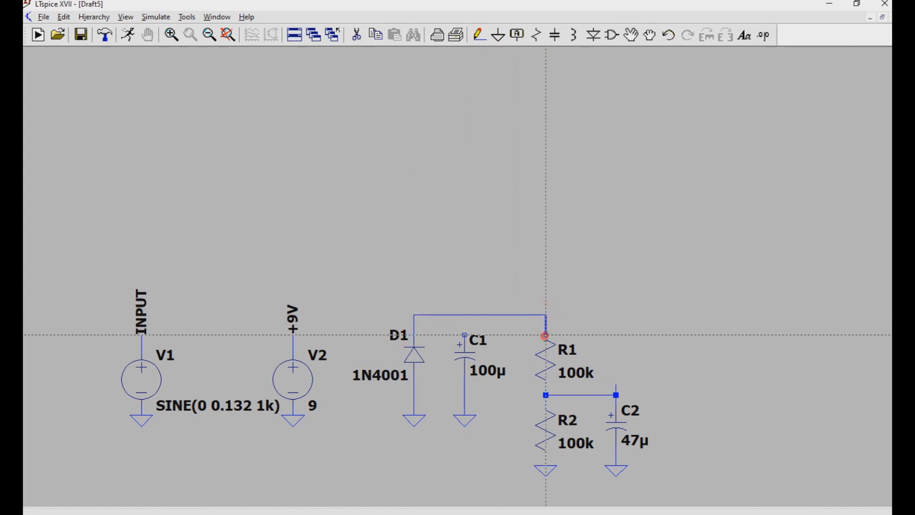
{"action": "left_click", "coordinate": [464, 314]}
{"action": "right_click", "coordinate": [542, 306]}
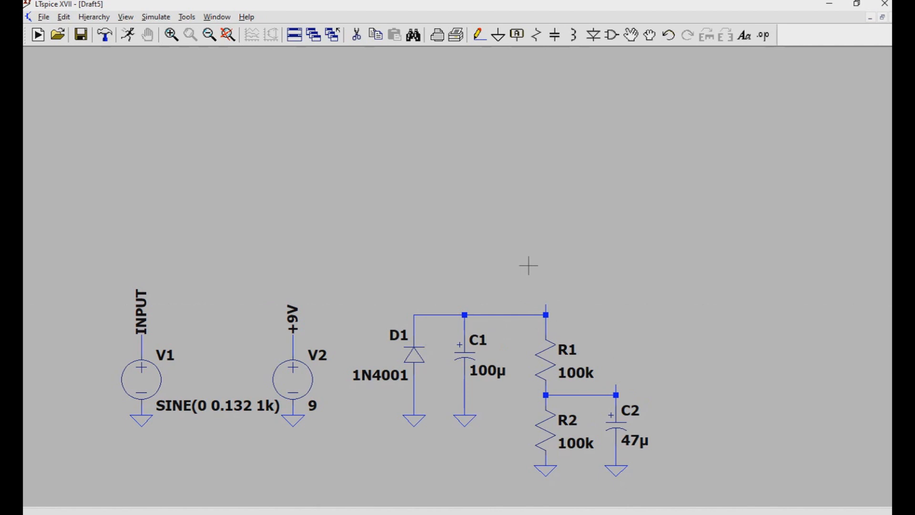
- Label the wire stub above R1 with the net name +9V, rotated to read vertically
{"action": "key", "text": "F4"}
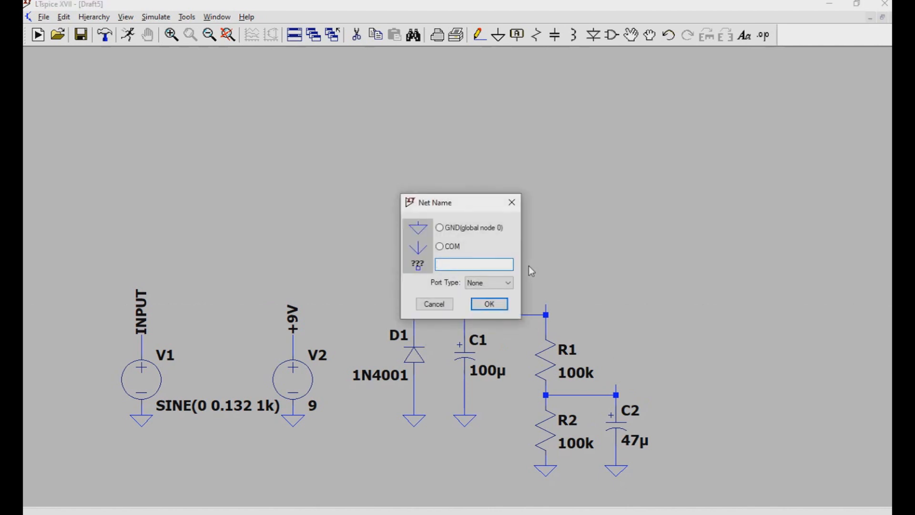
{"action": "type", "text": "+9V"}
{"action": "key", "text": "Return"}
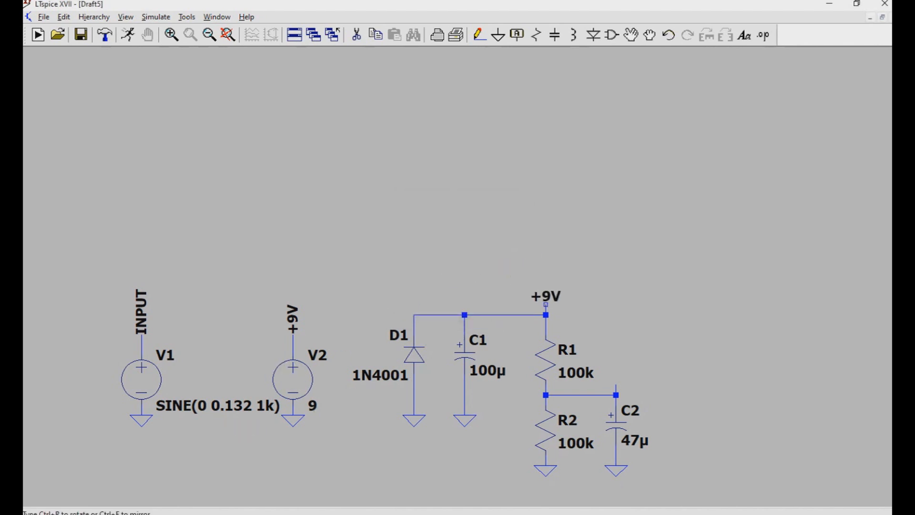
{"action": "left_click", "coordinate": [546, 304]}
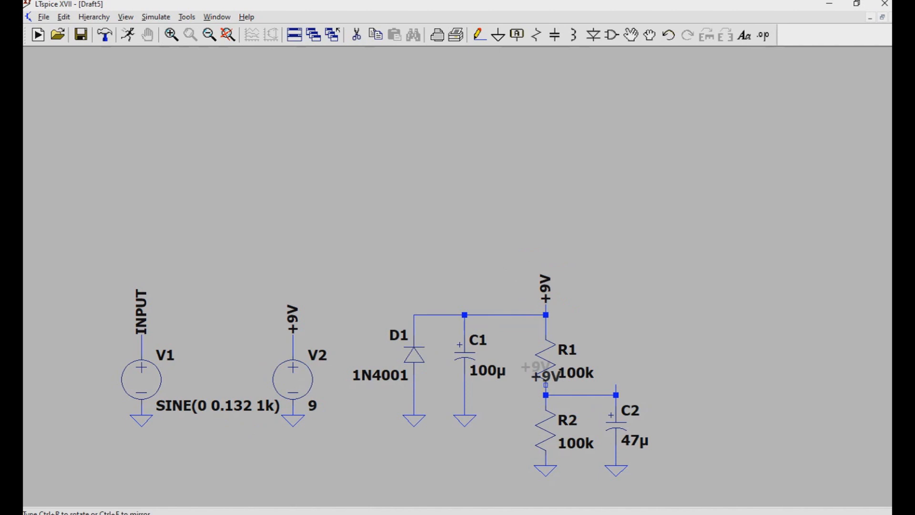
{"action": "key", "text": "Escape"}
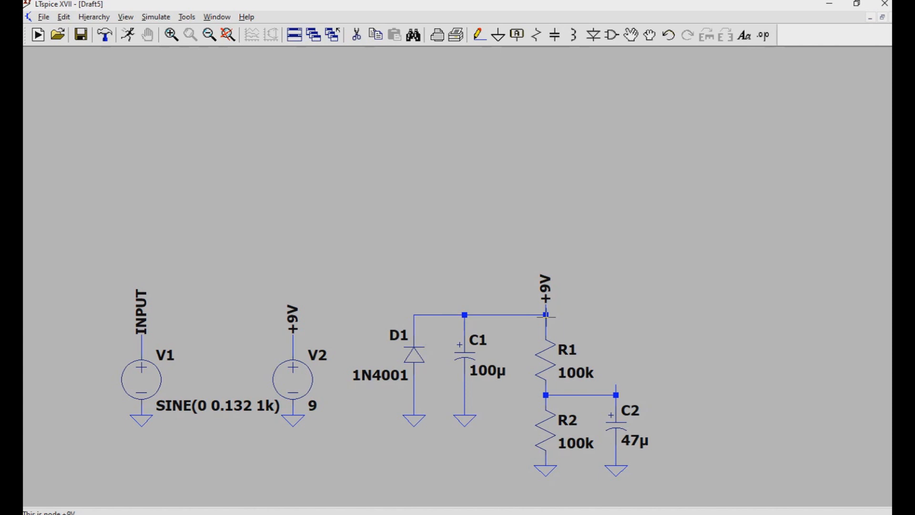
- Label the wire stub above C2 with the net name VBIAS, rotated to read vertically
{"action": "key", "text": "F4"}
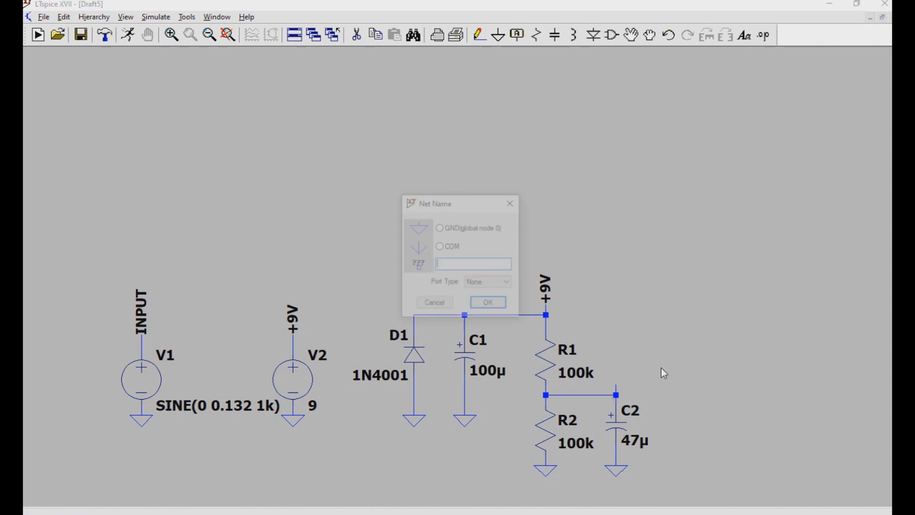
{"action": "type", "text": "VBIAS"}
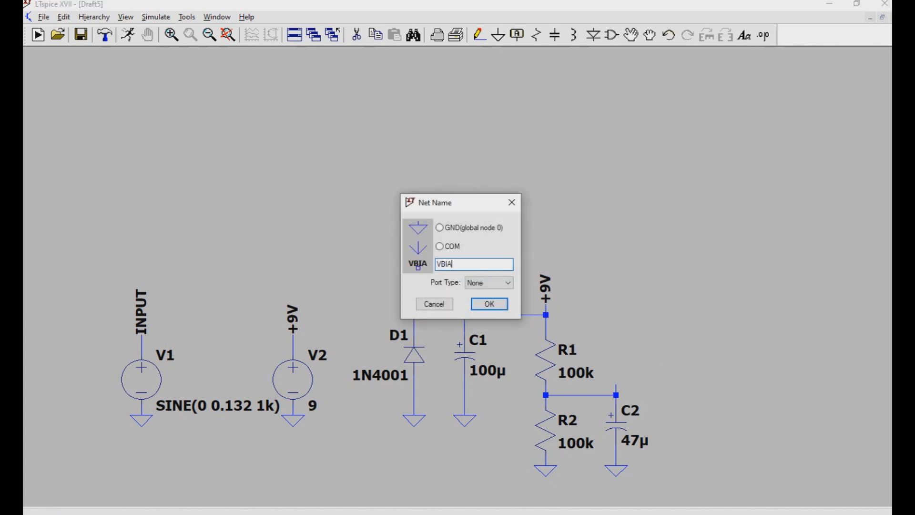
{"action": "key", "text": "Return"}
{"action": "key", "text": "ctrl+r"}
{"action": "left_click", "coordinate": [616, 387]}
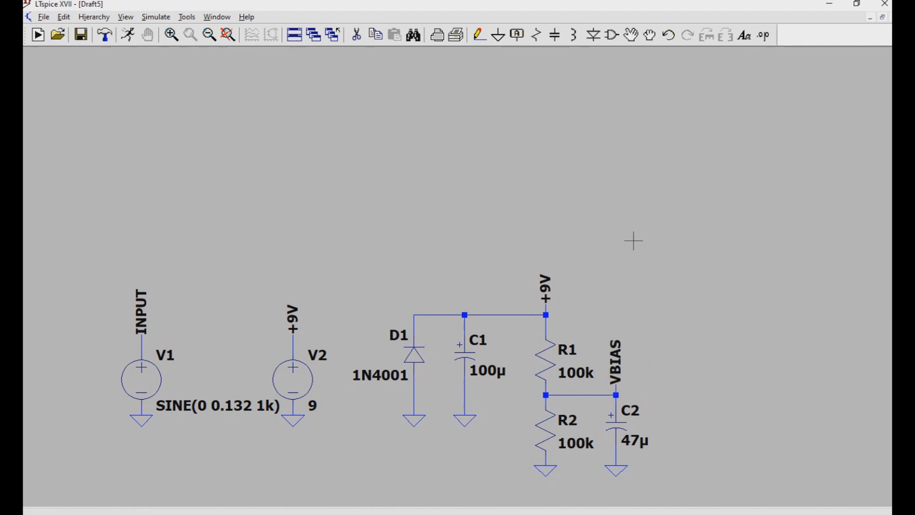
- Draw a short horizontal wire in the empty area above and between V1 and V2
{"action": "scroll", "coordinate": [633, 240], "scroll_direction": "down", "scroll_amount": 3}
{"action": "left_click_drag", "start_coordinate": [644, 199], "coordinate": [612, 207]}
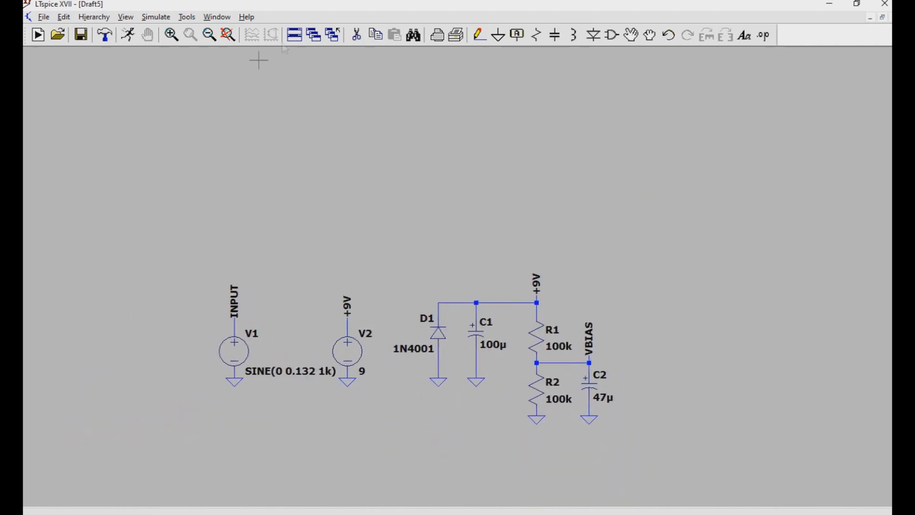
{"action": "left_click_drag", "start_coordinate": [594, 172], "coordinate": [464, 213]}
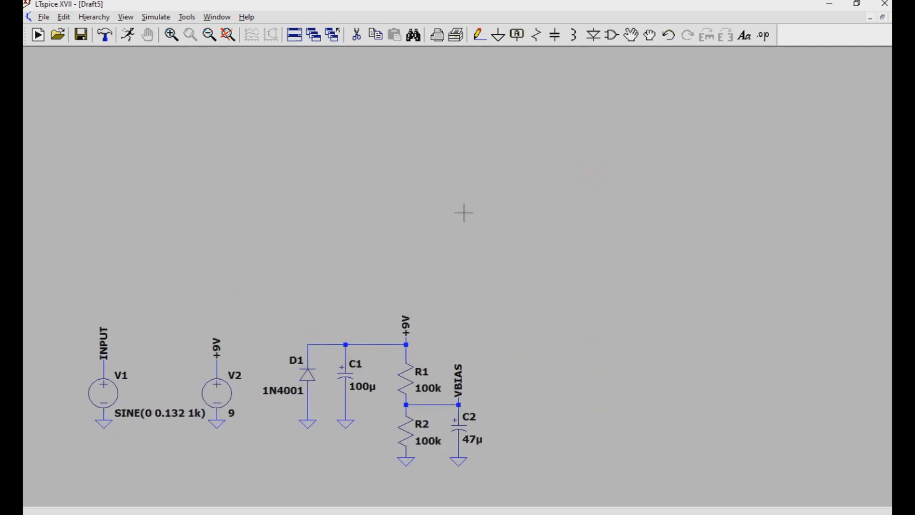
{"action": "left_click", "coordinate": [484, 39]}
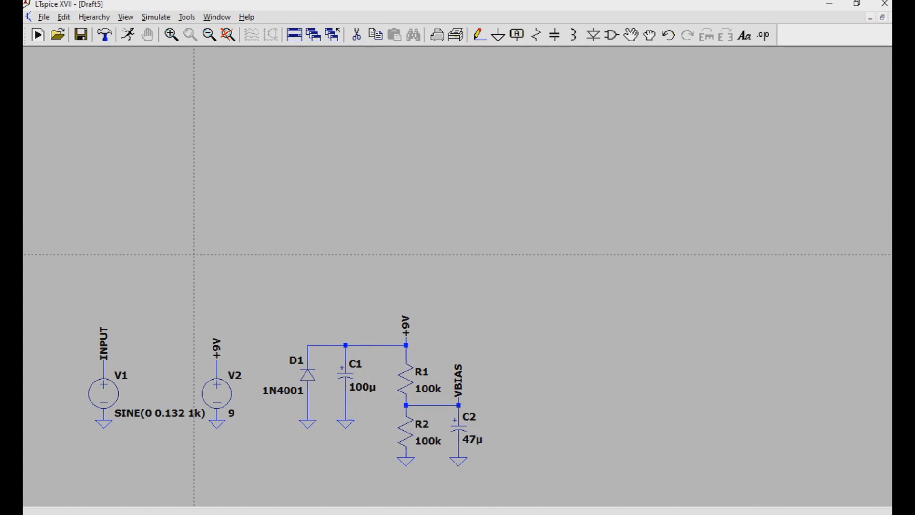
{"action": "left_click", "coordinate": [216, 261]}
{"action": "key", "text": "Escape"}
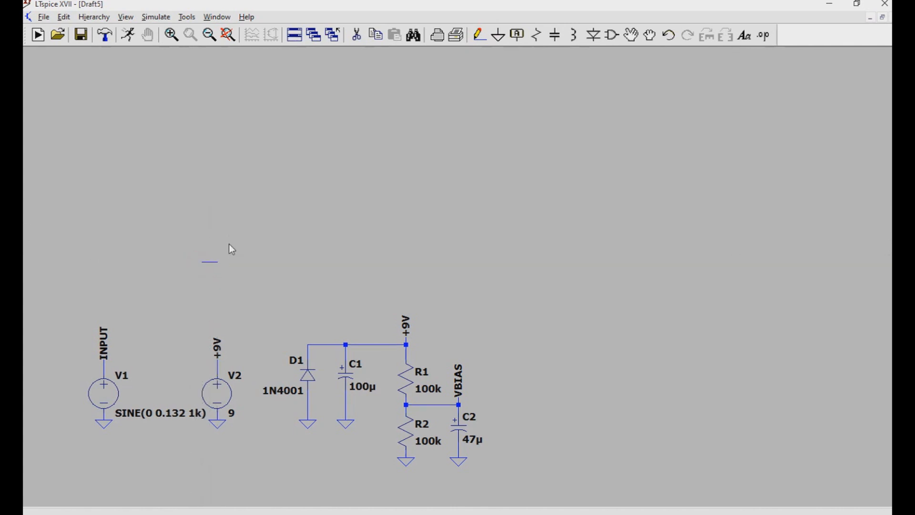
- Label the left end of the short horizontal wire with the net name INPUT
{"action": "key", "text": "F4"}
{"action": "type", "text": "INPUT"}
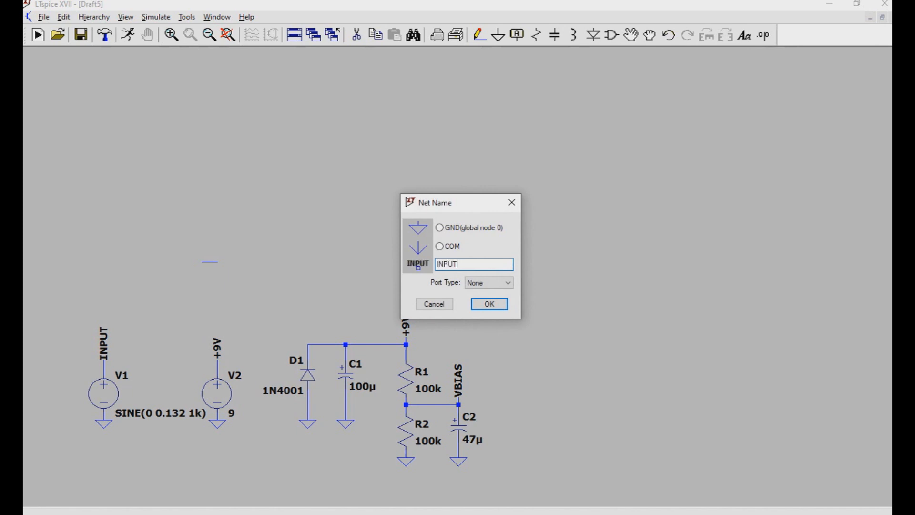
{"action": "key", "text": "Return"}
{"action": "left_click", "coordinate": [202, 262]}
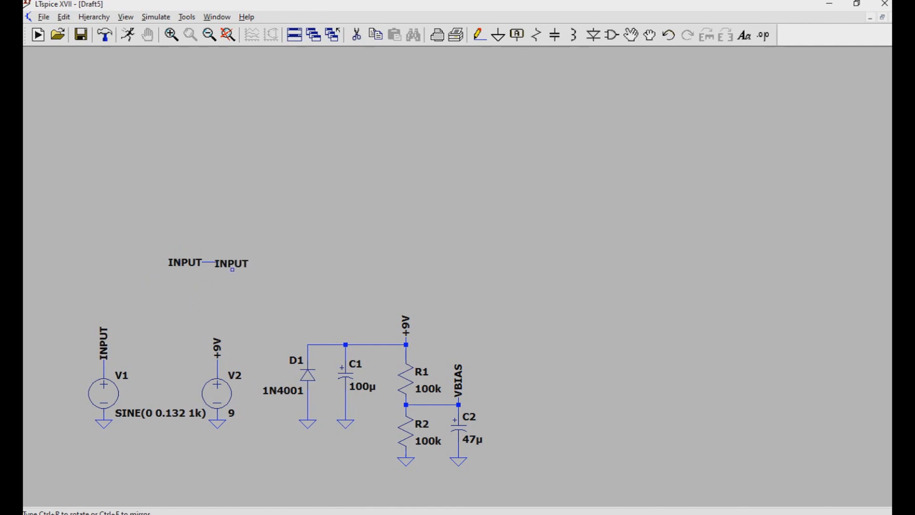
{"action": "key", "text": "Escape"}
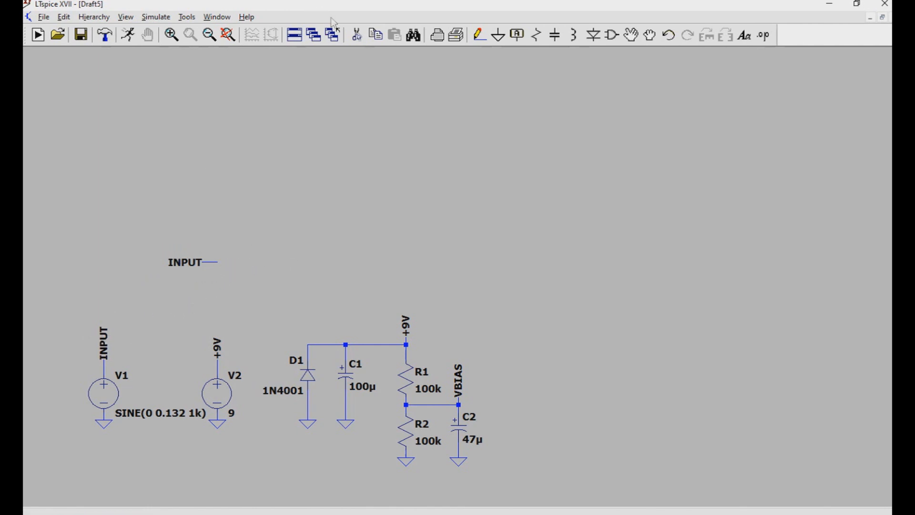
- Place a vertical resistor R3 just below the right end of the INPUT wire and set its resistance to 10Meg
{"action": "left_click", "coordinate": [534, 37]}
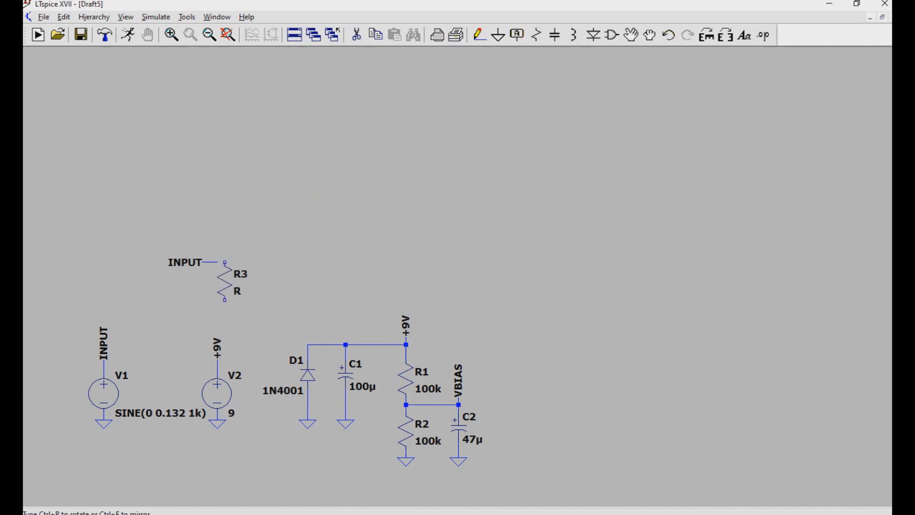
{"action": "left_click", "coordinate": [224, 288]}
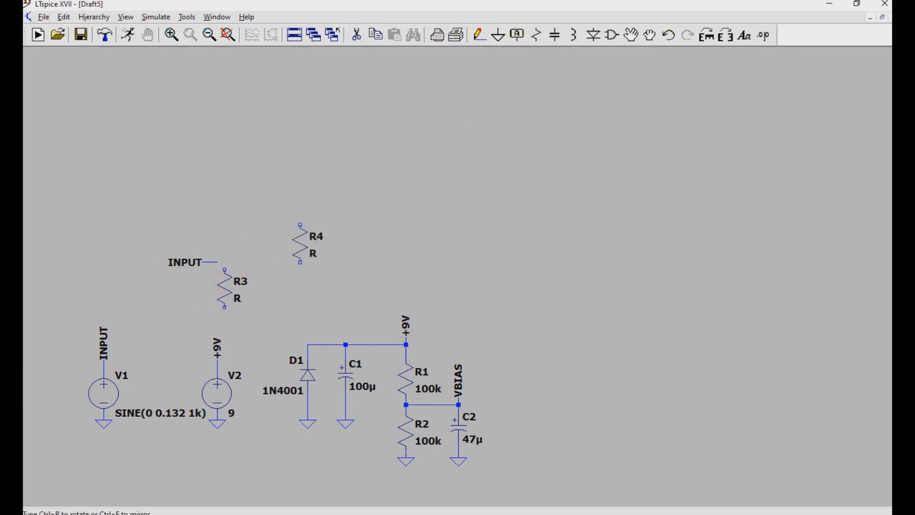
{"action": "key", "text": "Escape"}
{"action": "right_click", "coordinate": [225, 296]}
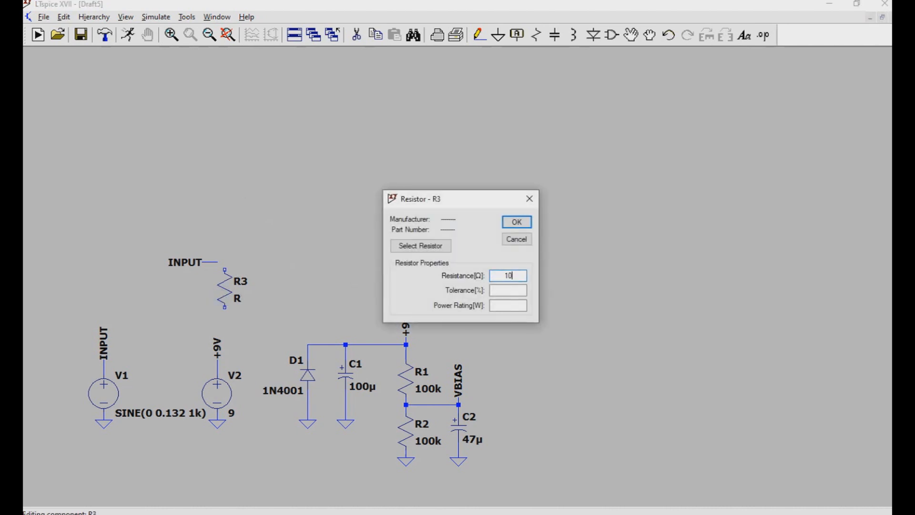
{"action": "type", "text": "10Meg"}
{"action": "key", "text": "Return"}
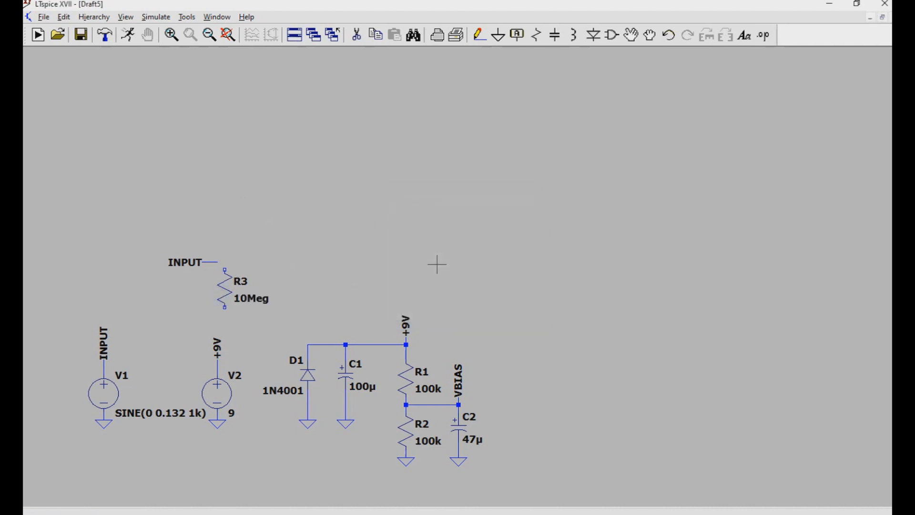
- Place a ground symbol under R3 and wire the resistor's ends to the ground and the INPUT wire
{"action": "left_click", "coordinate": [498, 34]}
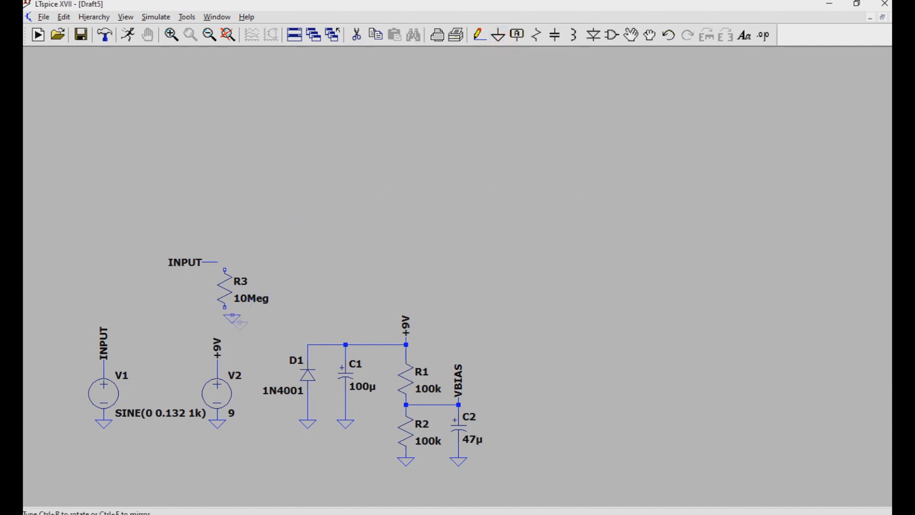
{"action": "left_click", "coordinate": [224, 311]}
{"action": "key", "text": "Escape"}
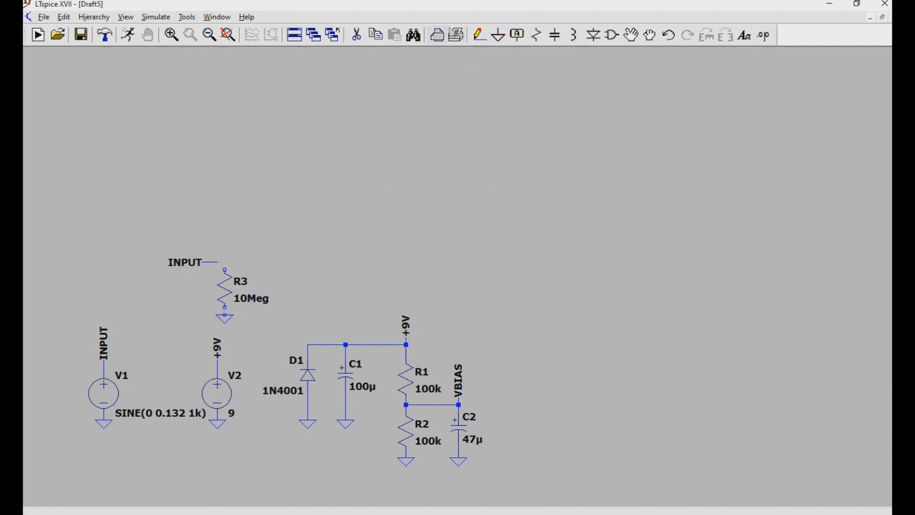
{"action": "left_click", "coordinate": [480, 34]}
{"action": "key", "text": "Escape"}
- Place a horizontal capacitor C3 in line with the INPUT wire, right of R3, and set its capacitance to 100n
{"action": "left_click", "coordinate": [555, 35]}
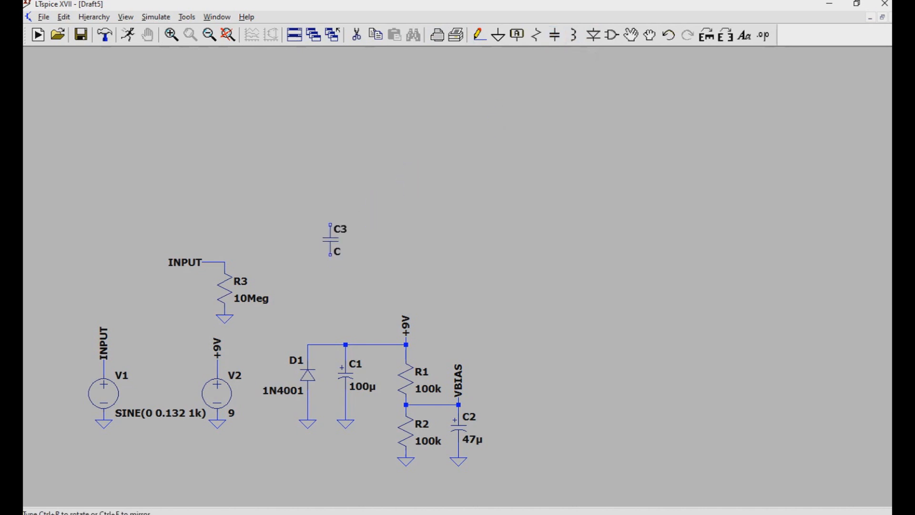
{"action": "key", "text": "ctrl+r"}
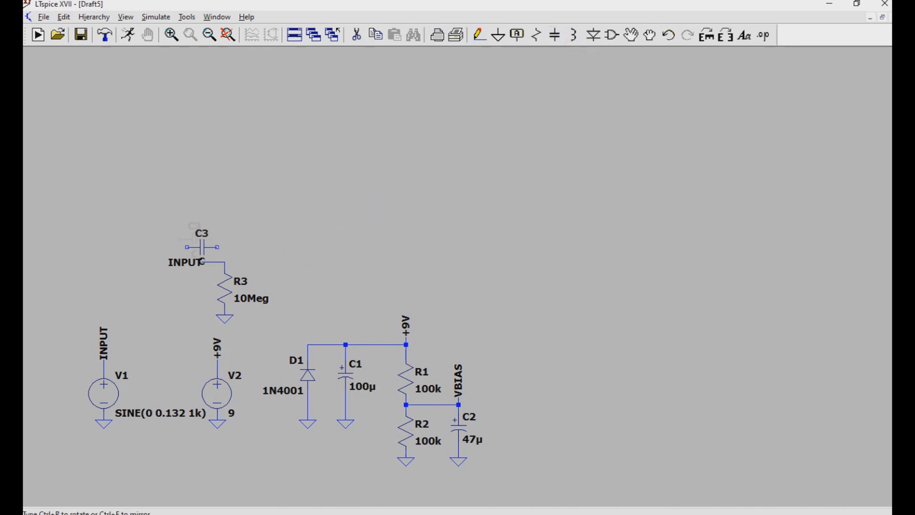
{"action": "left_click", "coordinate": [270, 262]}
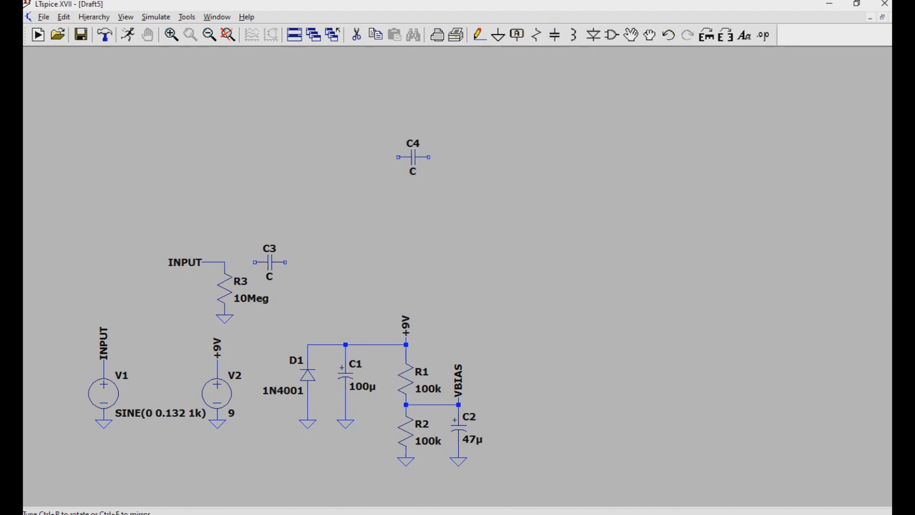
{"action": "key", "text": "Escape"}
{"action": "right_click", "coordinate": [270, 262]}
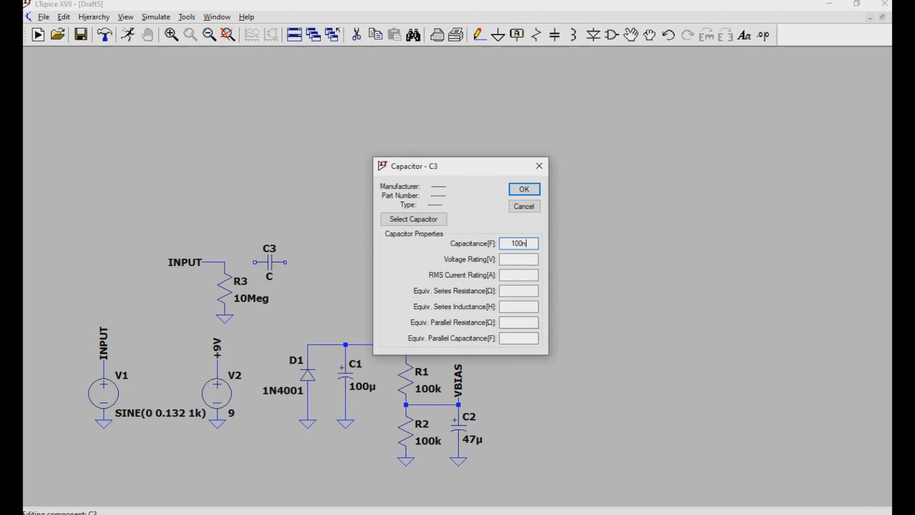
{"action": "key", "text": "Return"}
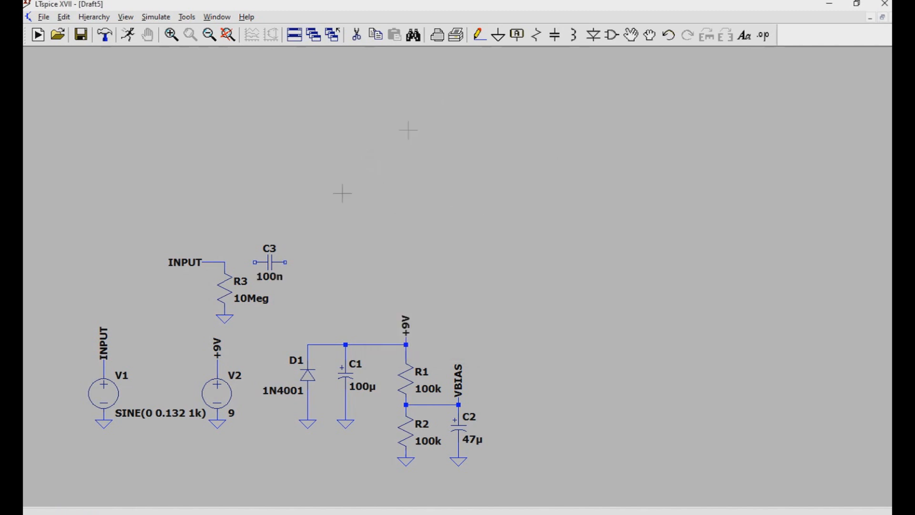
- Wire the INPUT–R3 junction to the left terminal of C3
{"action": "left_click", "coordinate": [480, 35]}
{"action": "left_click", "coordinate": [225, 262]}
{"action": "left_click", "coordinate": [255, 262]}
{"action": "key", "text": "Escape"}
- Place a vertical resistor R4 above and to the right of C3 and set its resistance to 10Meg
{"action": "left_click", "coordinate": [536, 34]}
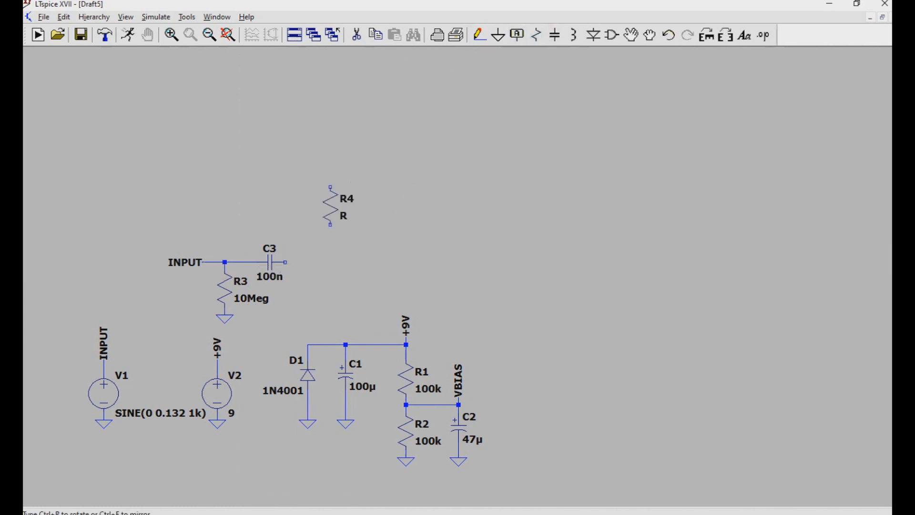
{"action": "left_click", "coordinate": [307, 231]}
{"action": "key", "text": "Escape"}
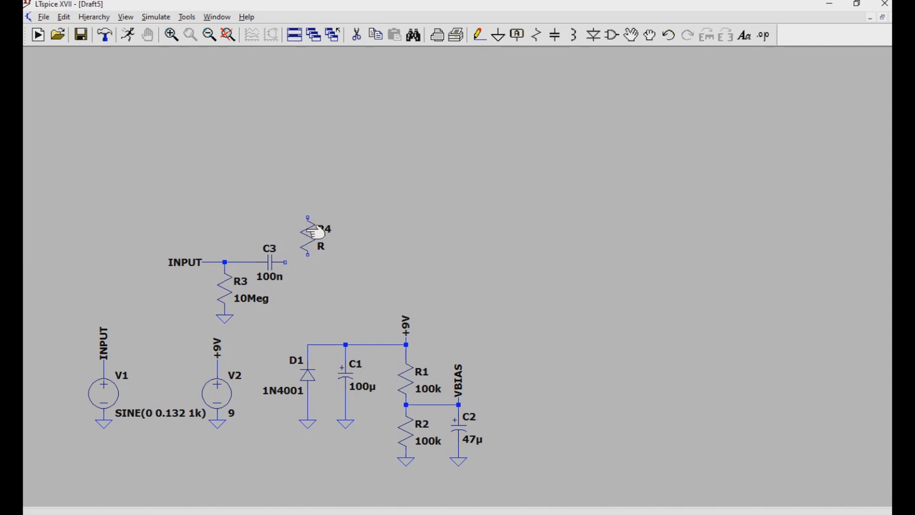
{"action": "right_click", "coordinate": [315, 233]}
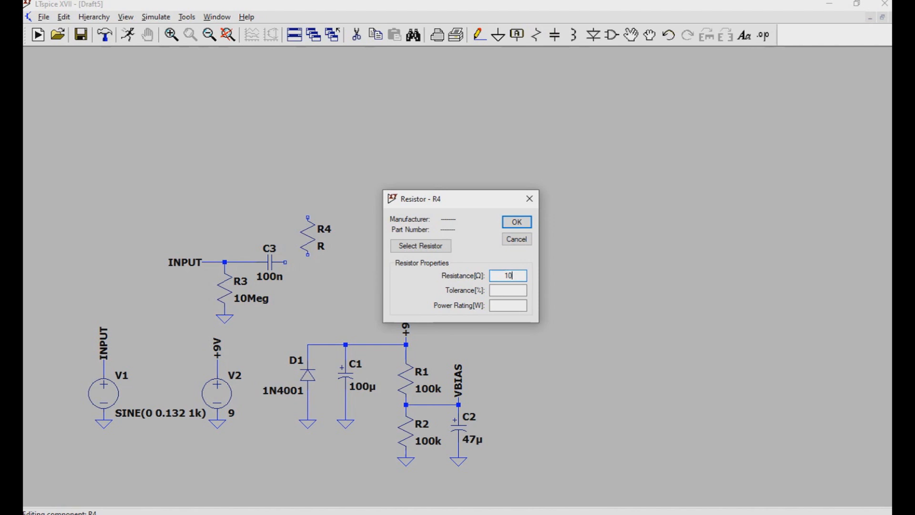
{"action": "type", "text": "g"}
{"action": "key", "text": "Return"}
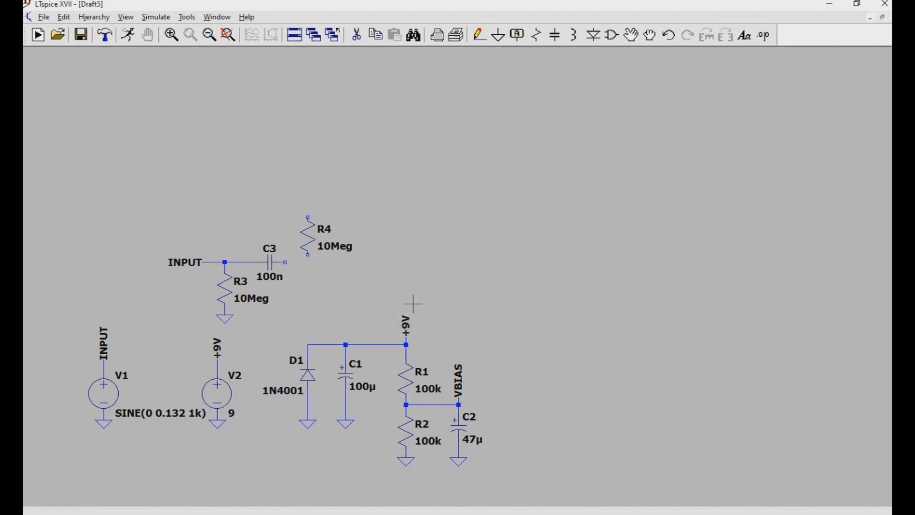
- Wire C3's right terminal to R4's lower end and draw a short wire stub upward from R4's upper end
{"action": "left_click", "coordinate": [479, 35]}
{"action": "left_click", "coordinate": [285, 262]}
{"action": "left_click", "coordinate": [308, 255]}
{"action": "left_click", "coordinate": [308, 216]}
{"action": "right_click", "coordinate": [308, 202]}
{"action": "right_click", "coordinate": [307, 202]}
- Label the wire stub above R4 with the net name VBIAS, rotated to read vertically
{"action": "key", "text": "F4"}
{"action": "type", "text": "VBIAS"}
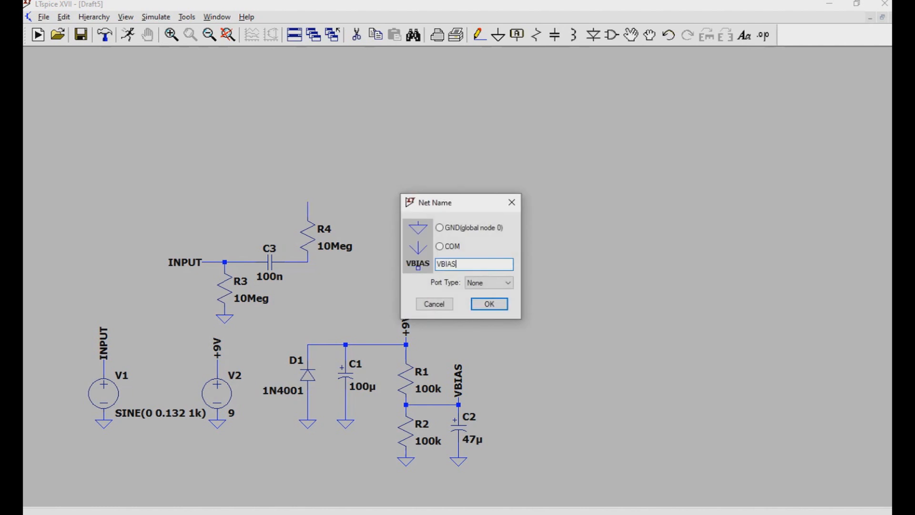
{"action": "key", "text": "Return"}
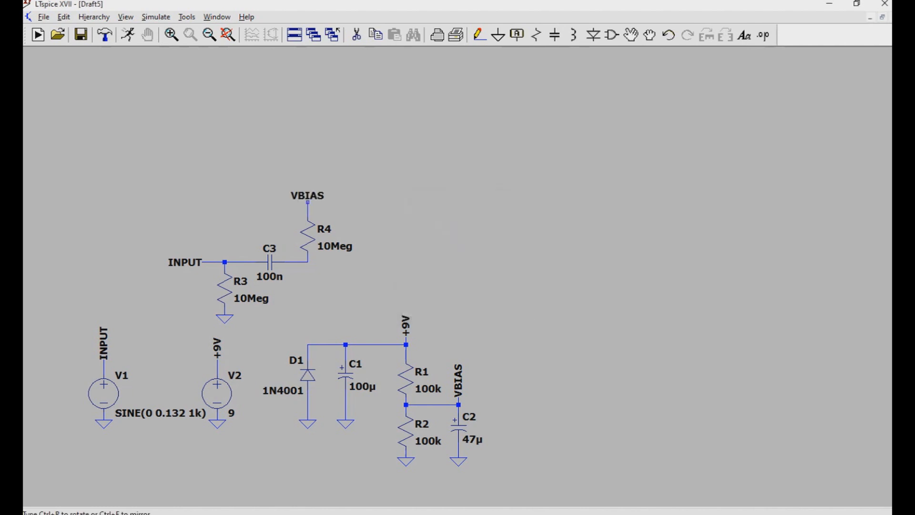
{"action": "left_click", "coordinate": [308, 201]}
{"action": "key", "text": "ctrl+r"}
{"action": "key", "text": "Escape"}
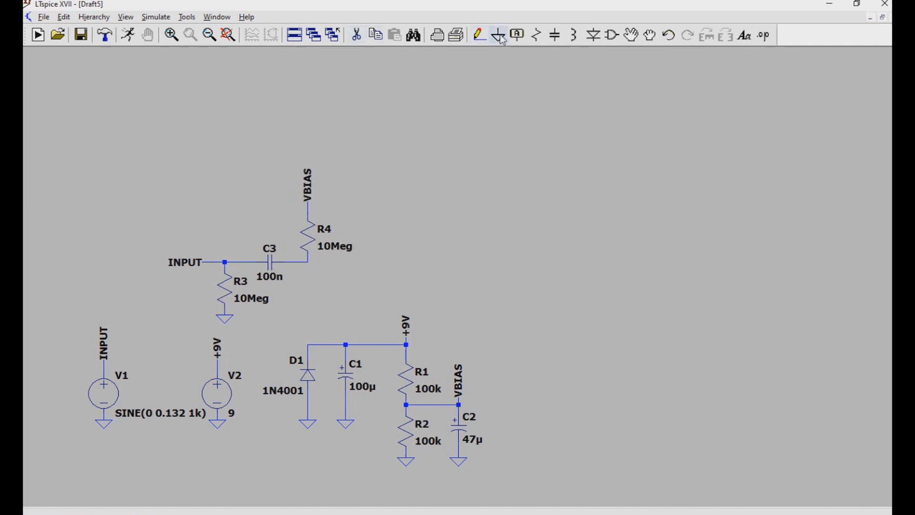
- Place a horizontal resistor to the right of R4, level with C3, and set its resistance to 1k
{"action": "left_click", "coordinate": [533, 35]}
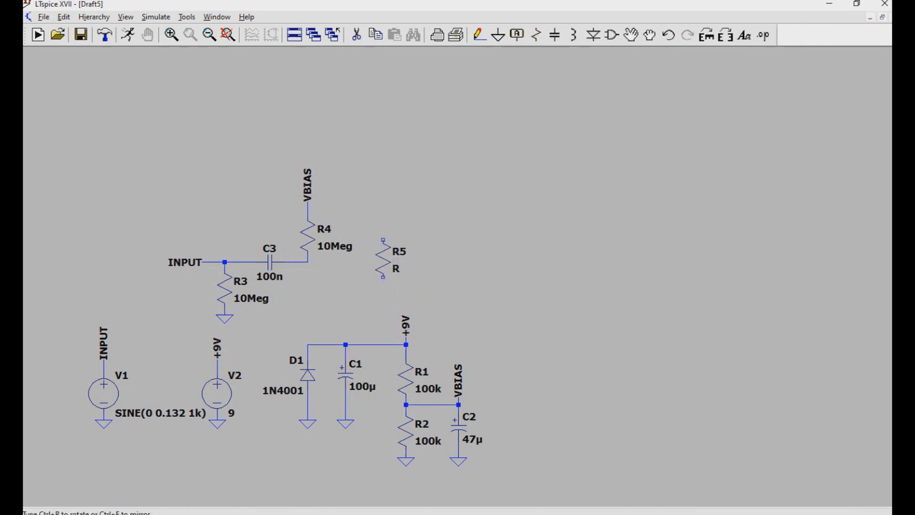
{"action": "key", "text": "ctrl+r"}
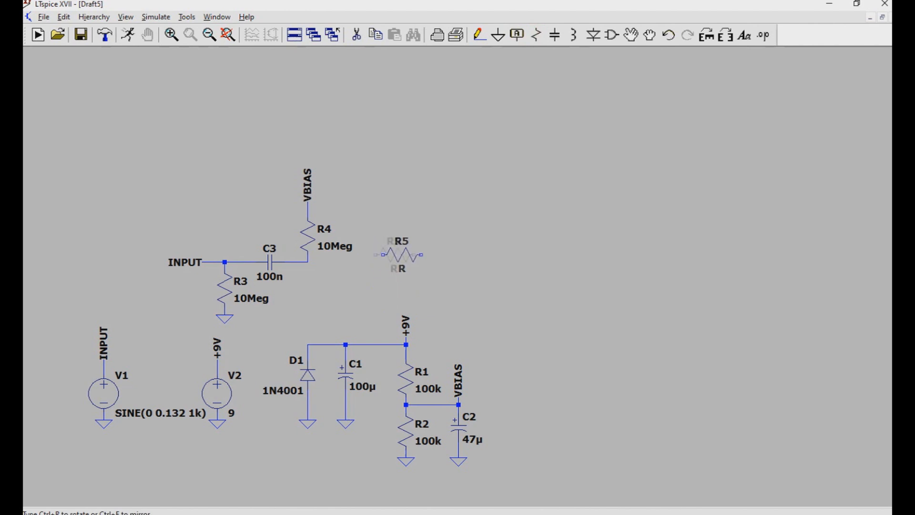
{"action": "left_click", "coordinate": [389, 261]}
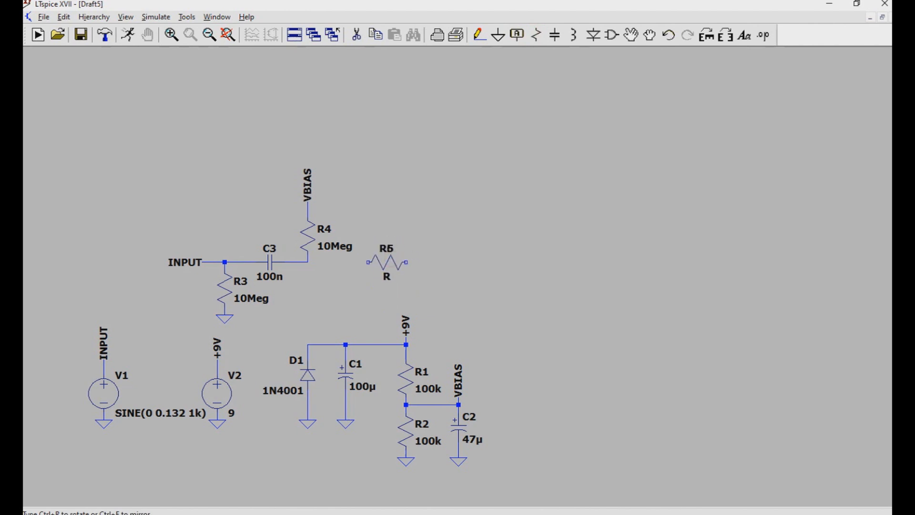
{"action": "right_click", "coordinate": [395, 264]}
{"action": "type", "text": "1k"}
{"action": "key", "text": "Return"}
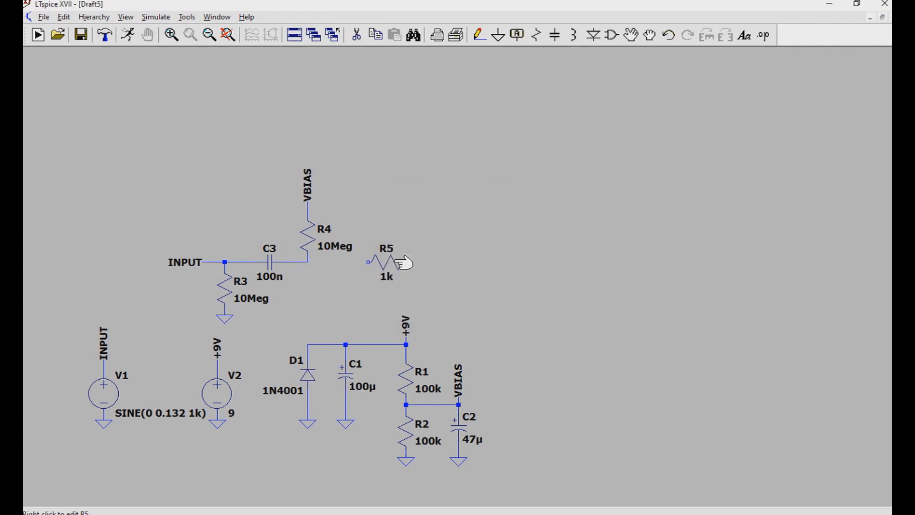
- Wire the C3–R4 junction to the left terminal of R5
{"action": "left_click", "coordinate": [479, 35]}
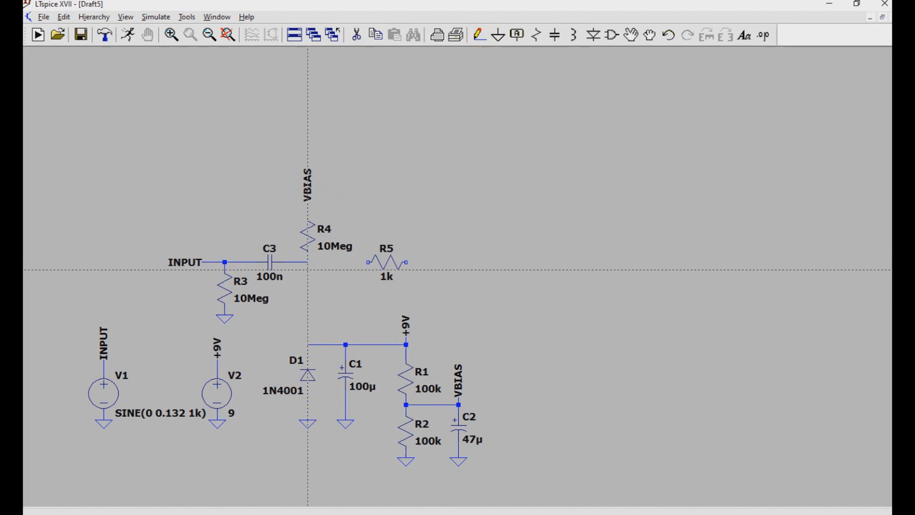
{"action": "left_click", "coordinate": [307, 262]}
{"action": "left_click", "coordinate": [368, 262]}
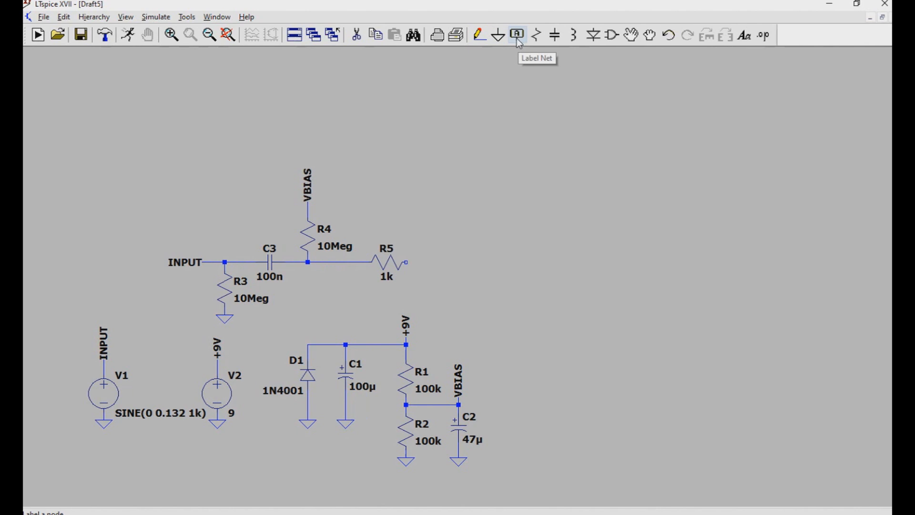
- Place a TL071 op-amp from the AutoGenerated symbol folder to the right of R5, its non-inverting input level with R5
{"action": "left_click", "coordinate": [611, 35]}
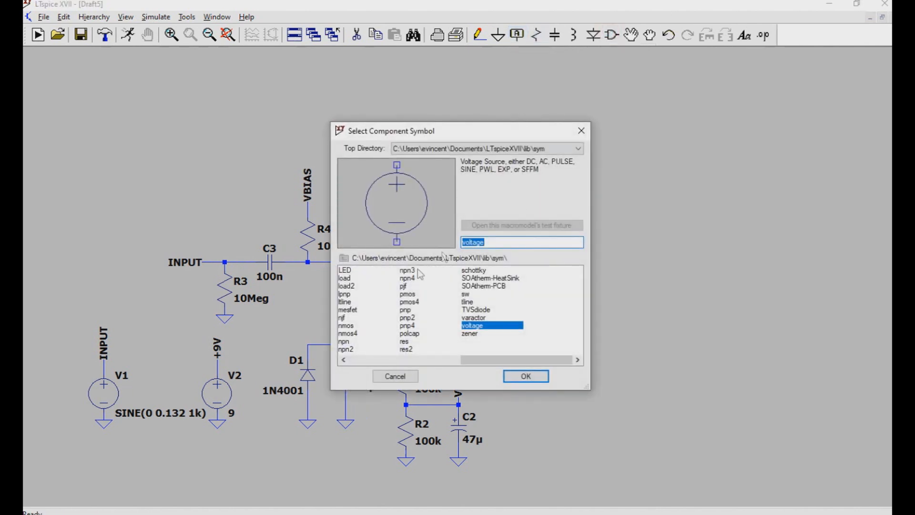
{"action": "left_click", "coordinate": [358, 364]}
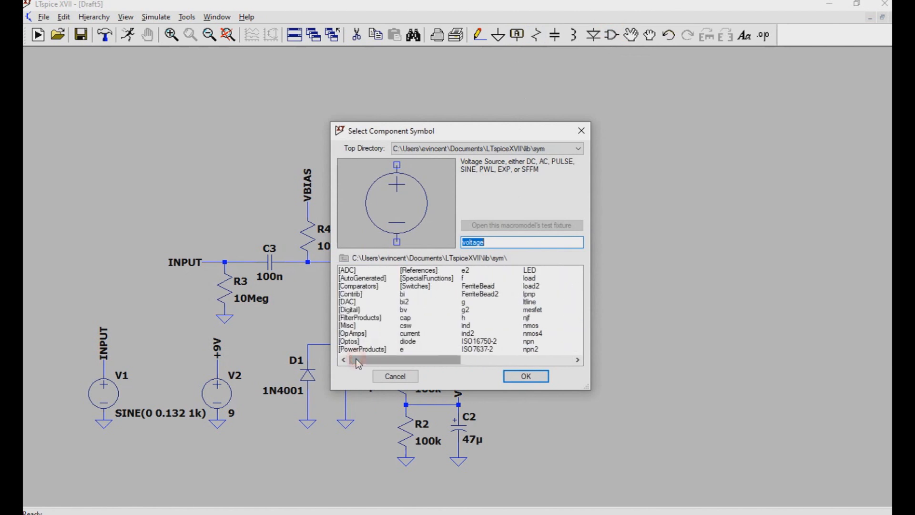
{"action": "double_click", "coordinate": [361, 279]}
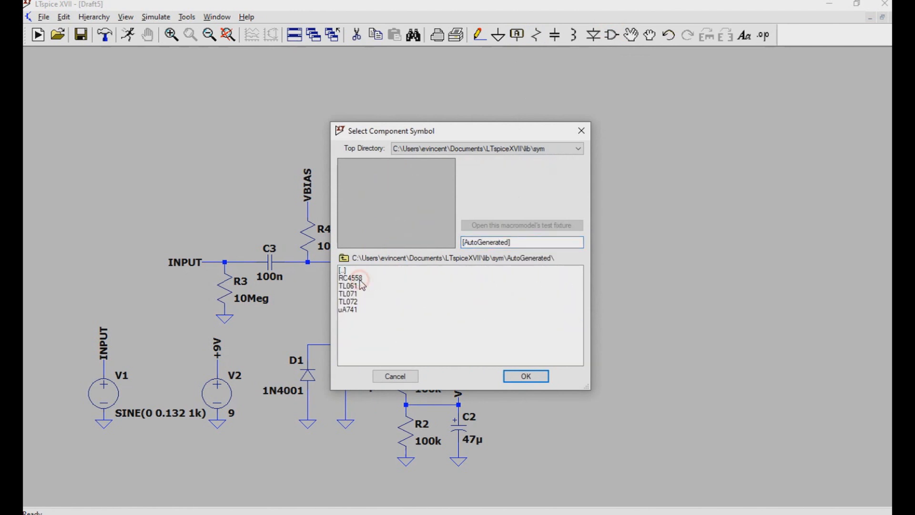
{"action": "double_click", "coordinate": [353, 293]}
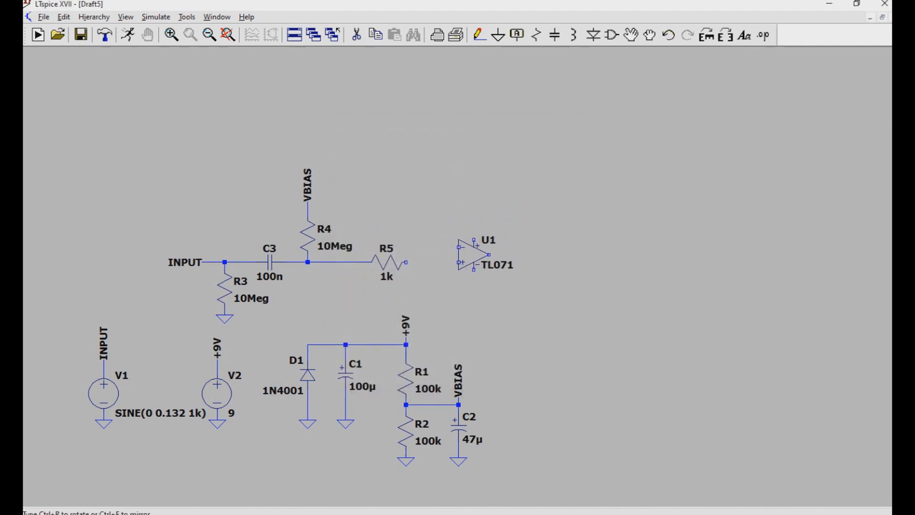
{"action": "left_click", "coordinate": [465, 250]}
{"action": "key", "text": "Escape"}
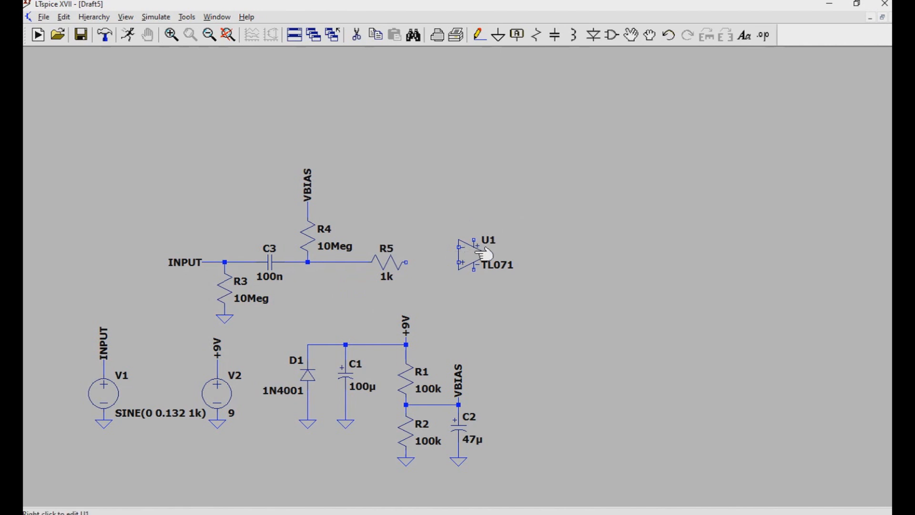
- Wire R5's right terminal to the non-inverting input of the TL071
{"action": "left_click", "coordinate": [479, 34]}
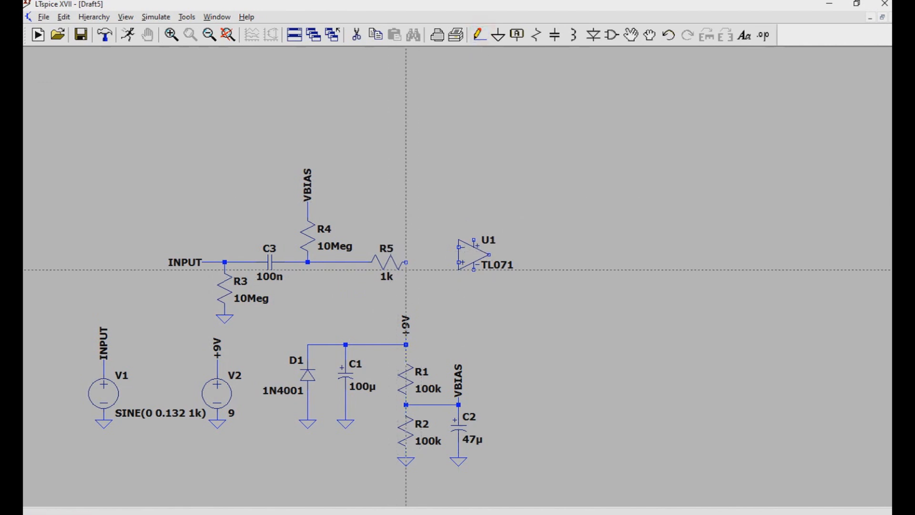
{"action": "left_click", "coordinate": [405, 261]}
{"action": "left_click", "coordinate": [458, 261]}
{"action": "key", "text": "Escape"}
- Ground the TL071's negative supply pin and connect its positive supply pin to a vertical +9V net label
{"action": "left_click", "coordinate": [496, 37]}
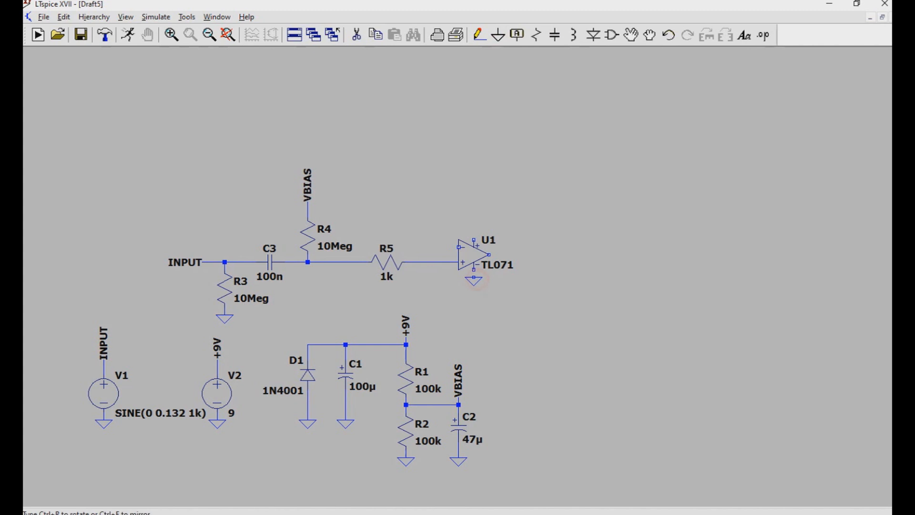
{"action": "left_click", "coordinate": [475, 281]}
{"action": "left_click", "coordinate": [478, 35]}
{"action": "left_click", "coordinate": [473, 240]}
{"action": "key", "text": "F4"}
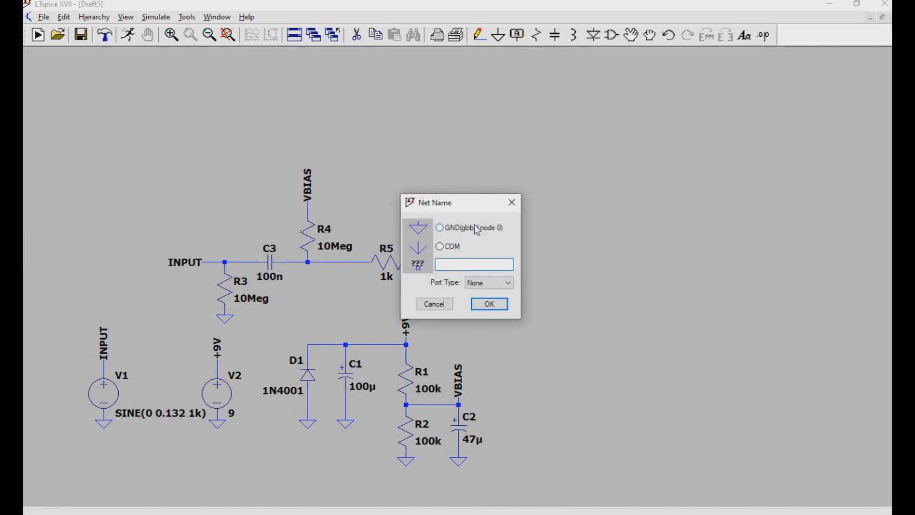
{"action": "type", "text": "+9V"}
{"action": "key", "text": "Return"}
{"action": "left_click", "coordinate": [473, 224]}
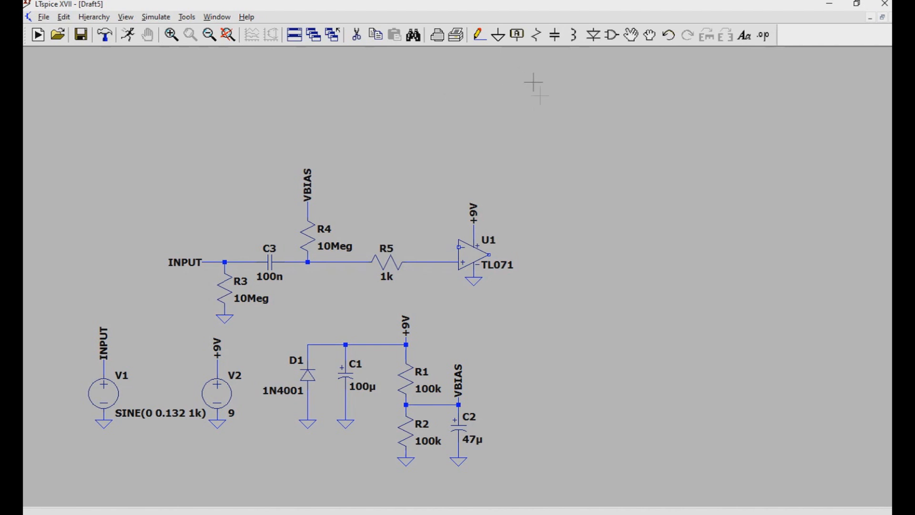
- Place a horizontal capacitor above the TL071's +9V label and set its capacitance to 47p
{"action": "left_click", "coordinate": [555, 38]}
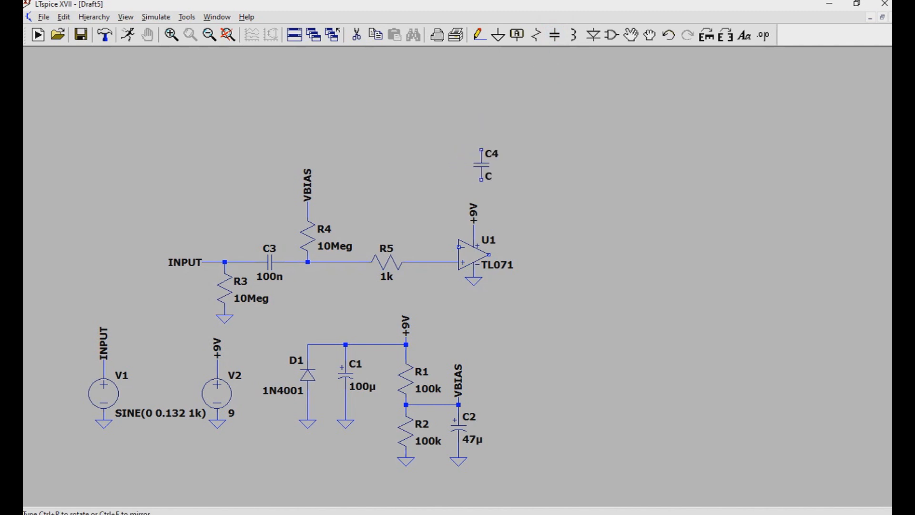
{"action": "key", "text": "ctrl+r"}
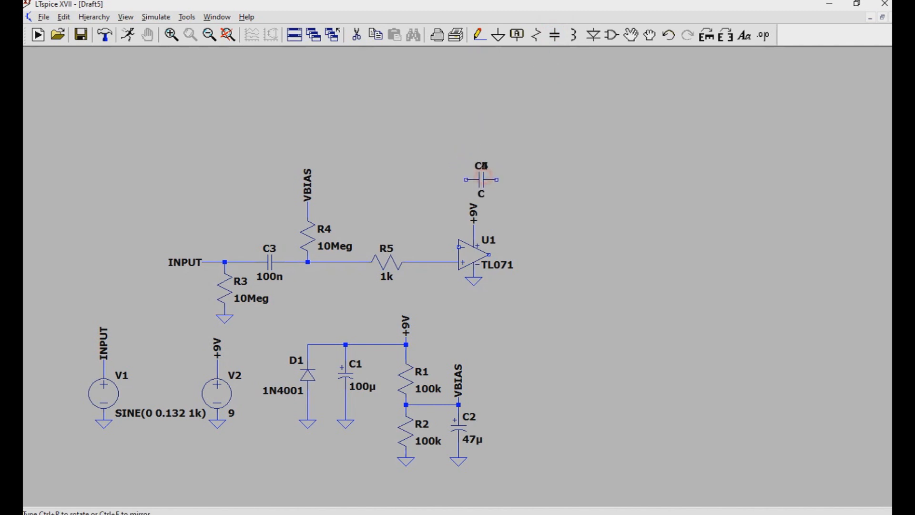
{"action": "key", "text": "Escape"}
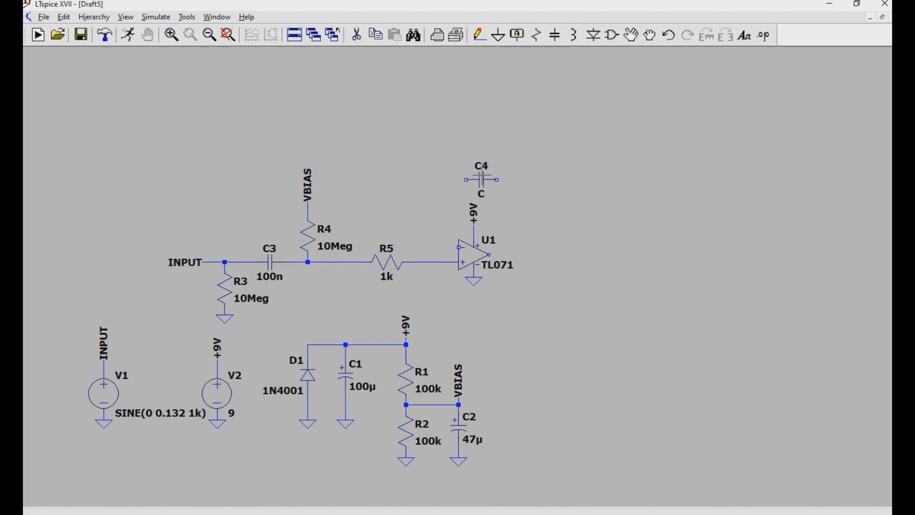
{"action": "right_click", "coordinate": [491, 179]}
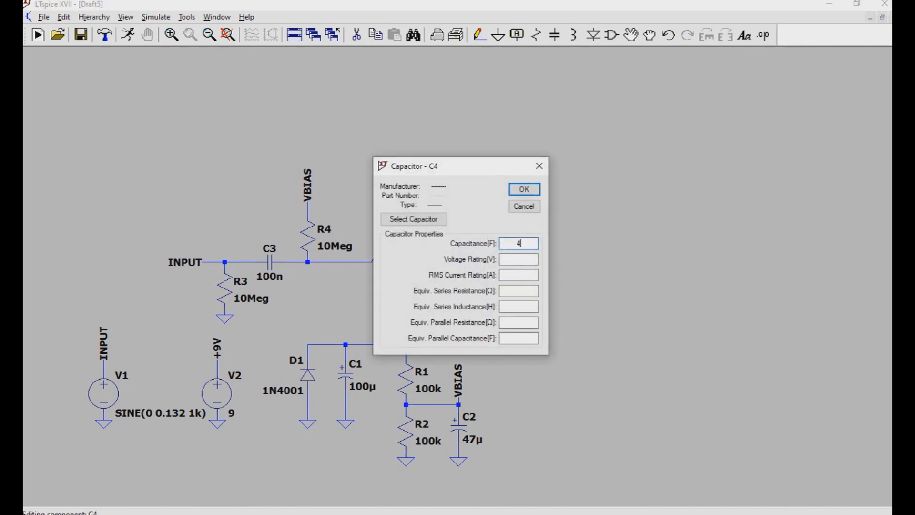
{"action": "left_click", "coordinate": [523, 189]}
- Wire C4 as feedback between the TL071's inverting input and its output
{"action": "left_click", "coordinate": [479, 35]}
{"action": "left_click", "coordinate": [466, 180]}
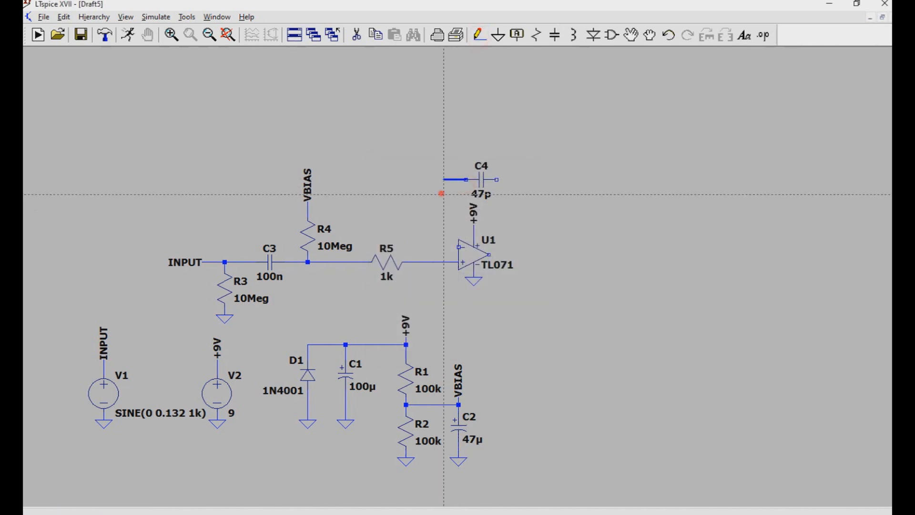
{"action": "left_click", "coordinate": [443, 247]}
{"action": "left_click", "coordinate": [458, 247]}
{"action": "left_click", "coordinate": [488, 255]}
{"action": "left_click", "coordinate": [519, 180]}
{"action": "left_click", "coordinate": [497, 180]}
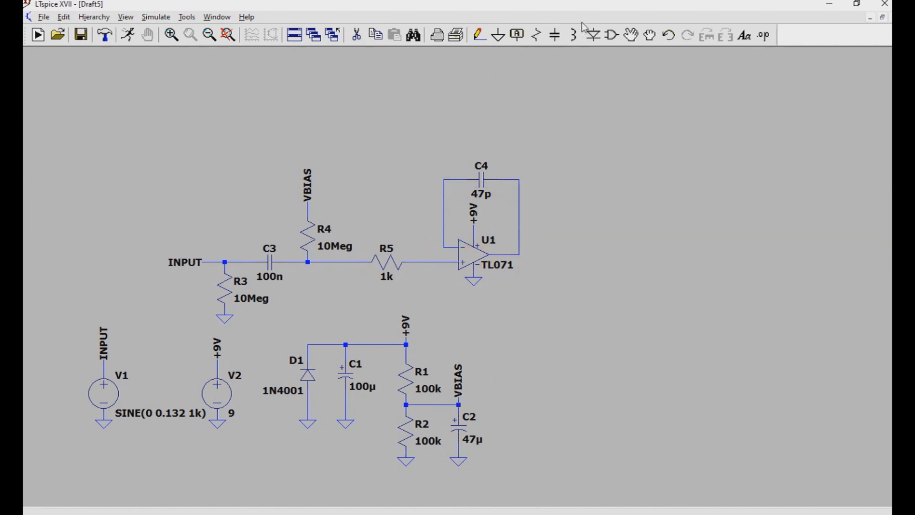
- Place a horizontal resistor above C4 and set its resistance to 56k
{"action": "left_click", "coordinate": [537, 37]}
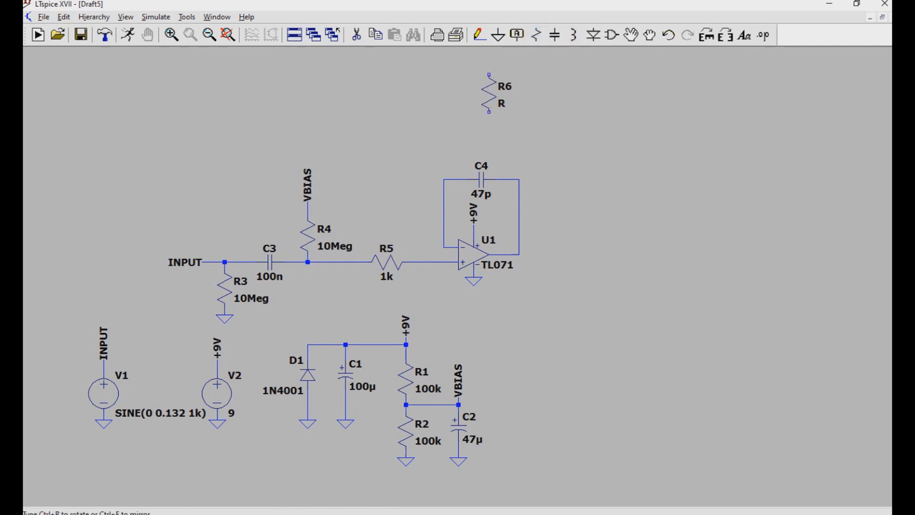
{"action": "key", "text": "ctrl+r"}
{"action": "key", "text": "ctrl+r"}
{"action": "key", "text": "ctrl+r"}
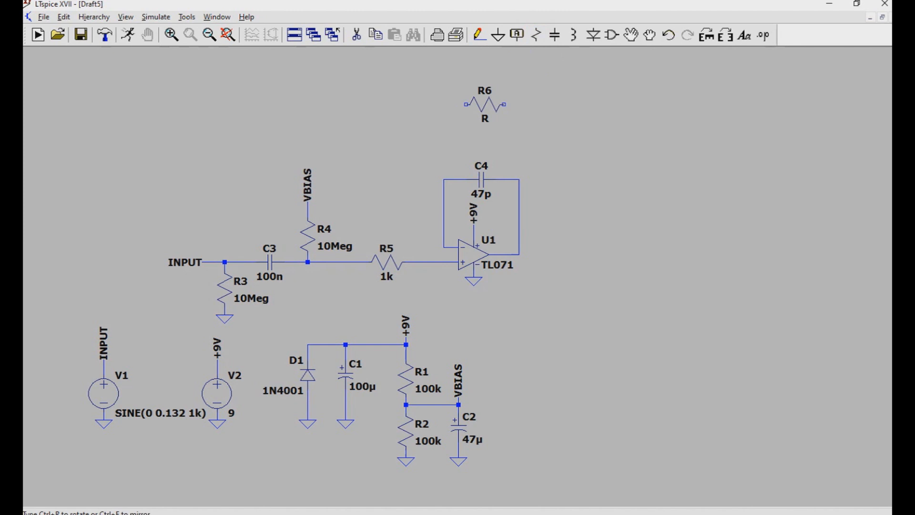
{"action": "left_click", "coordinate": [485, 89]}
{"action": "key", "text": "Escape"}
{"action": "right_click", "coordinate": [487, 90]}
{"action": "type", "text": "56k"}
{"action": "key", "text": "Return"}
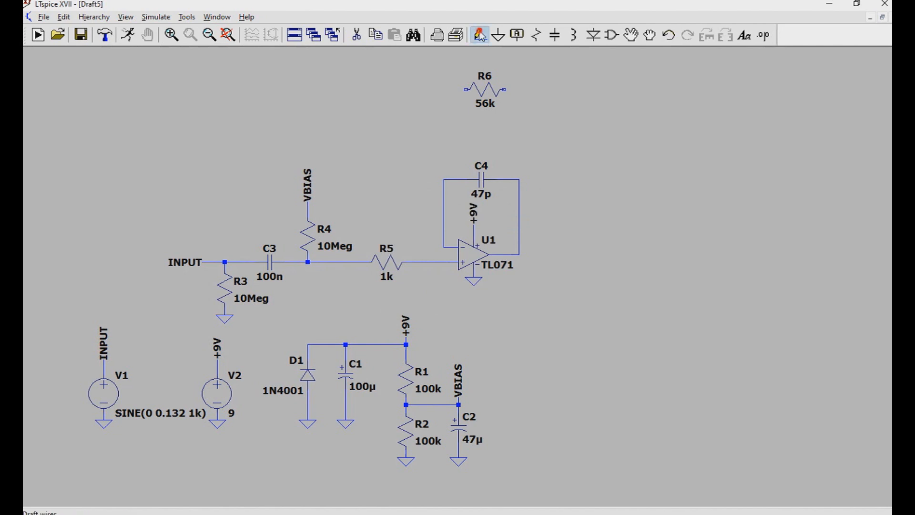
- Wire R6 in parallel with C4 by connecting both its terminals to the corners of the feedback loop
{"action": "left_click", "coordinate": [465, 90]}
{"action": "left_click", "coordinate": [443, 179]}
{"action": "left_click", "coordinate": [504, 89]}
{"action": "left_click", "coordinate": [519, 179]}
{"action": "right_click", "coordinate": [519, 172]}
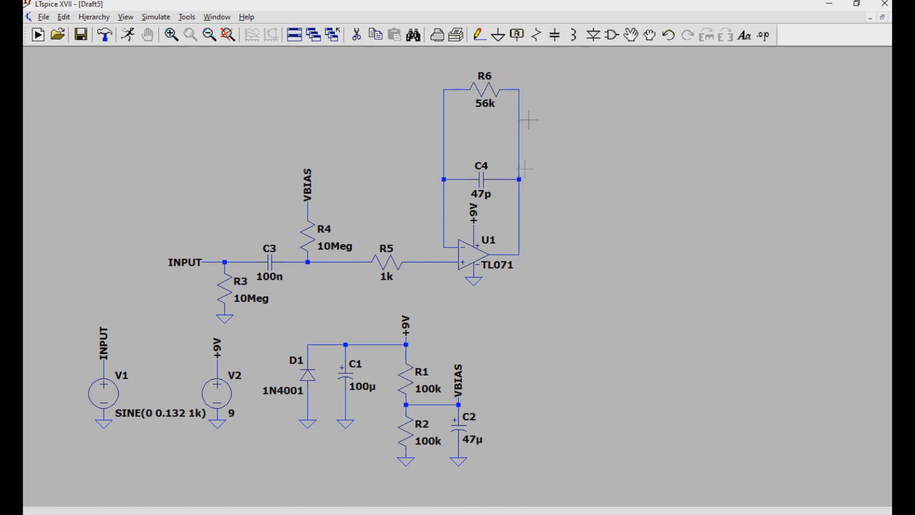
- Place a horizontal 50k resistor to the left of R6 and wire its right terminal to the feedback node at R6's left
{"action": "left_click", "coordinate": [535, 36]}
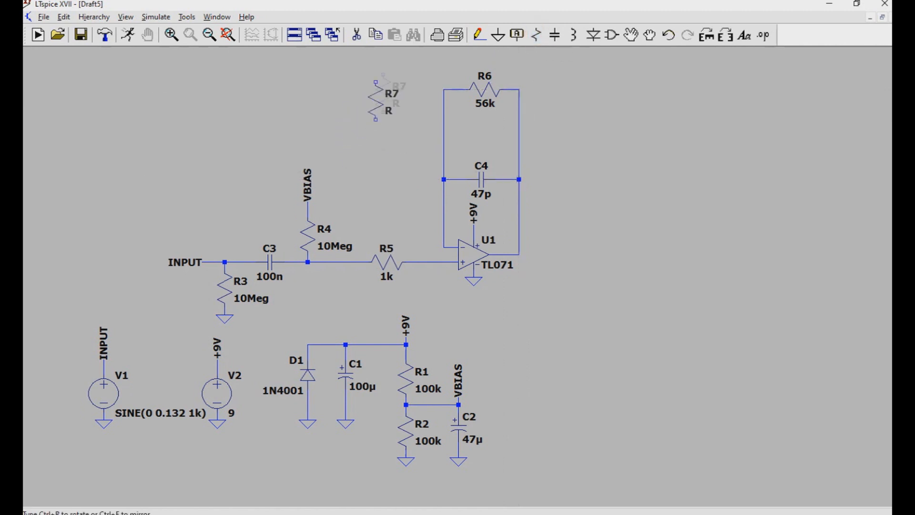
{"action": "key", "text": "ctrl+r"}
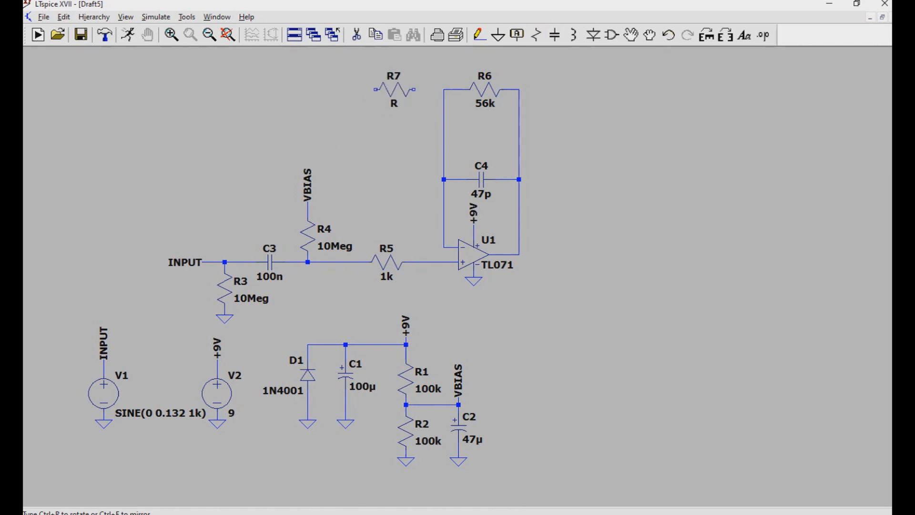
{"action": "left_click", "coordinate": [417, 89]}
{"action": "right_click", "coordinate": [417, 89]}
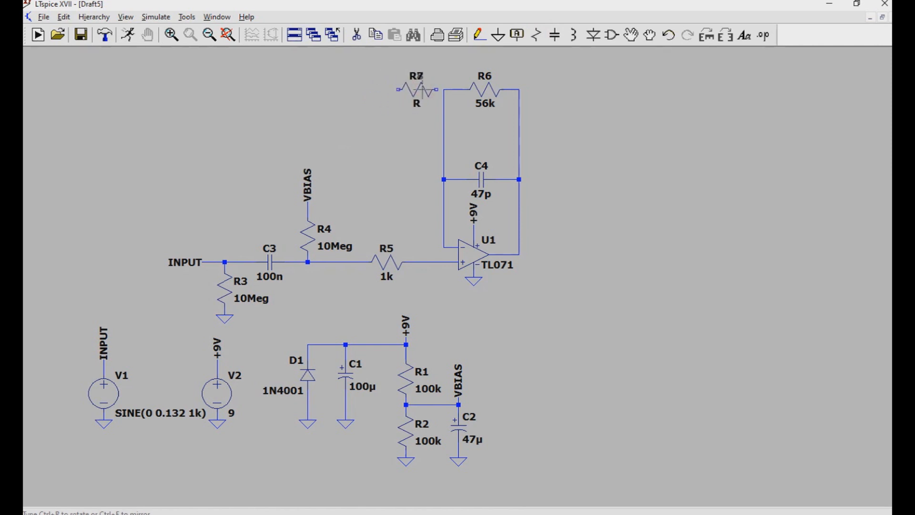
{"action": "right_click", "coordinate": [428, 92]}
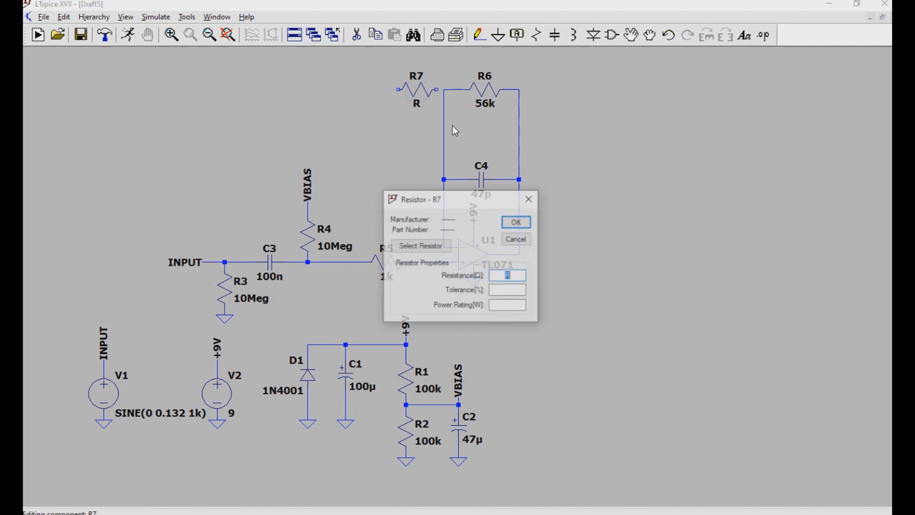
{"action": "type", "text": "50"}
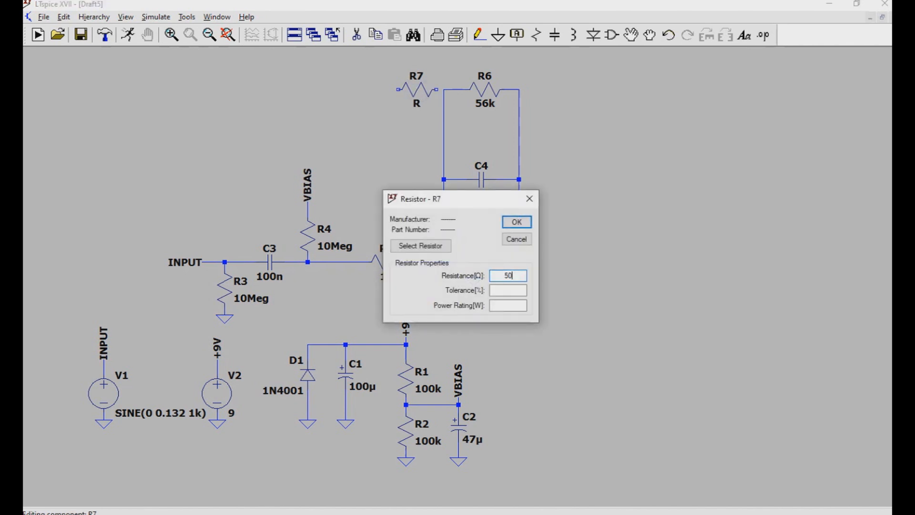
{"action": "type", "text": "k"}
{"action": "key", "text": "Return"}
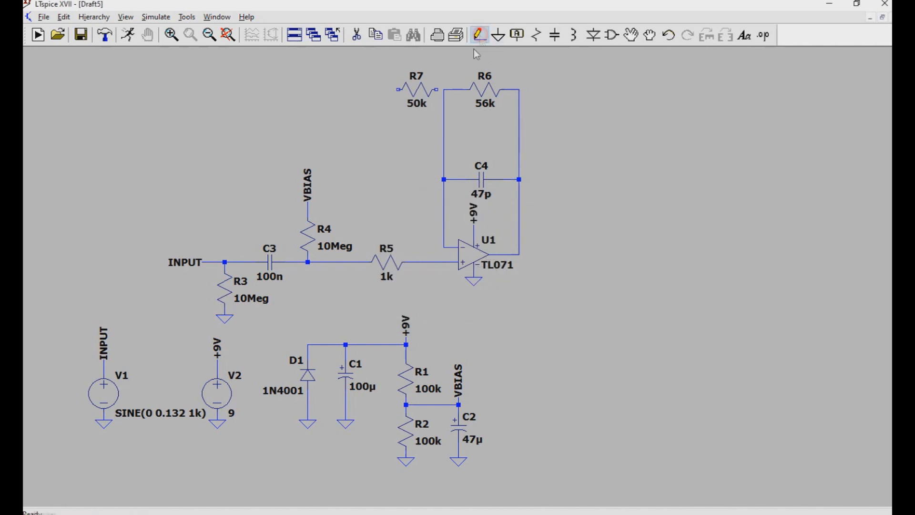
{"action": "left_click", "coordinate": [436, 89]}
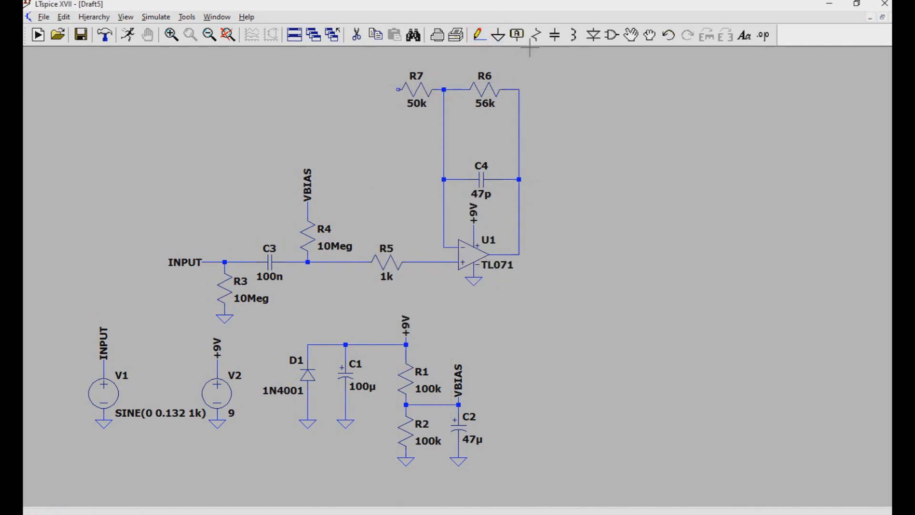
- Place a horizontal resistor to the left of R7 and set its resistance to 2.7k
{"action": "left_click", "coordinate": [536, 34]}
{"action": "key", "text": "ctrl+r"}
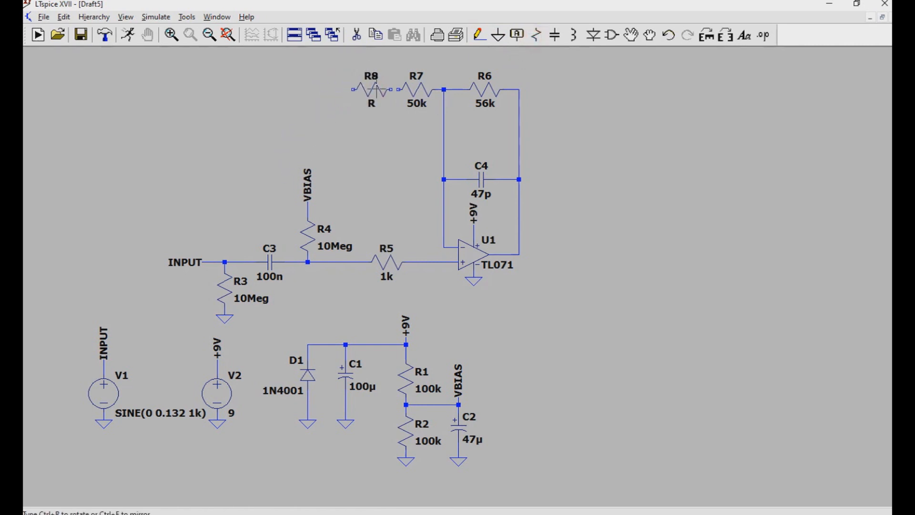
{"action": "left_click", "coordinate": [377, 91]}
{"action": "right_click", "coordinate": [371, 90]}
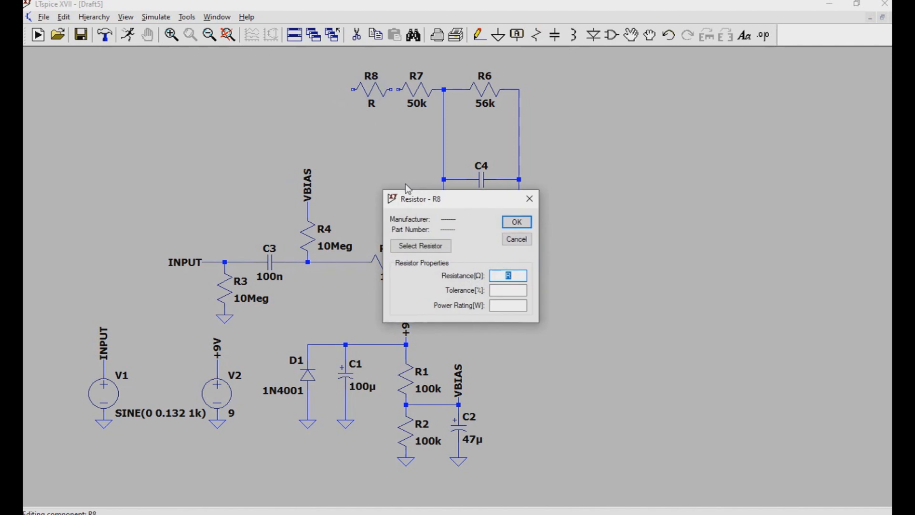
{"action": "type", "text": "2.7k"}
{"action": "key", "text": "Return"}
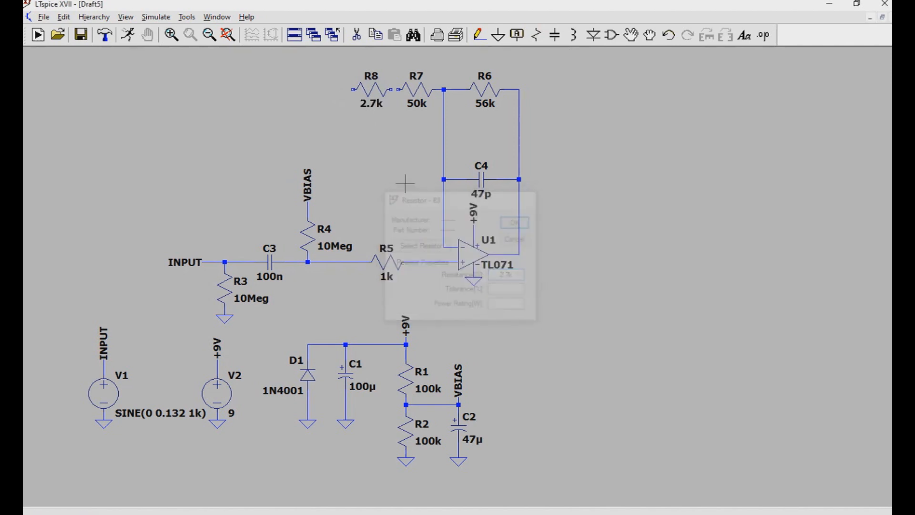
- Place a horizontal capacitor to the left of R8 and set its capacitance to 4.7u
{"action": "left_click", "coordinate": [553, 37]}
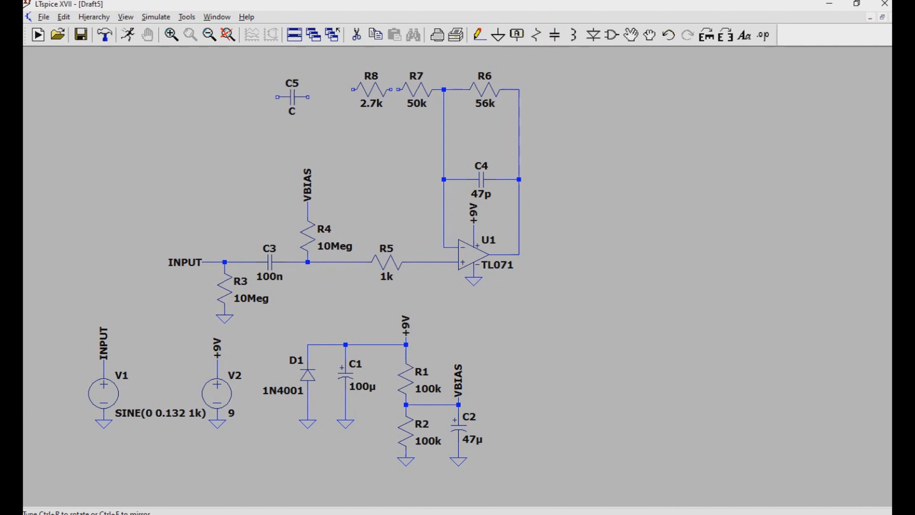
{"action": "left_click", "coordinate": [329, 89]}
{"action": "key", "text": "Escape"}
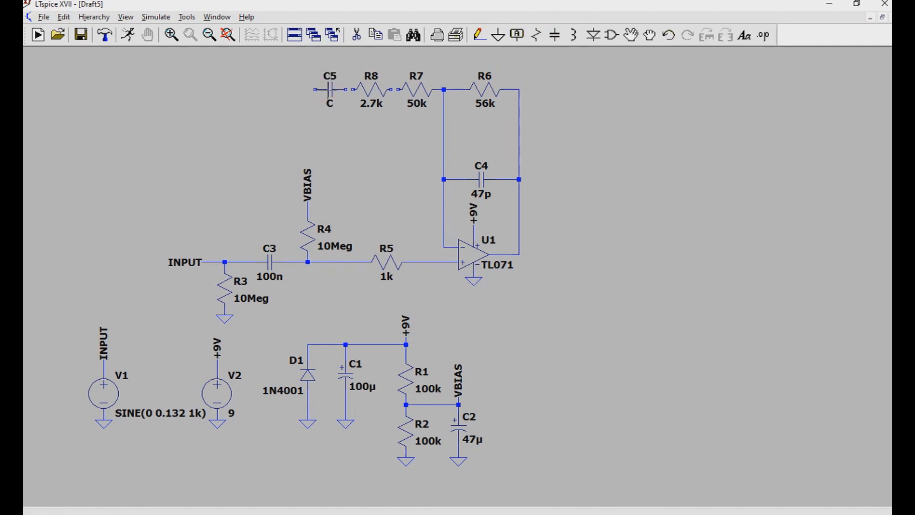
{"action": "right_click", "coordinate": [330, 89]}
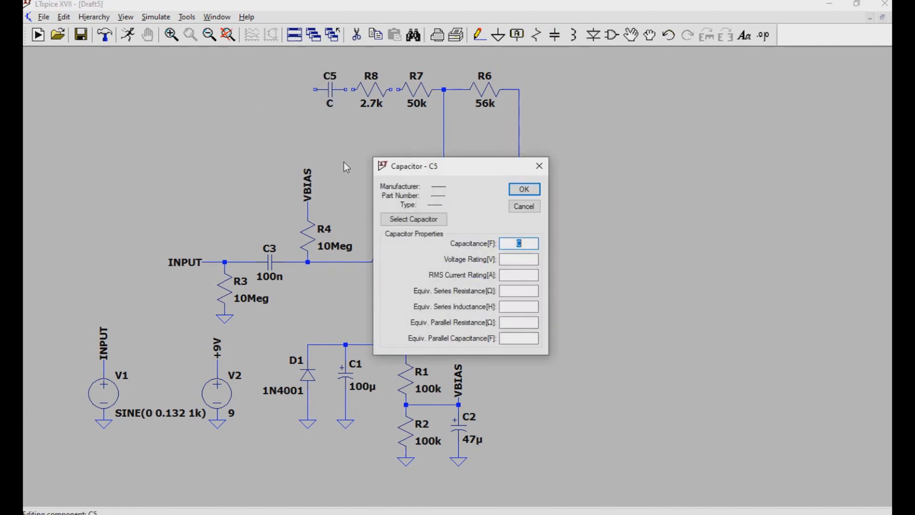
{"action": "type", "text": "4.7u"}
{"action": "key", "text": "Return"}
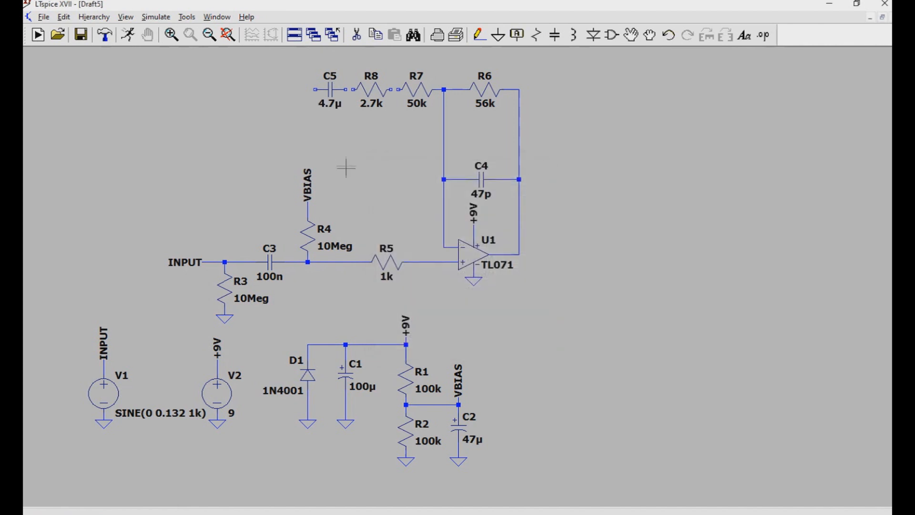
- Assign a polarized 4.7 µF stock capacitor to C5 and connect its left terminal to a ground symbol
{"action": "right_click", "coordinate": [332, 91]}
{"action": "left_click", "coordinate": [413, 218]}
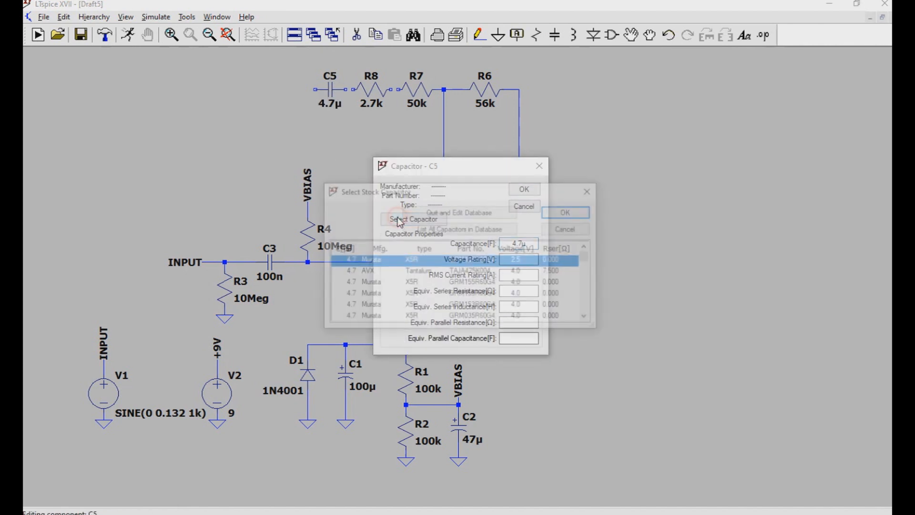
{"action": "scroll", "coordinate": [464, 276], "scroll_direction": "down", "scroll_amount": 5}
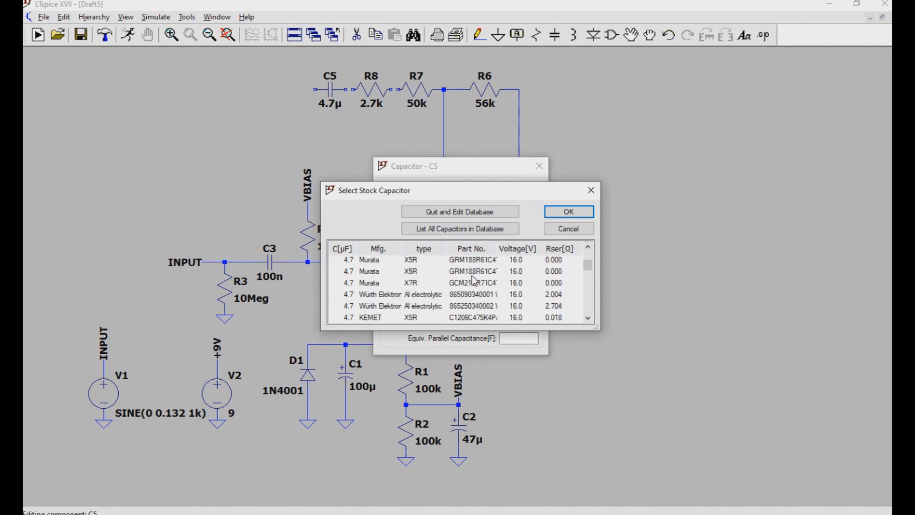
{"action": "scroll", "coordinate": [472, 282], "scroll_direction": "down", "scroll_amount": 6}
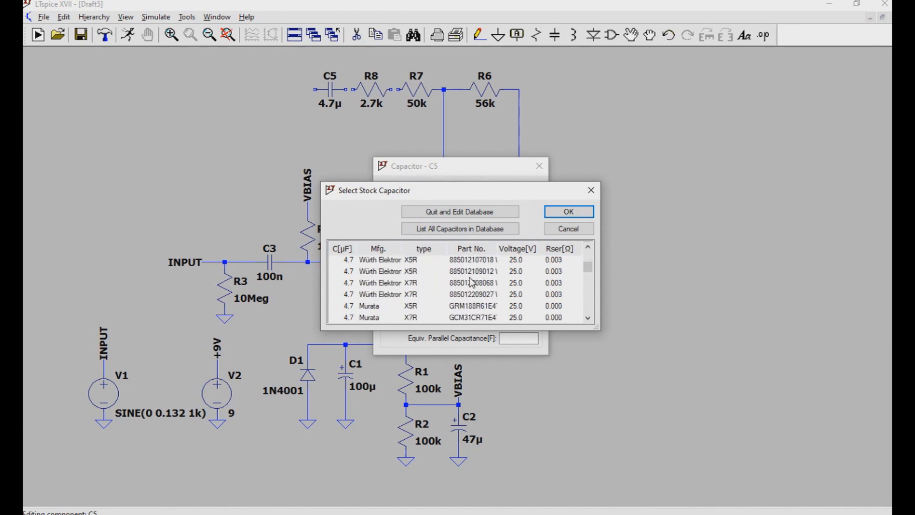
{"action": "scroll", "coordinate": [472, 282], "scroll_direction": "up", "scroll_amount": 4}
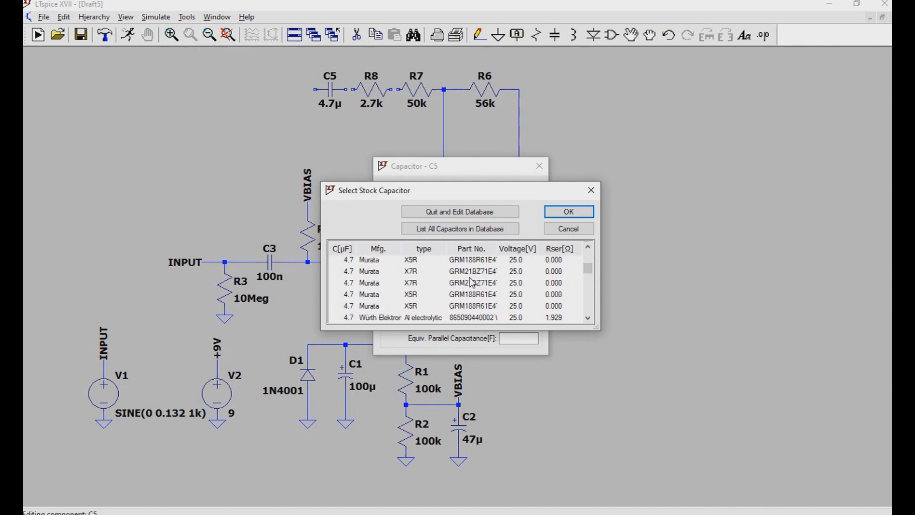
{"action": "scroll", "coordinate": [472, 282], "scroll_direction": "down", "scroll_amount": 3}
{"action": "left_click", "coordinate": [383, 306]}
{"action": "double_click", "coordinate": [383, 307]}
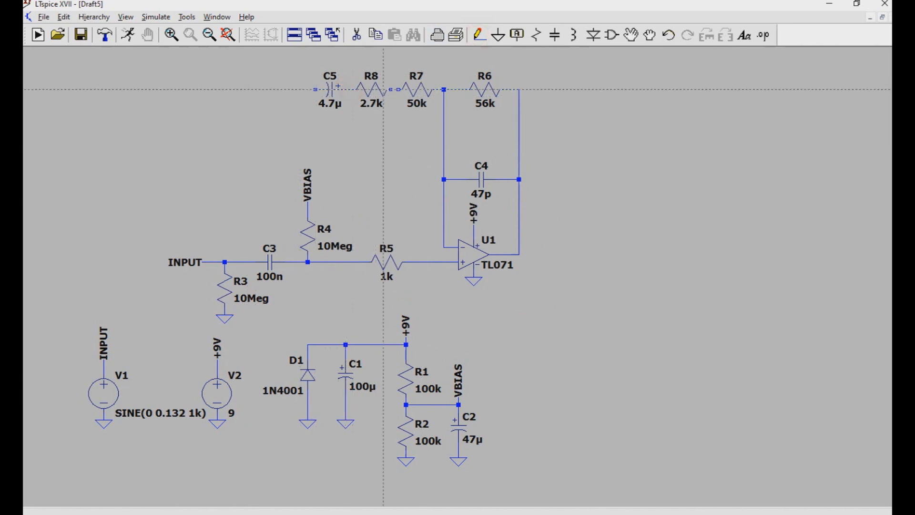
{"action": "left_click", "coordinate": [497, 34]}
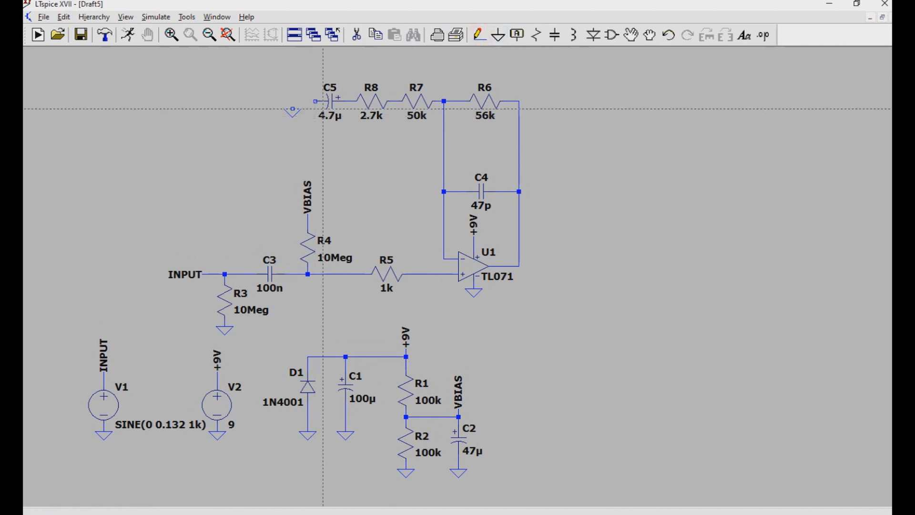
{"action": "left_click", "coordinate": [316, 101]}
- Place a horizontal 470n capacitor to the right of U1 and wire its left terminal to the op-amp output
{"action": "left_click", "coordinate": [555, 34]}
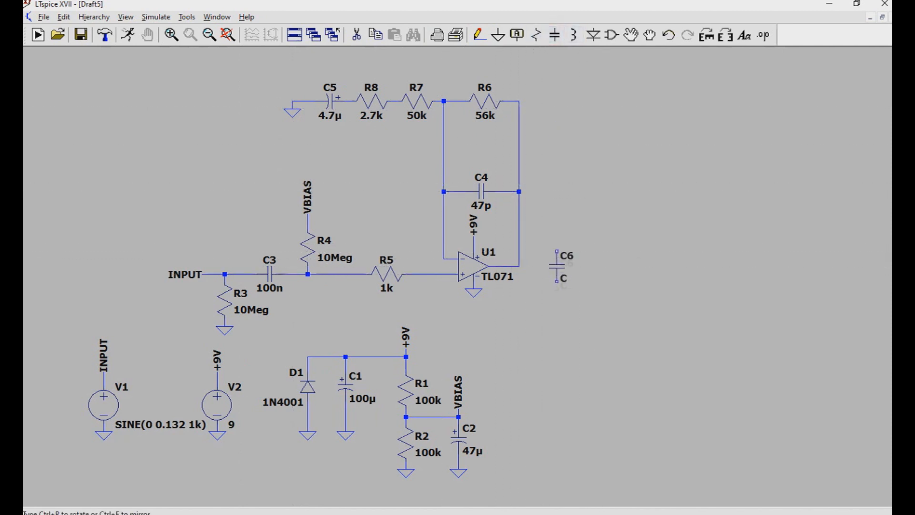
{"action": "key", "text": "ctrl+r"}
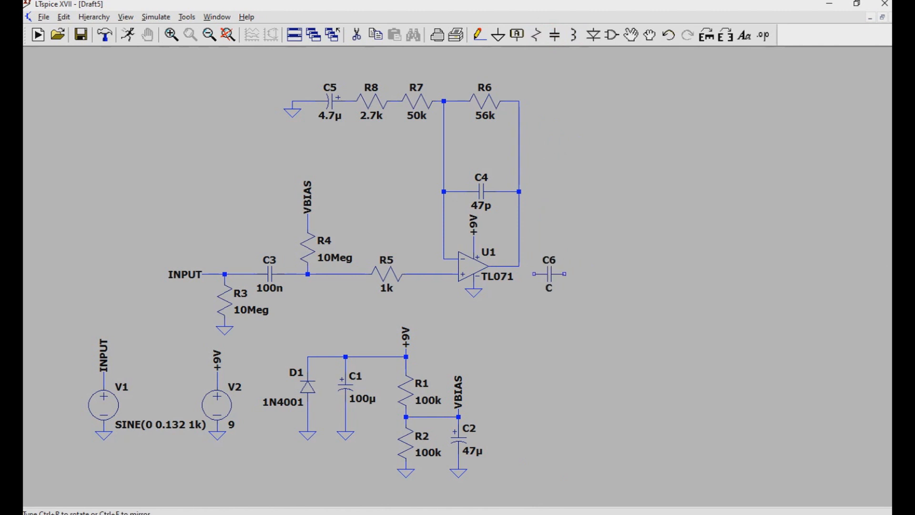
{"action": "left_click", "coordinate": [548, 266]}
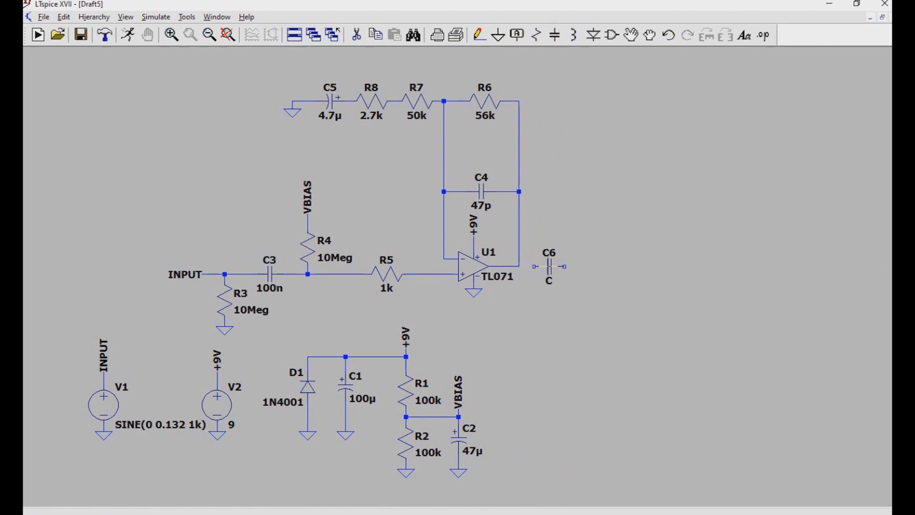
{"action": "right_click", "coordinate": [548, 266]}
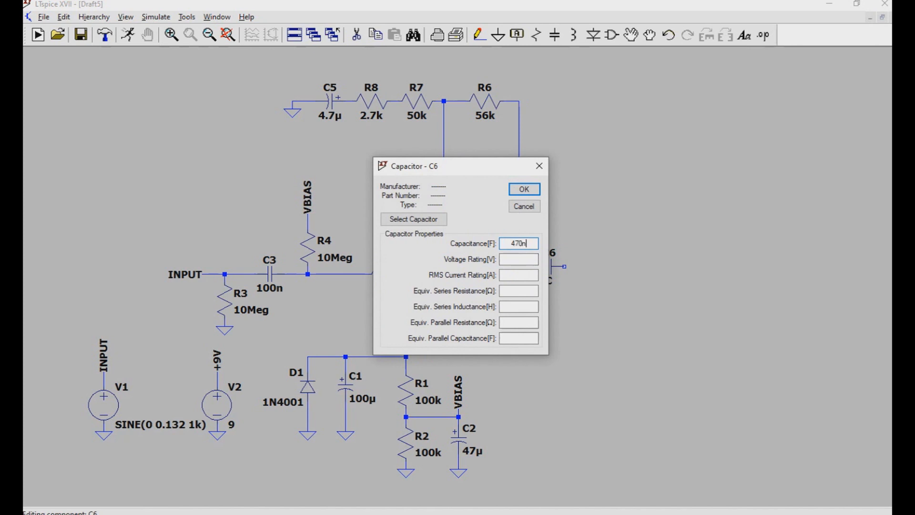
{"action": "key", "text": "Return"}
{"action": "left_click", "coordinate": [519, 266]}
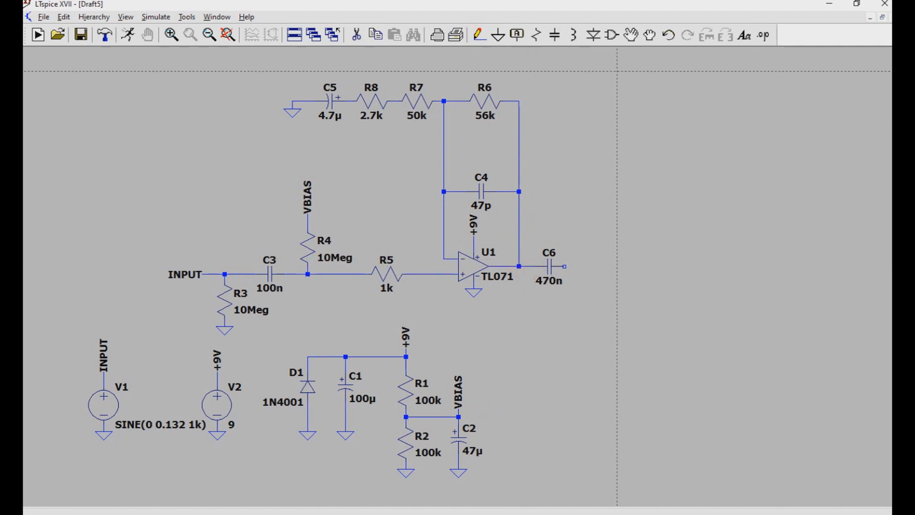
- Place a horizontal 470 ohm resistor to the right of C6 and wire the two components in series
{"action": "left_click", "coordinate": [536, 34]}
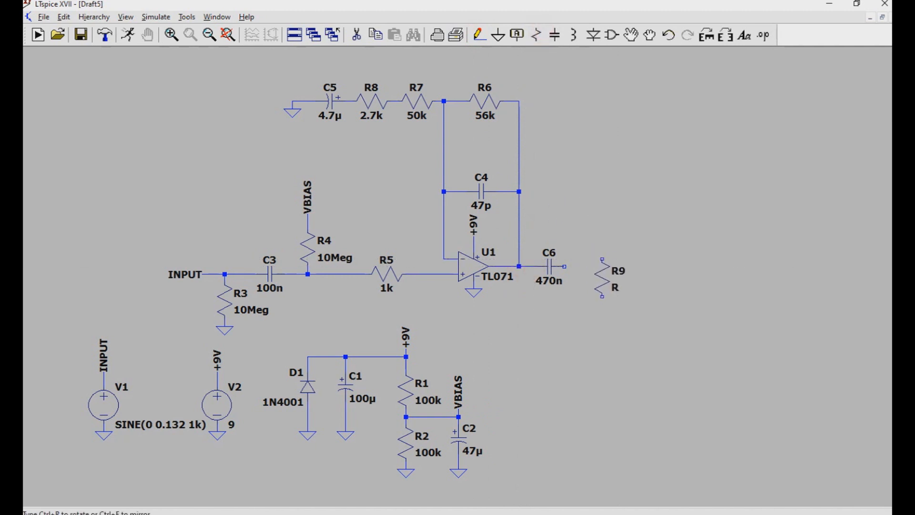
{"action": "key", "text": "ctrl+r"}
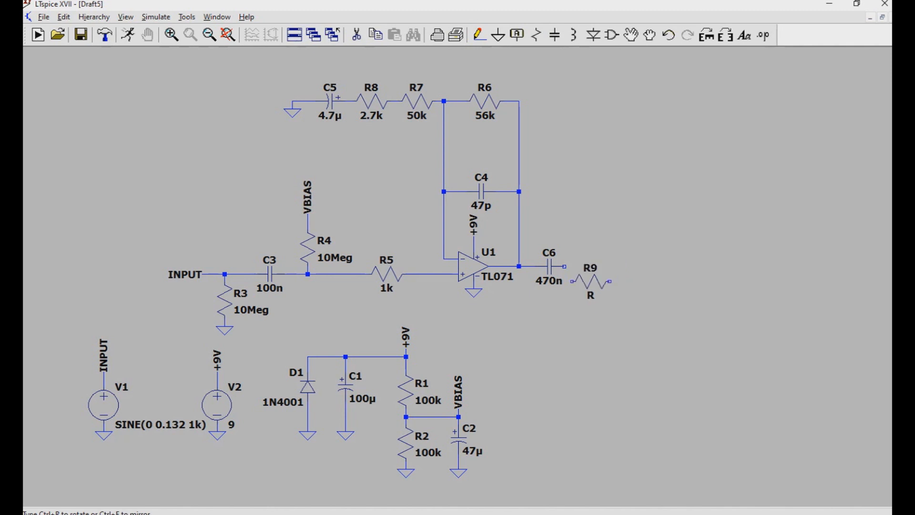
{"action": "left_click", "coordinate": [598, 266]}
{"action": "key", "text": "Escape"}
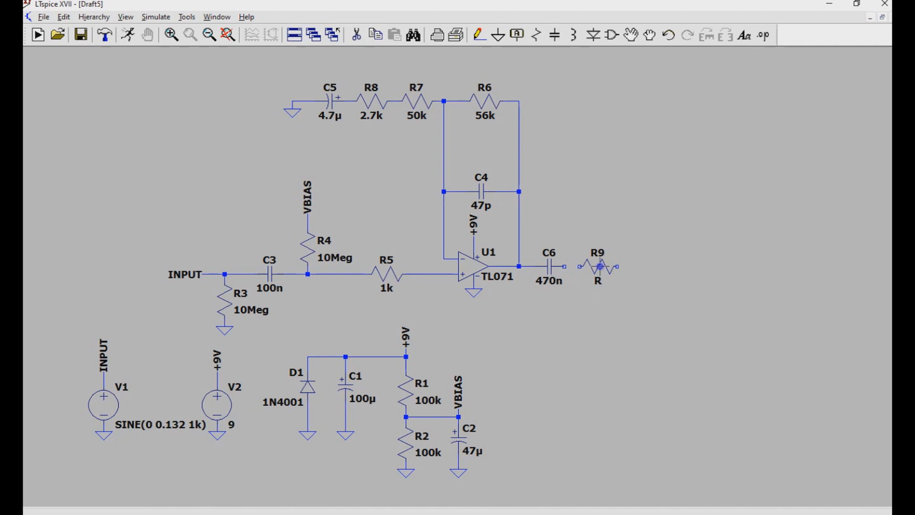
{"action": "right_click", "coordinate": [599, 267]}
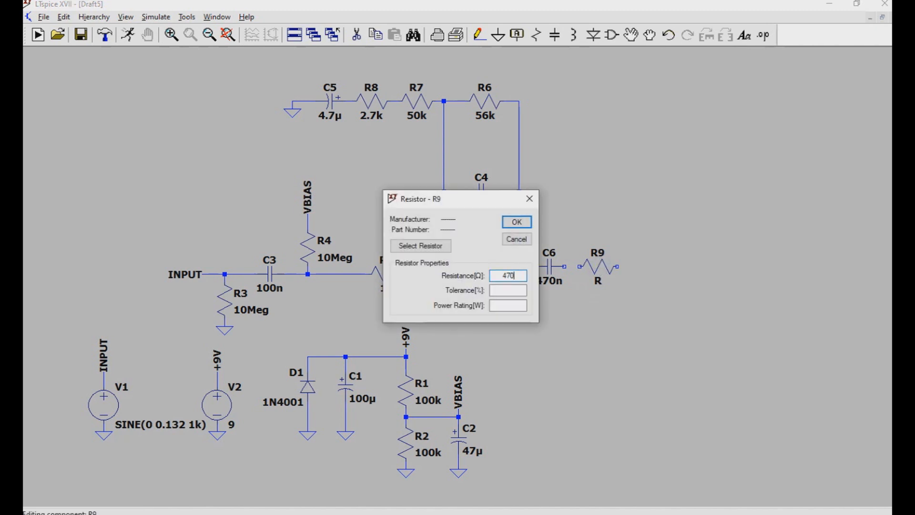
{"action": "key", "text": "Return"}
{"action": "left_click", "coordinate": [475, 39]}
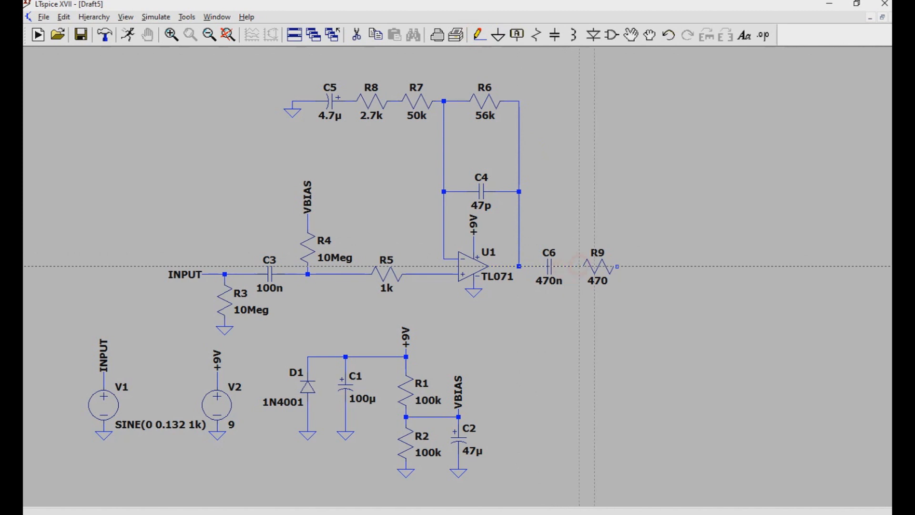
{"action": "key", "text": "Escape"}
- Place a vertical resistor below and to the right of R9 and set its resistance to 10k
{"action": "left_click", "coordinate": [534, 39]}
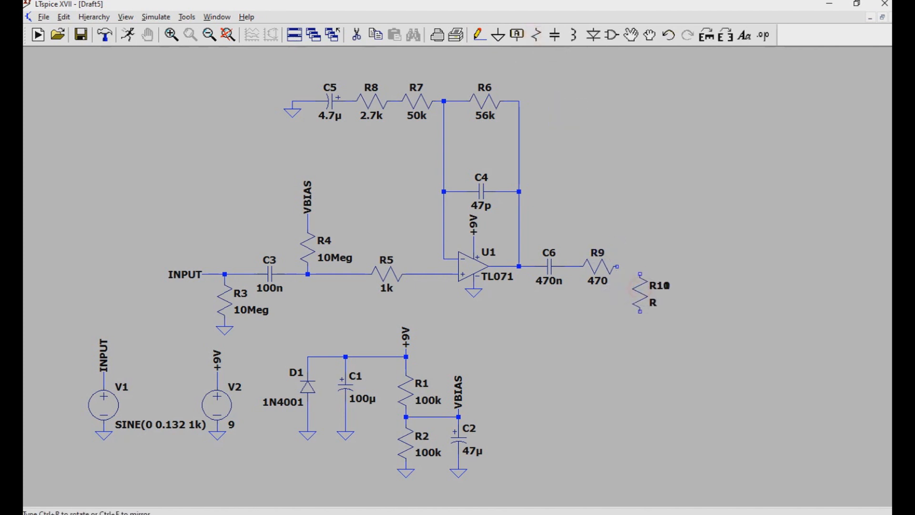
{"action": "left_click", "coordinate": [637, 290]}
{"action": "key", "text": "Escape"}
{"action": "right_click", "coordinate": [640, 291]}
{"action": "type", "text": "10k"}
{"action": "key", "text": "Return"}
- Ground the lower end of R10 and wire its upper end to R9, extending the wire to the right as an output stub
{"action": "left_click", "coordinate": [498, 34]}
{"action": "left_click", "coordinate": [639, 318]}
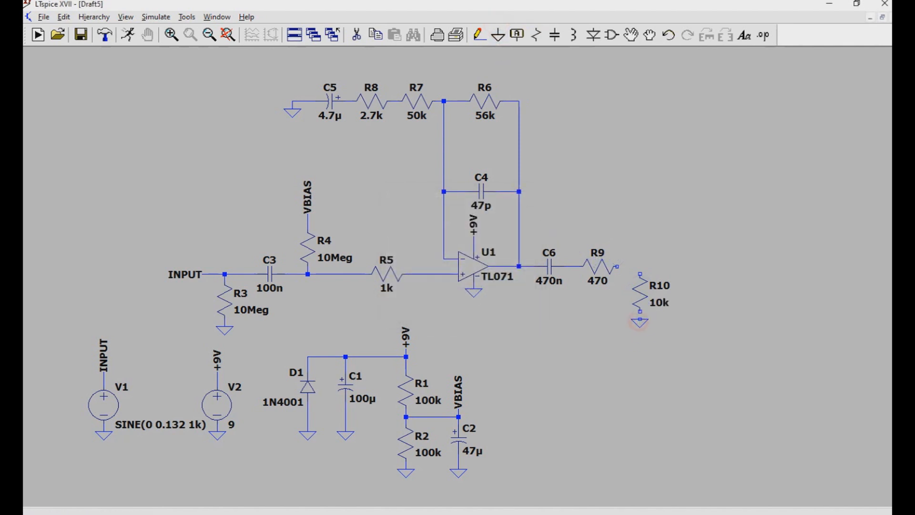
{"action": "key", "text": "Escape"}
{"action": "left_click", "coordinate": [479, 34]}
{"action": "left_click", "coordinate": [640, 274]}
{"action": "left_click", "coordinate": [639, 266]}
{"action": "key", "text": "Escape"}
- Label the right end of the wire beyond R9 and R10 with the net name OUTPUT
{"action": "key", "text": "F4"}
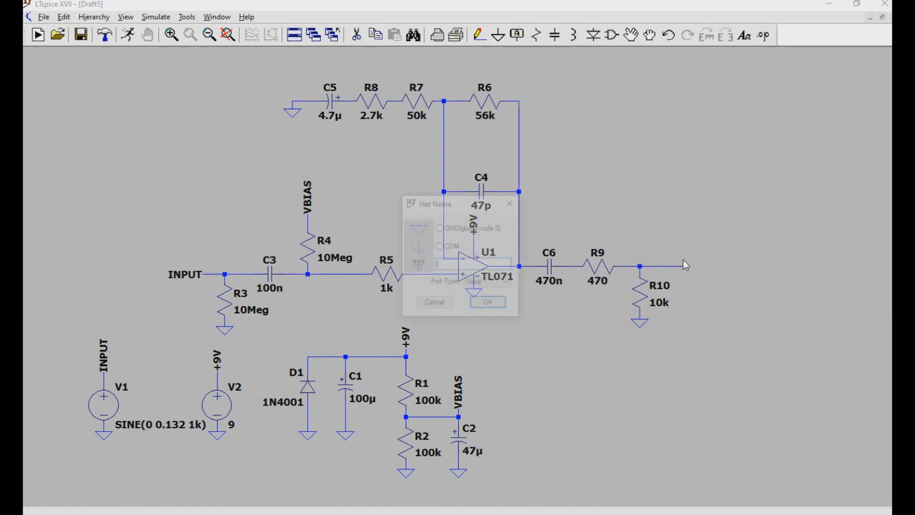
{"action": "type", "text": "OUTPUT"}
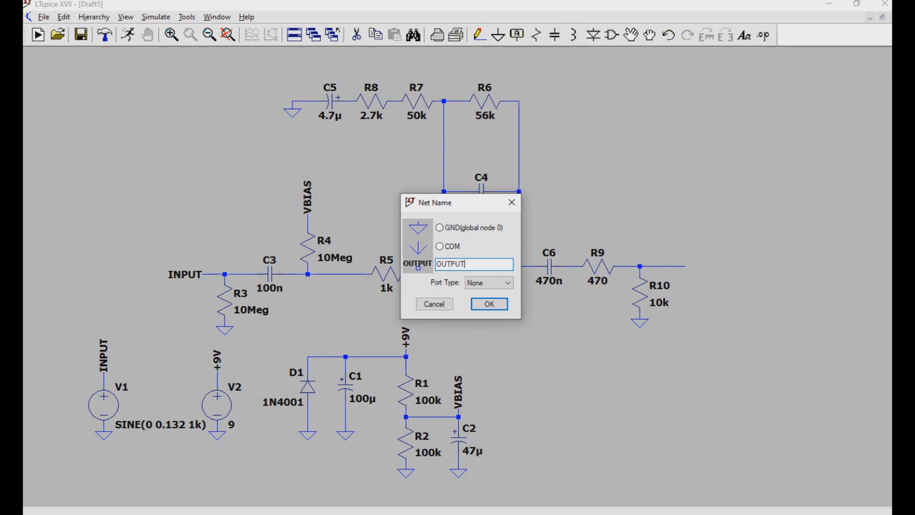
{"action": "key", "text": "Return"}
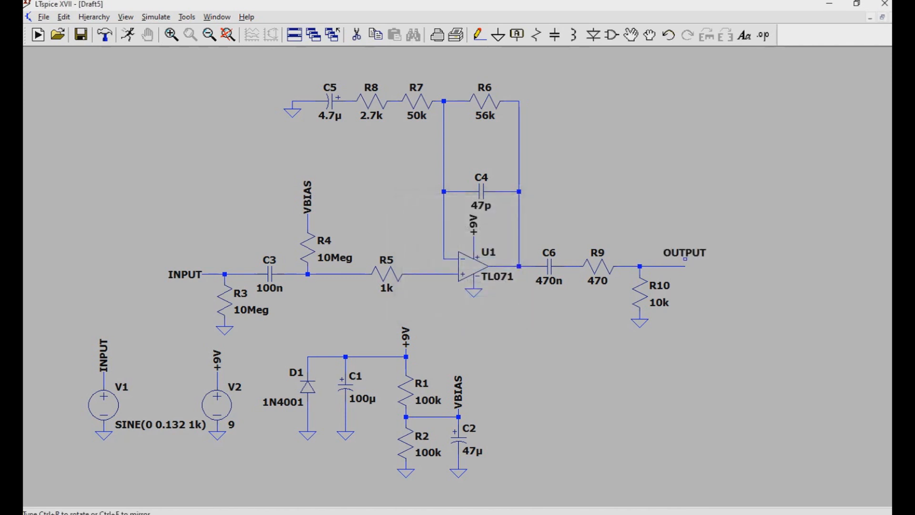
{"action": "left_click", "coordinate": [685, 265]}
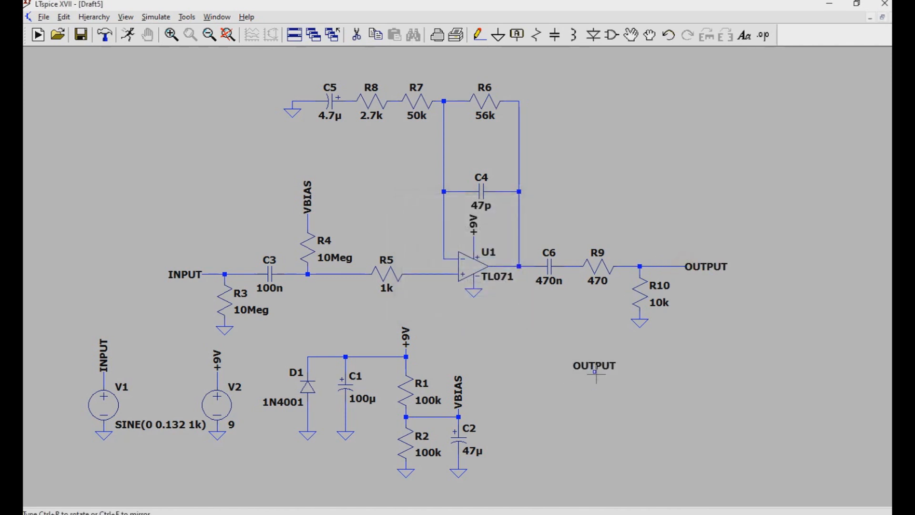
{"action": "key", "text": "Escape"}
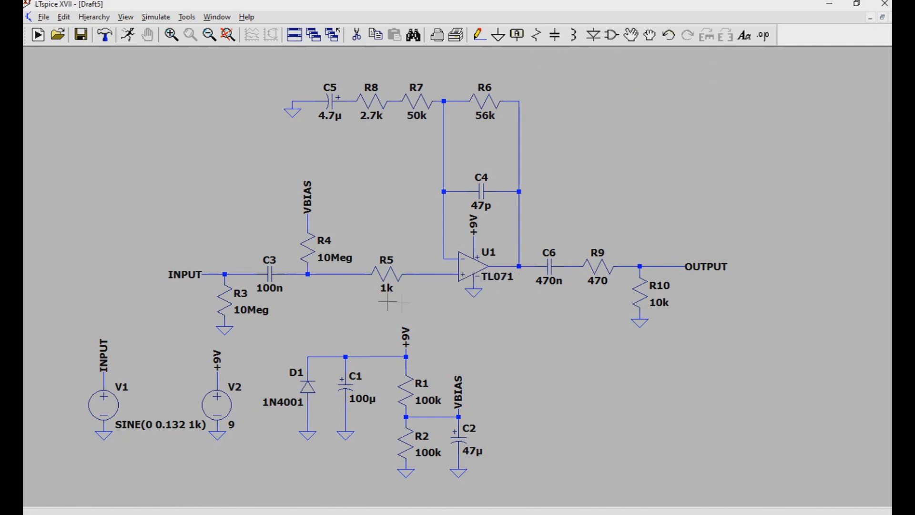
- Define a transient simulation with a stop time of 10ms and place its directive below the V1 source
{"action": "left_click", "coordinate": [157, 18]}
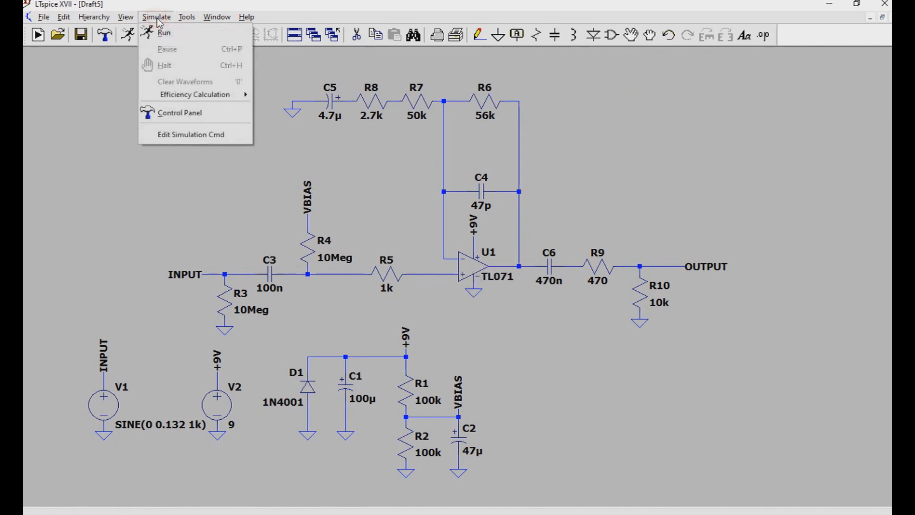
{"action": "left_click", "coordinate": [175, 137]}
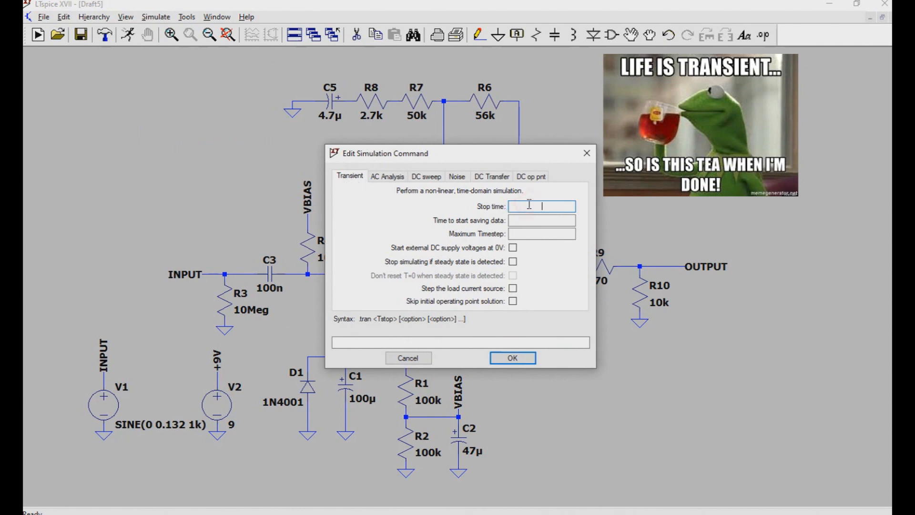
{"action": "type", "text": "10ms"}
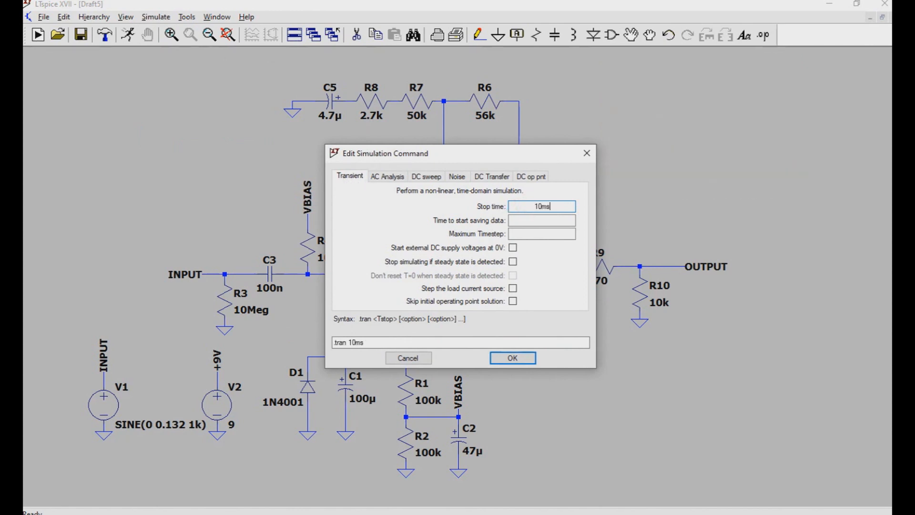
{"action": "left_click", "coordinate": [511, 358]}
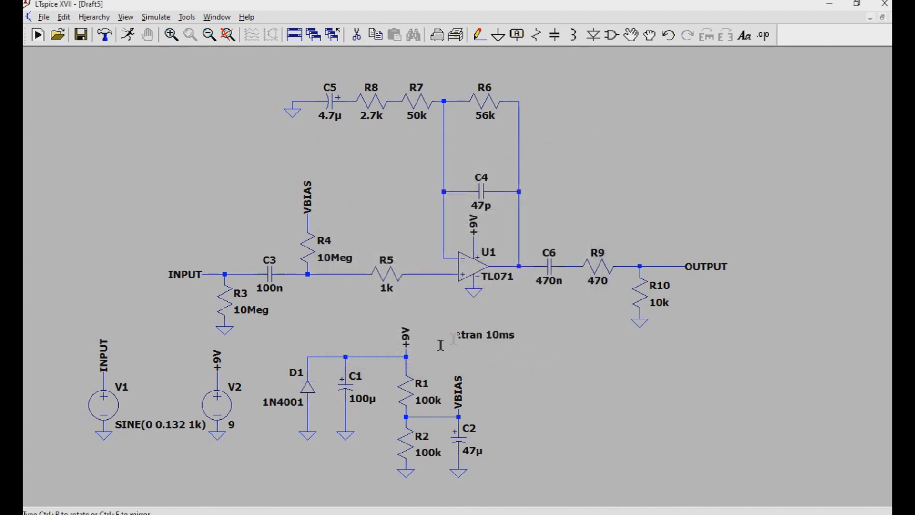
{"action": "left_click", "coordinate": [134, 431]}
- Run the transient simulation of the completed amplifier schematic
{"action": "left_click", "coordinate": [125, 18]}
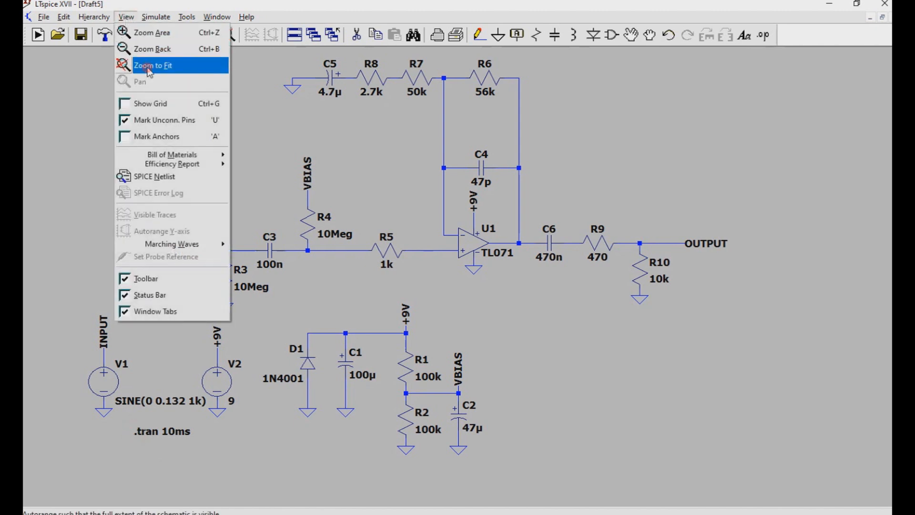
{"action": "left_click", "coordinate": [149, 72]}
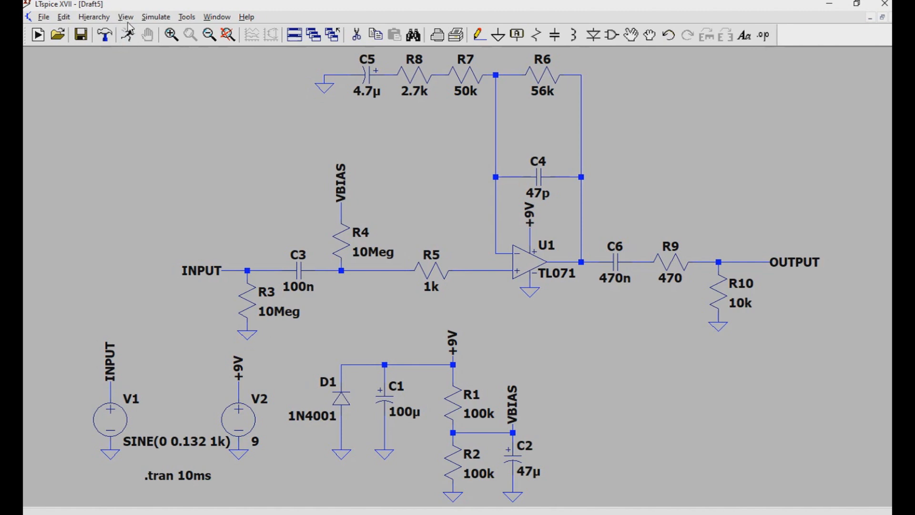
{"action": "left_click", "coordinate": [158, 19]}
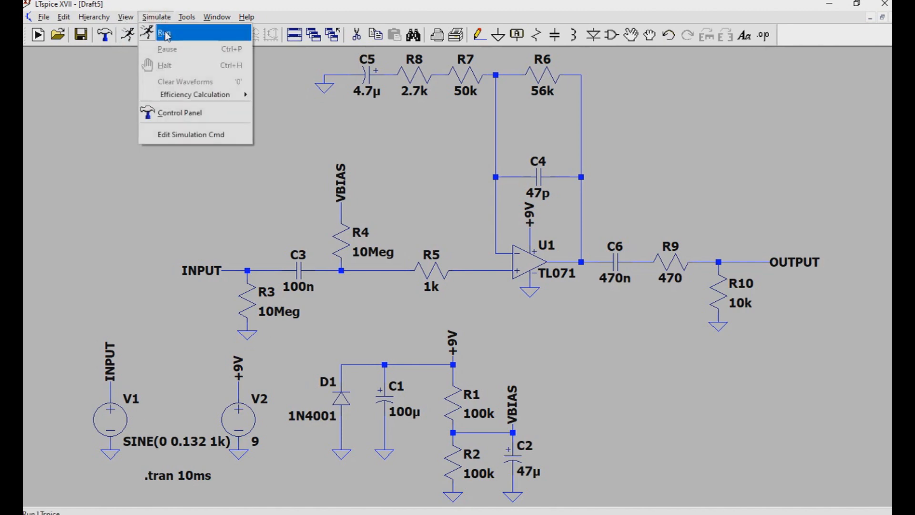
{"action": "left_click", "coordinate": [167, 37]}
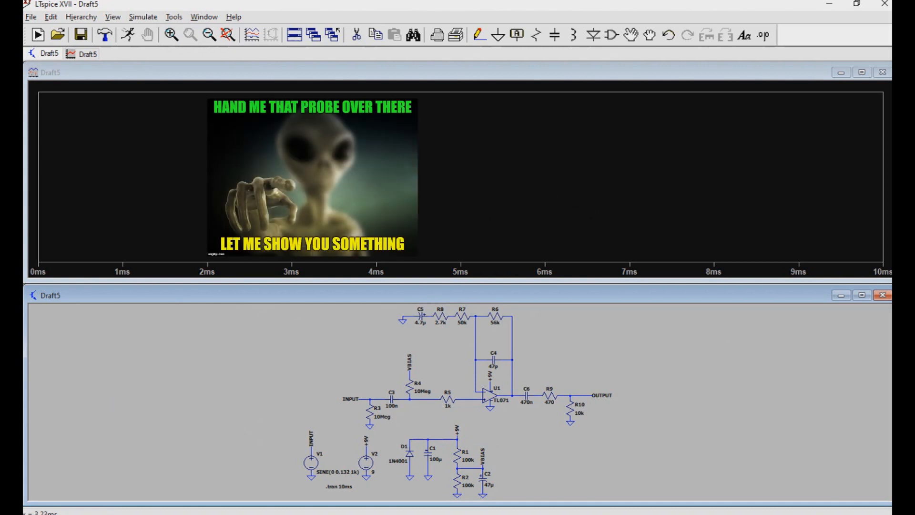
- Plot the +9V supply and VBIAS node voltages, ending with the +9V trace displayed alone
{"action": "left_click", "coordinate": [422, 437]}
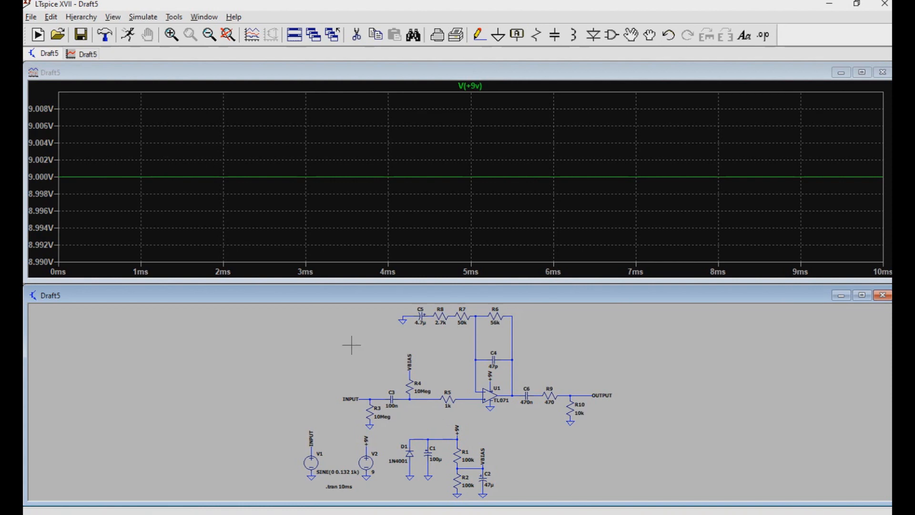
{"action": "left_click", "coordinate": [476, 467]}
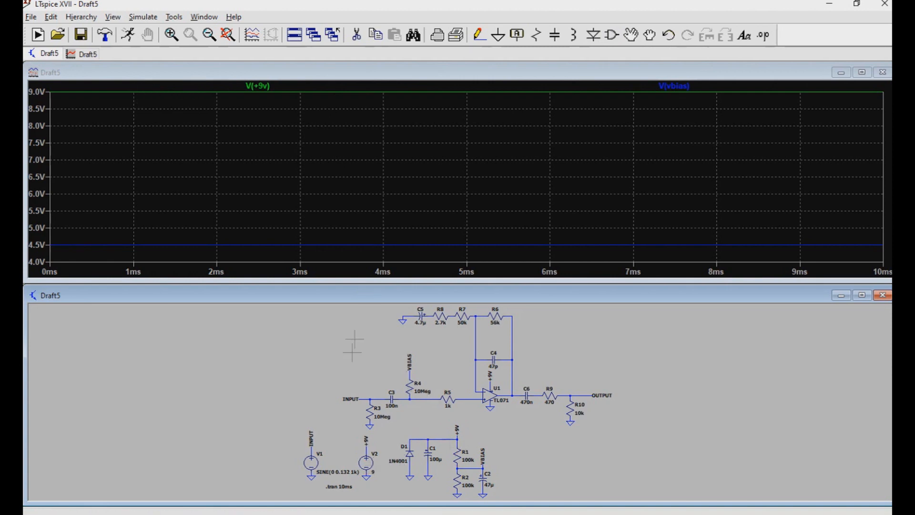
{"action": "left_click", "coordinate": [420, 437]}
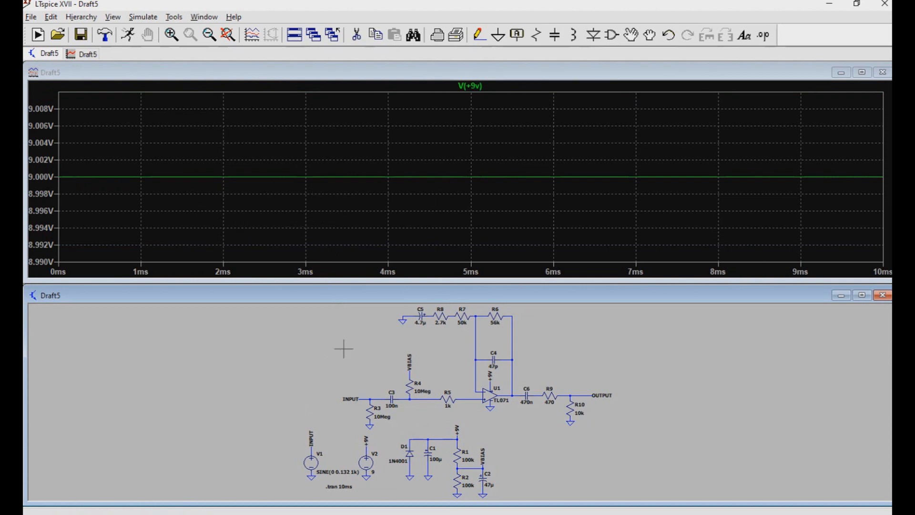
- Plot the INPUT node voltage on its own without the supply trace, and add the OUTPUT voltage beside it
{"action": "left_click", "coordinate": [366, 398]}
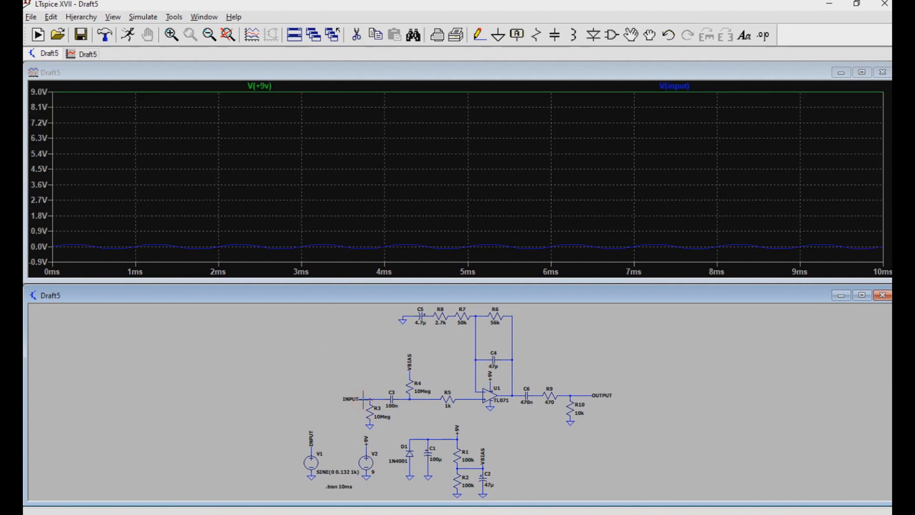
{"action": "left_click", "coordinate": [366, 398]}
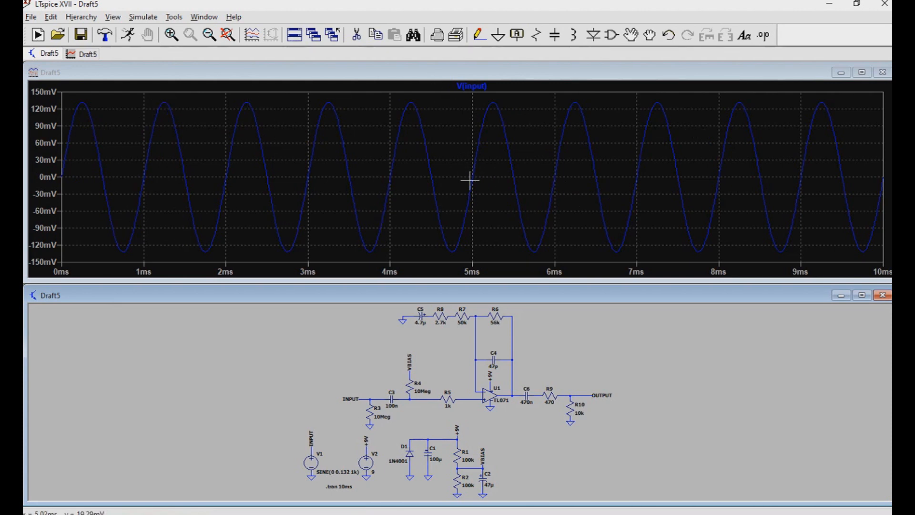
{"action": "left_click", "coordinate": [583, 394]}
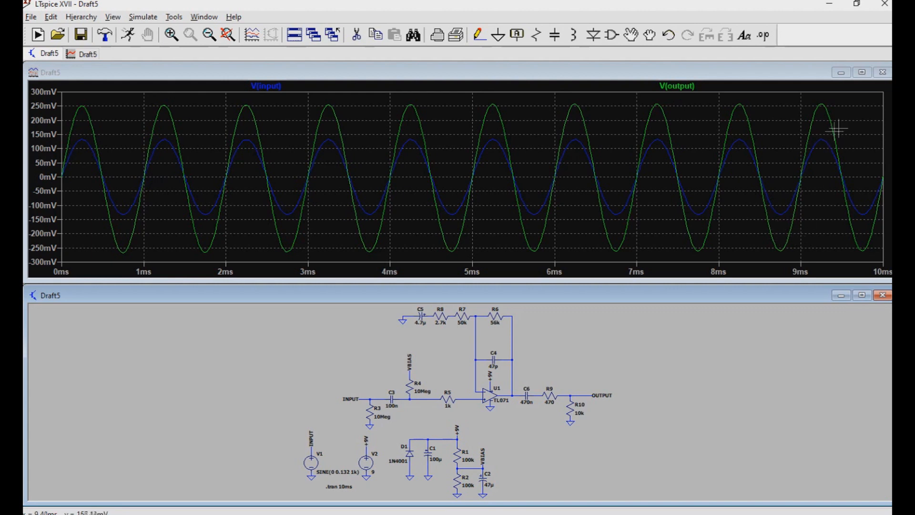
- Set resistor R7 to 10k and rerun the transient simulation
{"action": "right_click", "coordinate": [465, 313]}
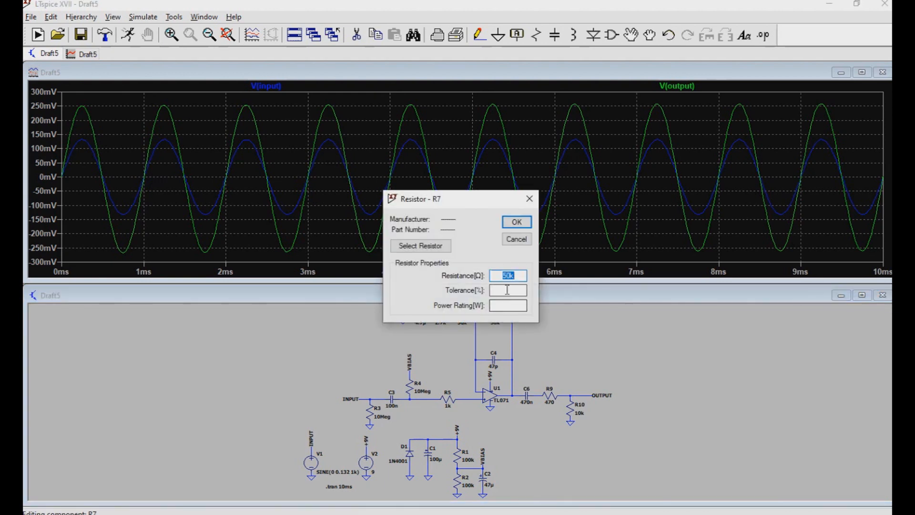
{"action": "type", "text": "1"}
{"action": "key", "text": "Return"}
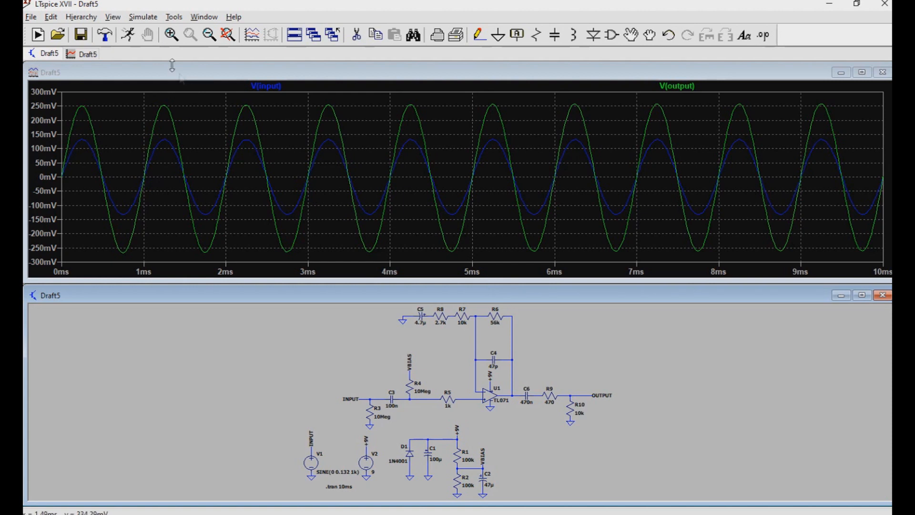
{"action": "left_click", "coordinate": [143, 19]}
{"action": "left_click", "coordinate": [136, 29]}
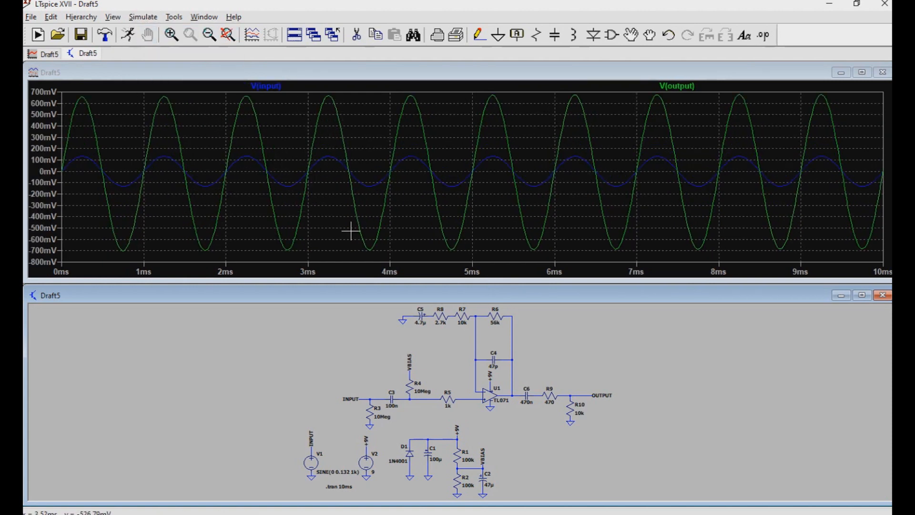
- Set resistor R7 to 250k and run the transient simulation again
{"action": "right_click", "coordinate": [461, 312]}
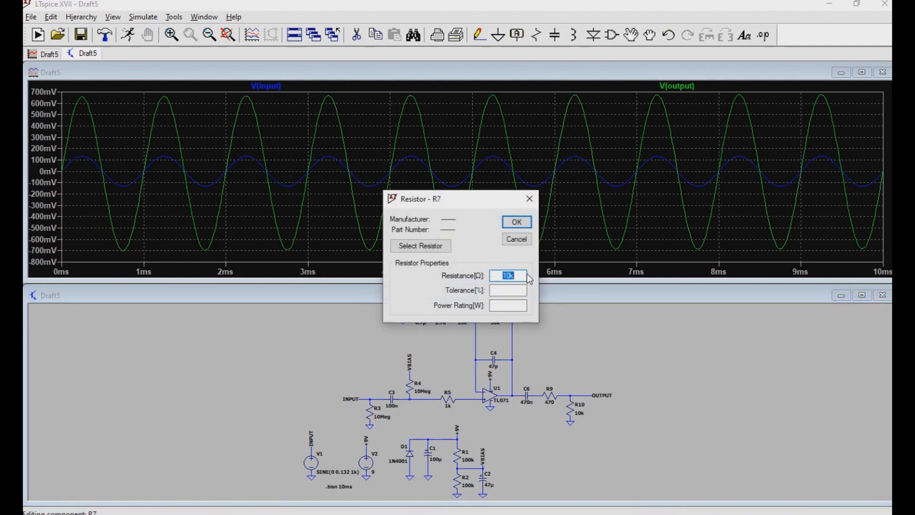
{"action": "type", "text": "k"}
{"action": "key", "text": "Return"}
{"action": "left_click", "coordinate": [143, 17]}
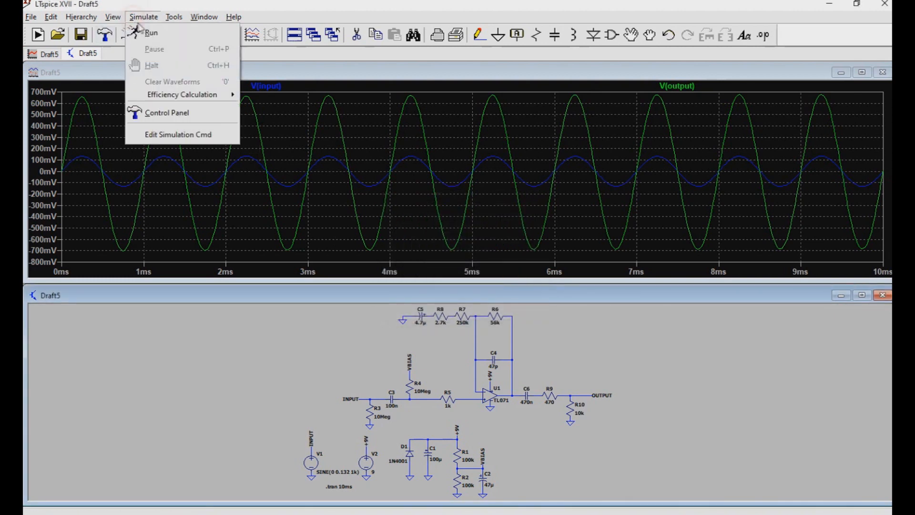
{"action": "left_click", "coordinate": [135, 30]}
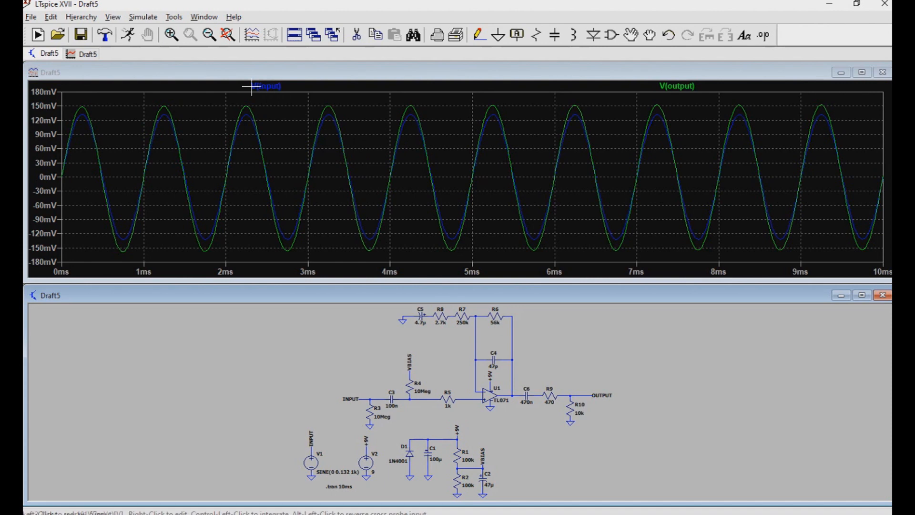
- Attach a cursor to the V(input) trace, move it to the peak near 4.25 ms and bring its readout fully into view
{"action": "left_click", "coordinate": [276, 88]}
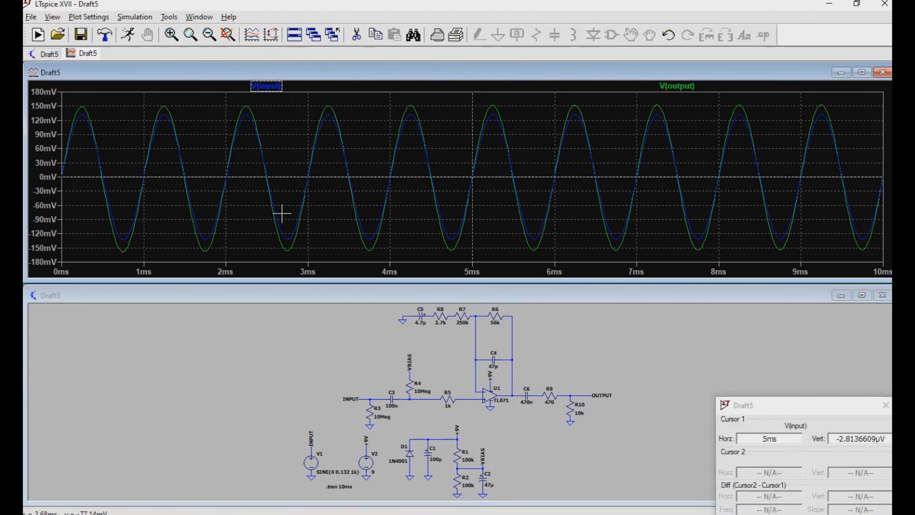
{"action": "key", "text": "Left"}
{"action": "key", "text": "Left"}
{"action": "key", "text": "Left"}
{"action": "key", "text": "Left"}
{"action": "key", "text": "Left"}
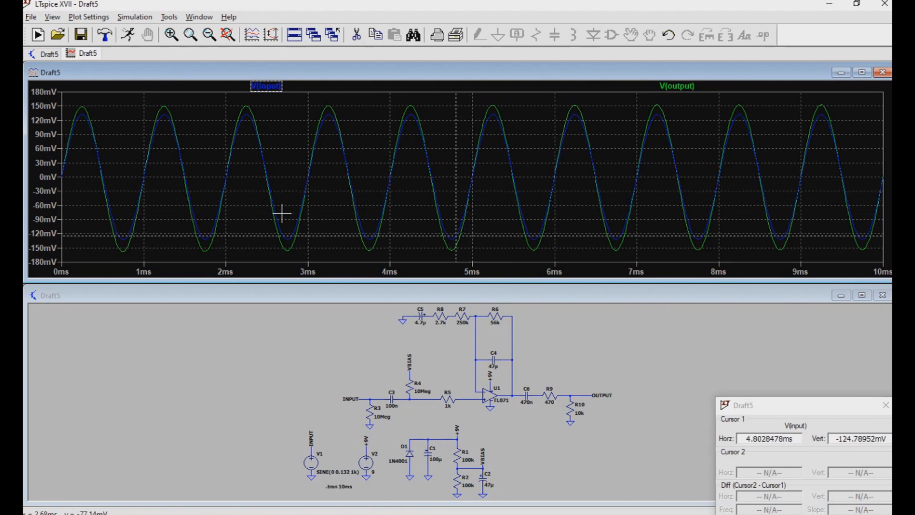
{"action": "key", "text": "Left"}
{"action": "key", "text": "Left"}
{"action": "key", "text": "Left"}
{"action": "key", "text": "Left"}
{"action": "key", "text": "Left"}
{"action": "key", "text": "Left"}
{"action": "key", "text": "Left"}
{"action": "key", "text": "Left"}
{"action": "key", "text": "Left"}
{"action": "key", "text": "Left"}
{"action": "key", "text": "Left"}
{"action": "key", "text": "Left"}
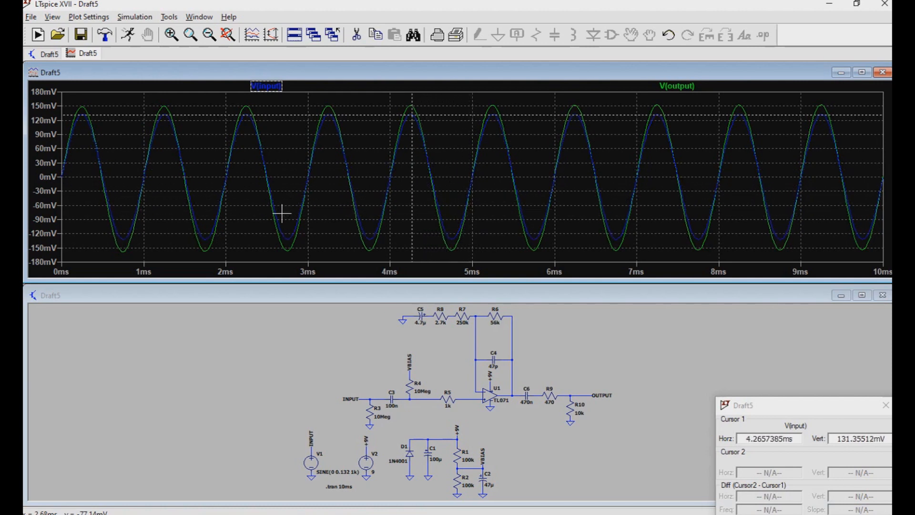
{"action": "key", "text": "Right"}
{"action": "left_click_drag", "start_coordinate": [743, 405], "coordinate": [654, 307]}
{"action": "left_click", "coordinate": [695, 339]}
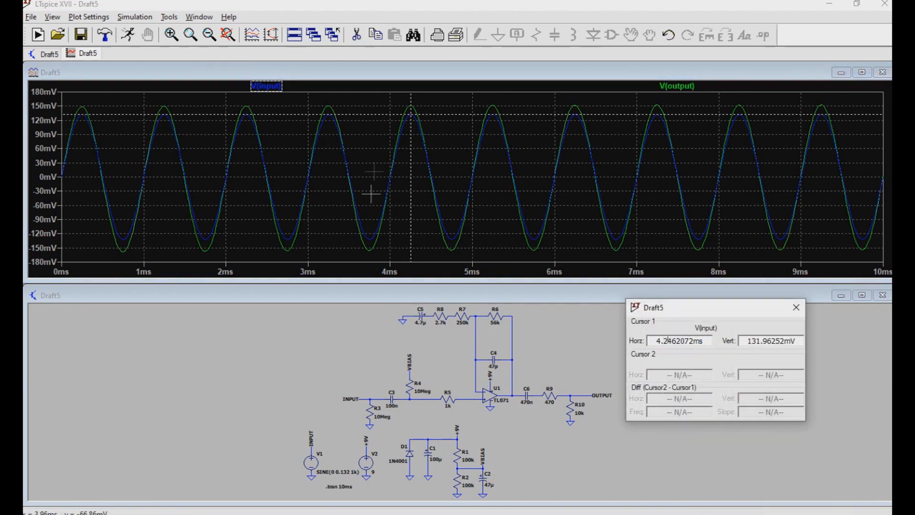
{"action": "left_click", "coordinate": [273, 87]}
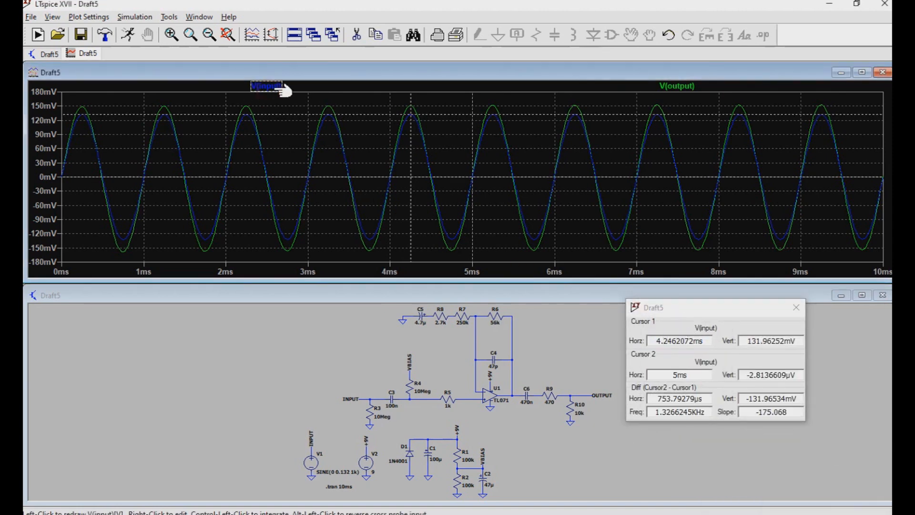
{"action": "key", "text": "Right"}
{"action": "key", "text": "Right"}
{"action": "key", "text": "Right"}
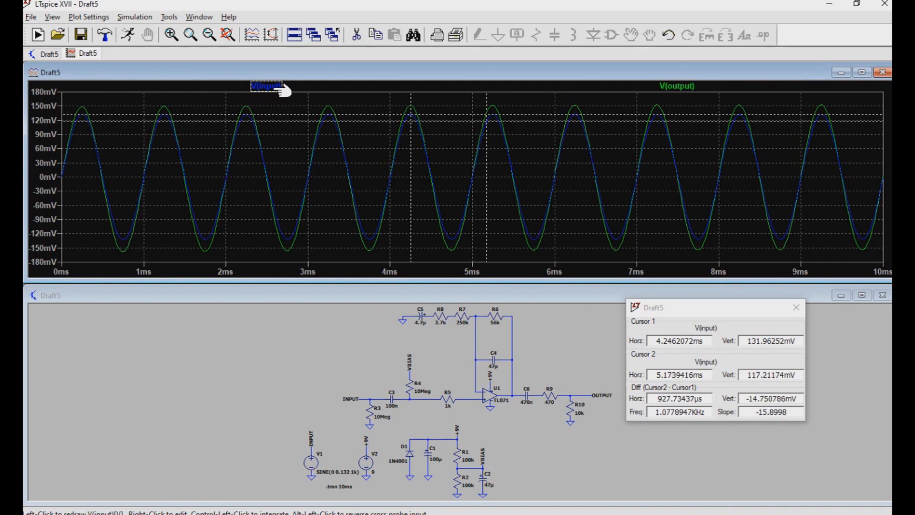
{"action": "left_click", "coordinate": [796, 307]}
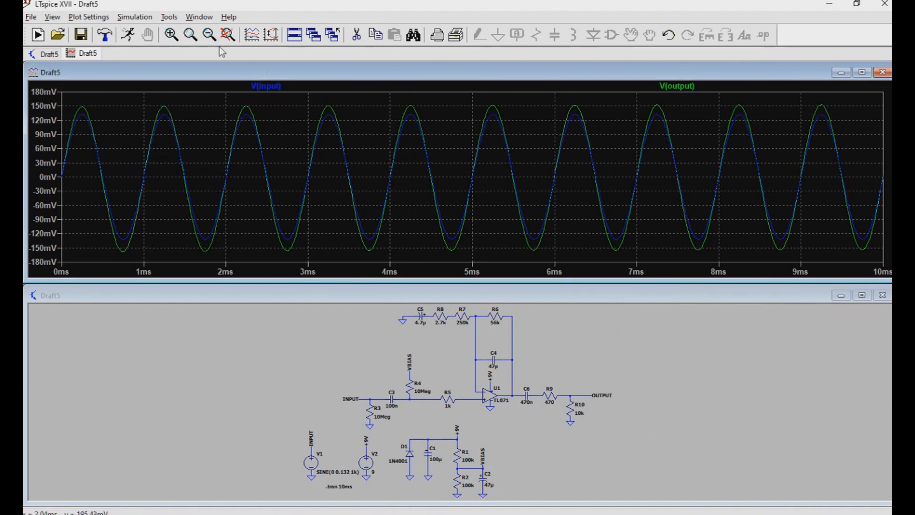
- Measure the V(input) amplitude with a cursor at the peak near 5.25 ms, and close the readout
{"action": "left_click", "coordinate": [278, 86]}
{"action": "key", "text": "Right"}
{"action": "key", "text": "Right"}
{"action": "key", "text": "Right"}
{"action": "key", "text": "Right"}
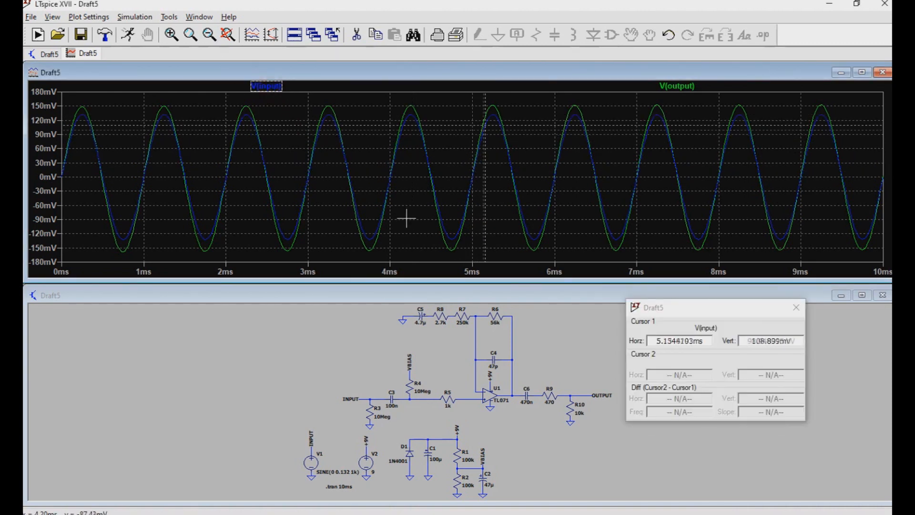
{"action": "key", "text": "Right"}
{"action": "key", "text": "Right"}
{"action": "key", "text": "Right"}
{"action": "key", "text": "Right"}
{"action": "key", "text": "Right"}
{"action": "key", "text": "Right"}
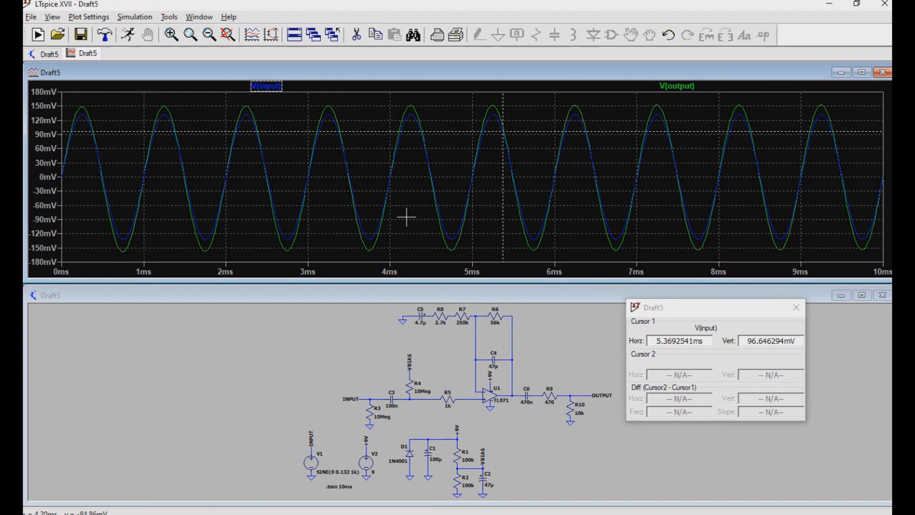
{"action": "key", "text": "Left"}
{"action": "key", "text": "Left"}
{"action": "key", "text": "Left"}
{"action": "key", "text": "Left"}
{"action": "key", "text": "Left"}
{"action": "key", "text": "Left"}
{"action": "key", "text": "Left"}
{"action": "key", "text": "Left"}
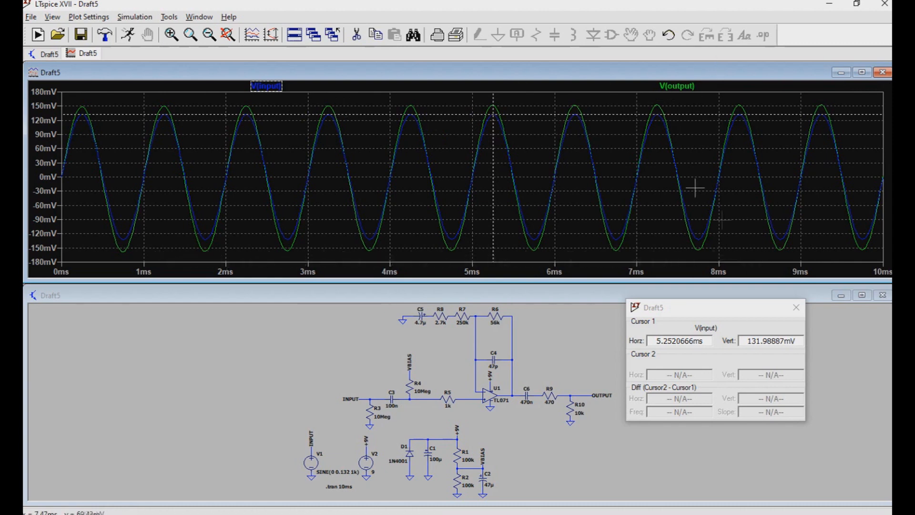
{"action": "left_click", "coordinate": [794, 307]}
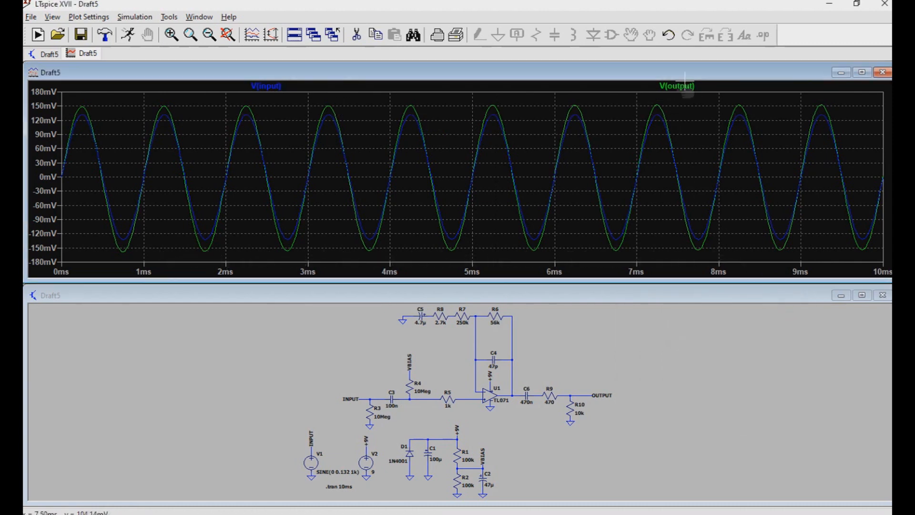
- Measure the V(output) amplitude with a cursor at the peak near 5.25 ms, and close the readout
{"action": "left_click", "coordinate": [684, 88]}
{"action": "key", "text": "Right"}
{"action": "key", "text": "Right"}
{"action": "key", "text": "Right"}
{"action": "key", "text": "Right"}
{"action": "key", "text": "Right"}
{"action": "key", "text": "Right"}
{"action": "key", "text": "Right"}
{"action": "key", "text": "Right"}
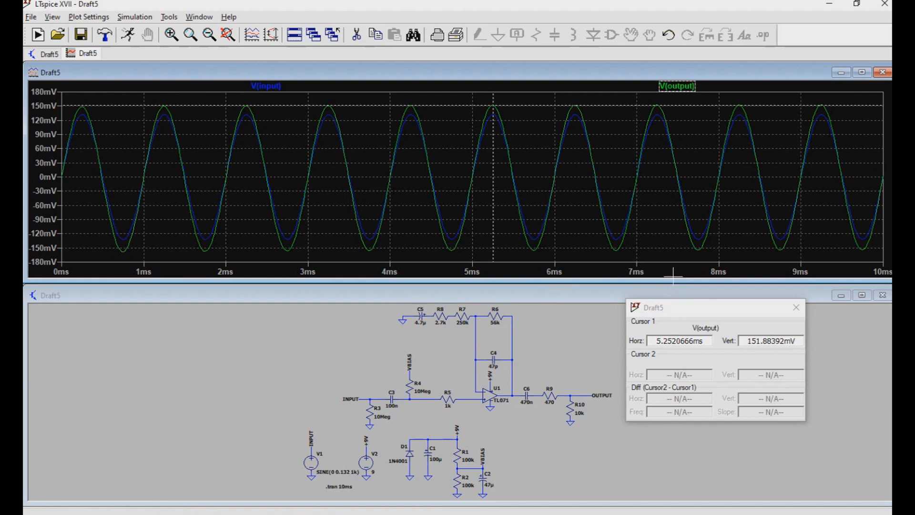
{"action": "left_click", "coordinate": [796, 306]}
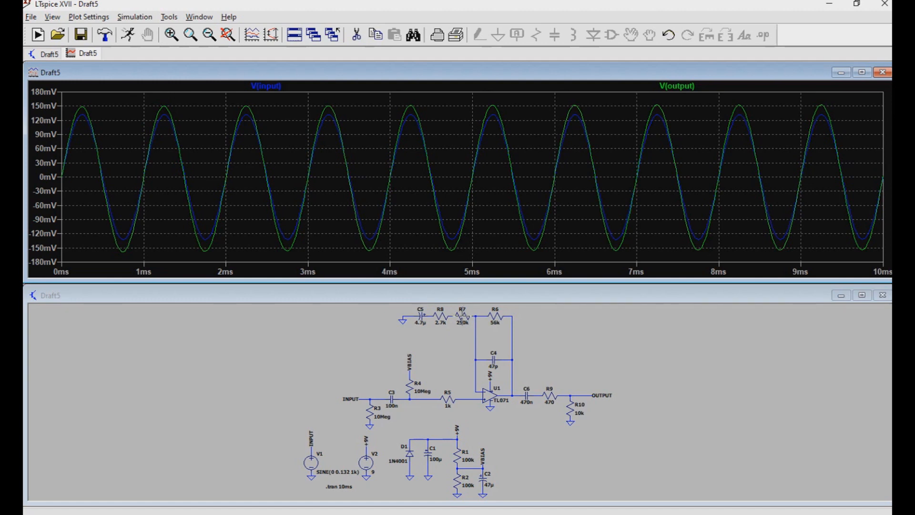
- Replace the resistance of R7 with the parameter {pot1}
{"action": "right_click", "coordinate": [462, 316]}
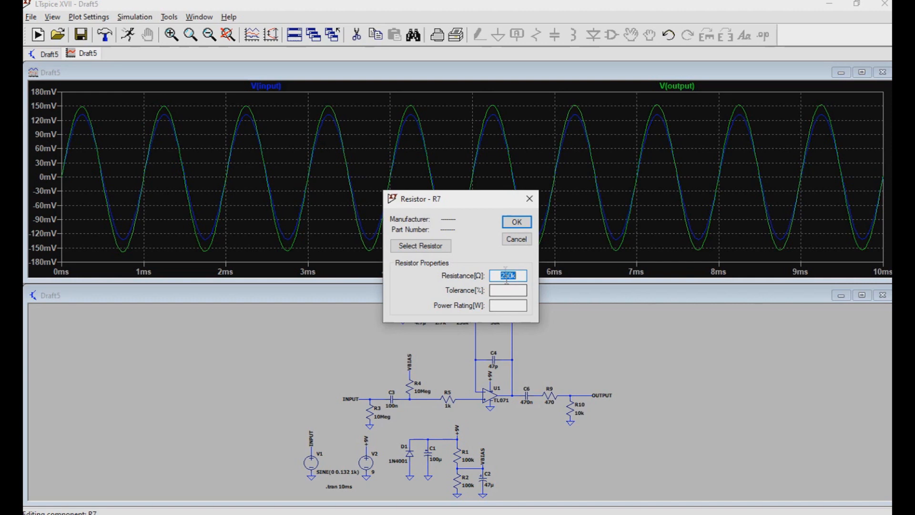
{"action": "type", "text": "0"}
{"action": "type", "text": "pot1"}
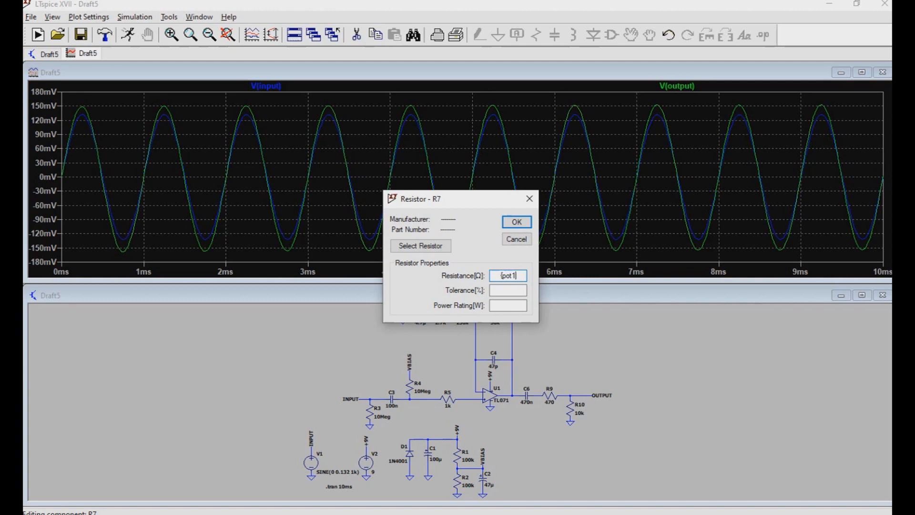
{"action": "type", "text": "}}"}
{"action": "left_click", "coordinate": [516, 222]}
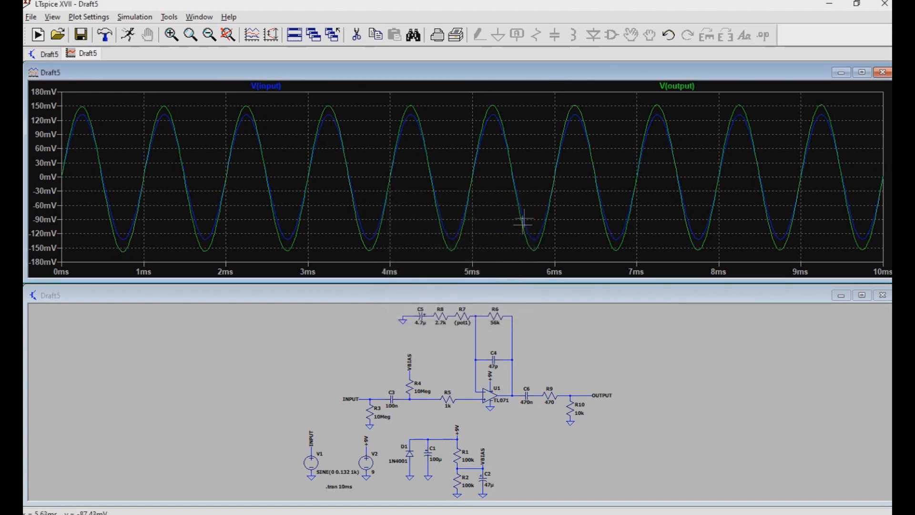
- Close the waveform window and maximize the schematic
{"action": "left_click", "coordinate": [662, 351]}
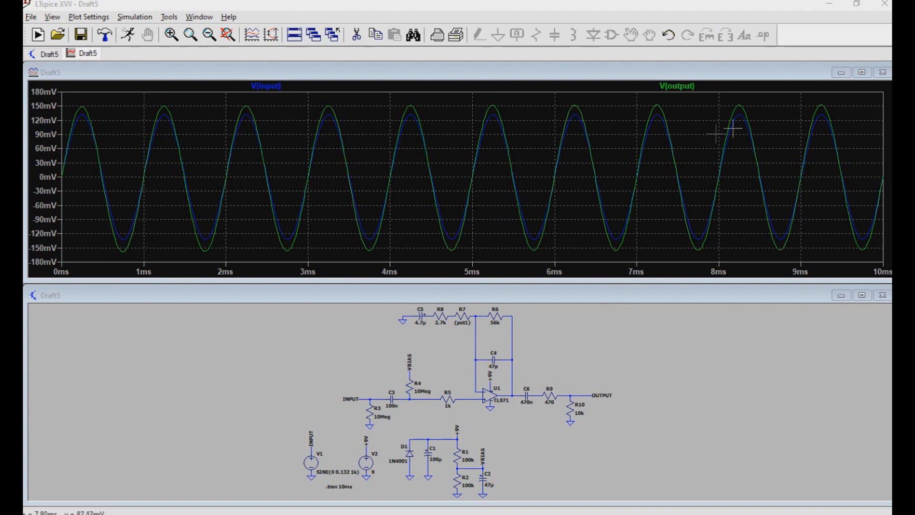
{"action": "left_click", "coordinate": [883, 72]}
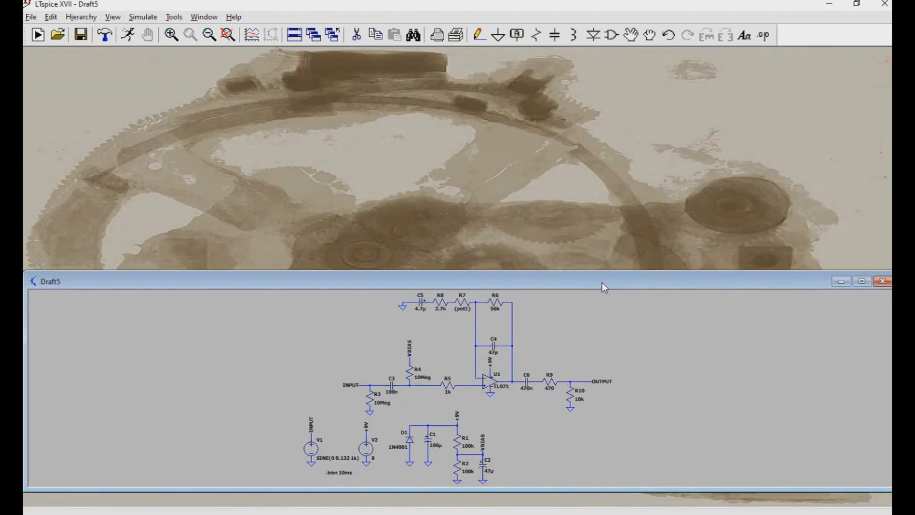
{"action": "left_click", "coordinate": [861, 282]}
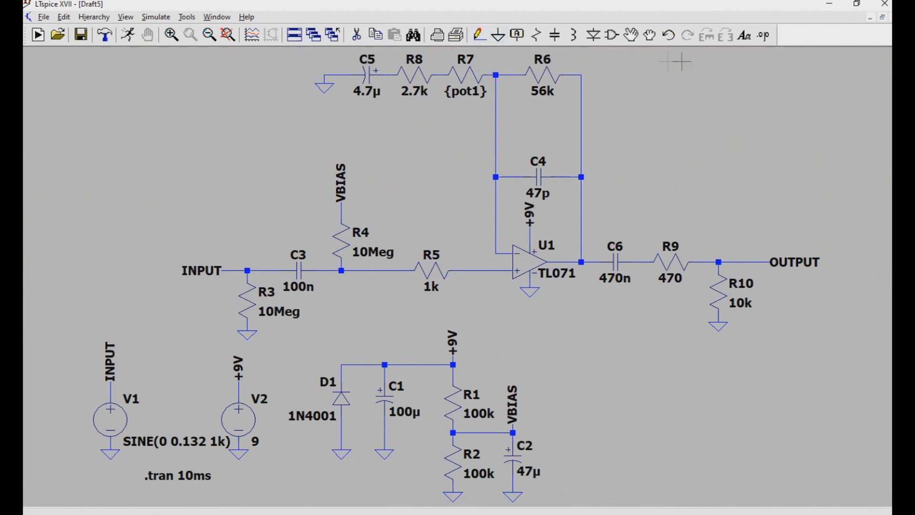
- Add the SPICE directive ".step param pot1 1 500k 10k" to the schematic, placing it beneath C5, R8 and R7
{"action": "left_click", "coordinate": [763, 41]}
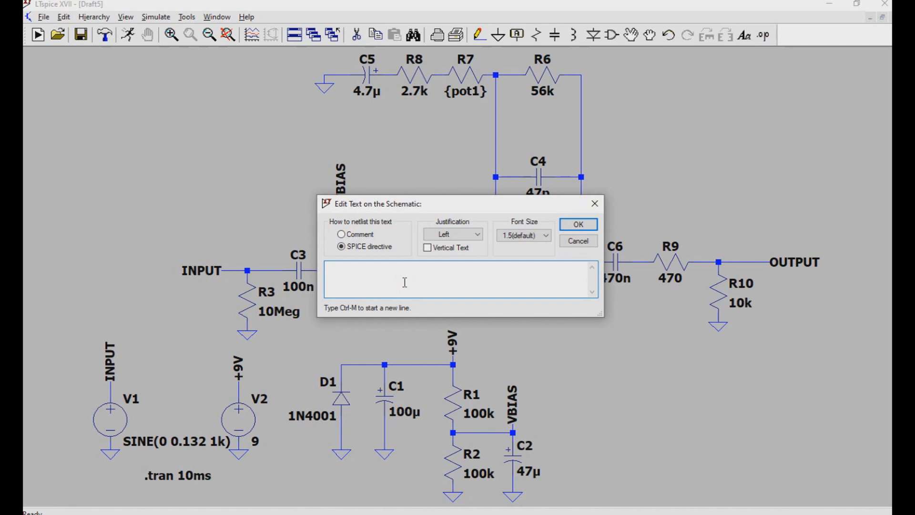
{"action": "type", "text": ".step param pot1 1 500k 1k"}
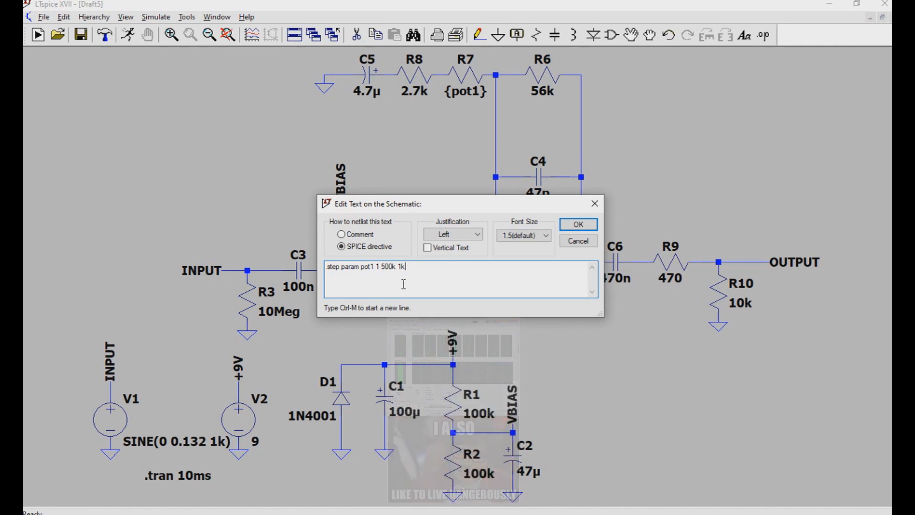
{"action": "type", "text": "0"}
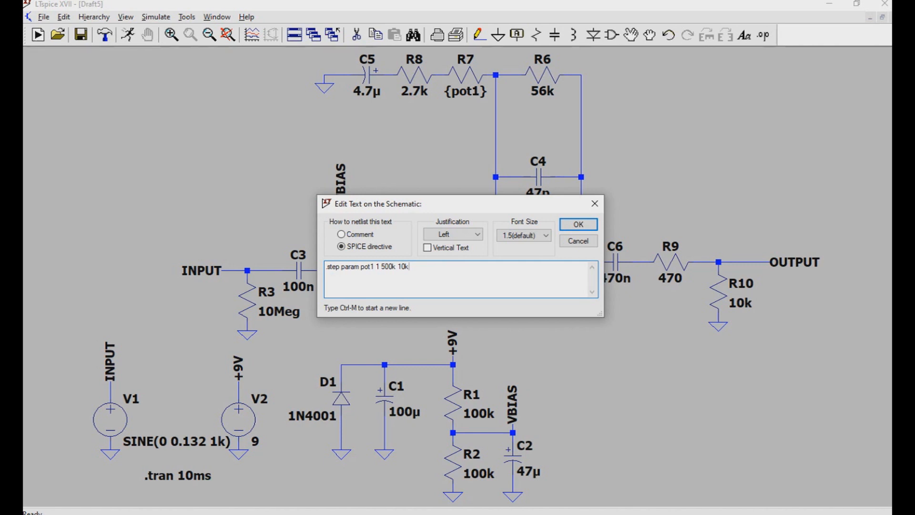
{"action": "left_click", "coordinate": [578, 224]}
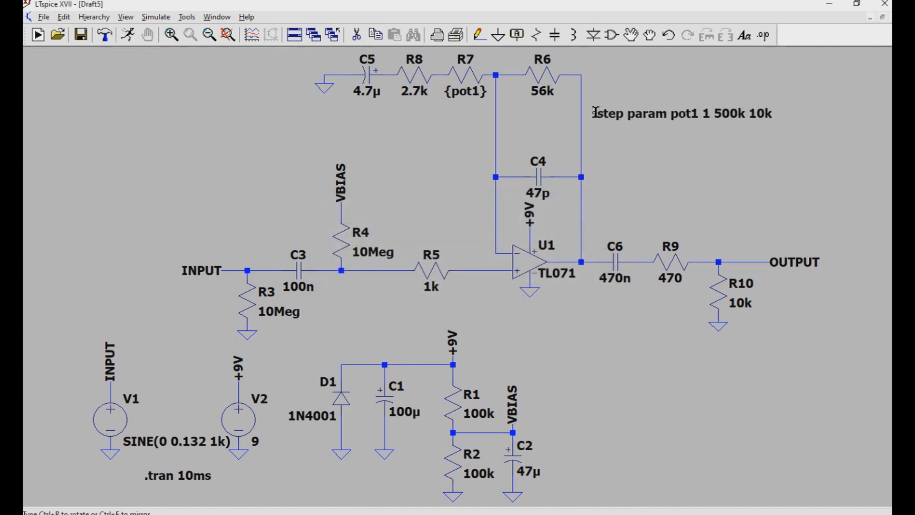
{"action": "left_click", "coordinate": [303, 118]}
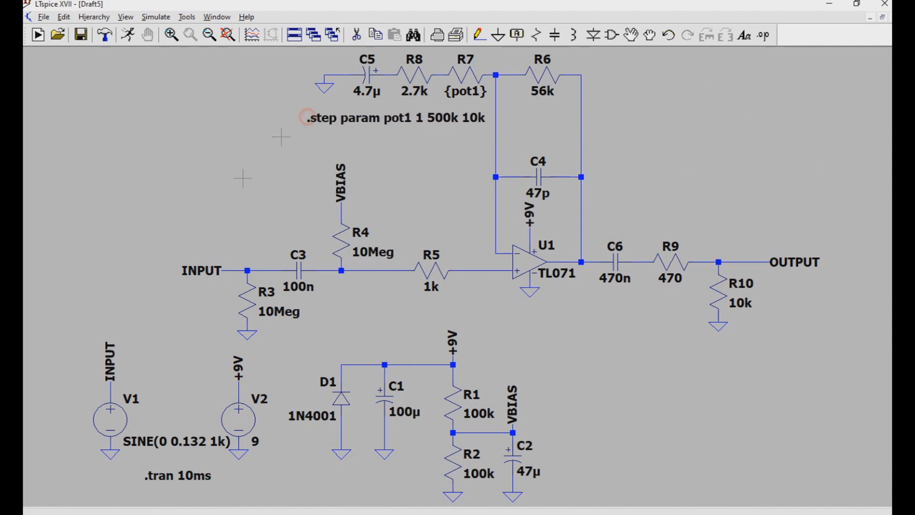
- Run the stepped transient simulation and plot the voltages at the INPUT and OUTPUT nodes
{"action": "left_click", "coordinate": [156, 16]}
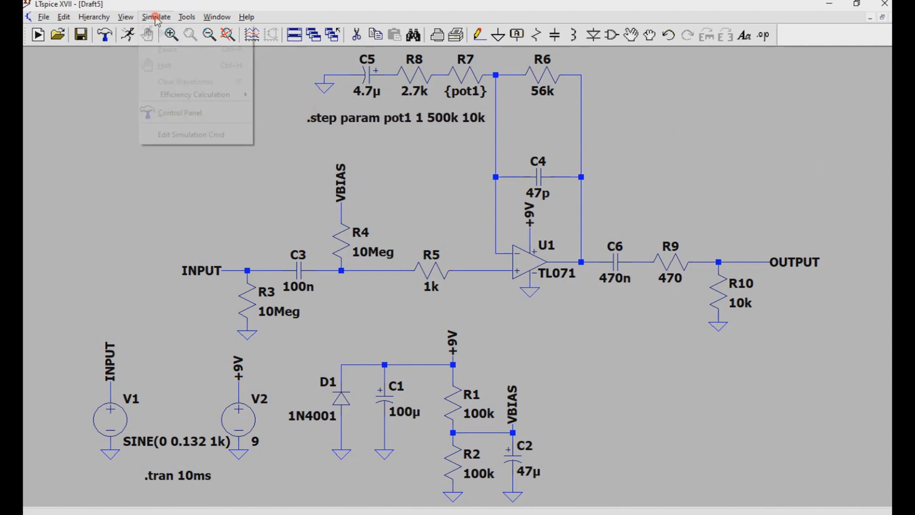
{"action": "left_click", "coordinate": [177, 35]}
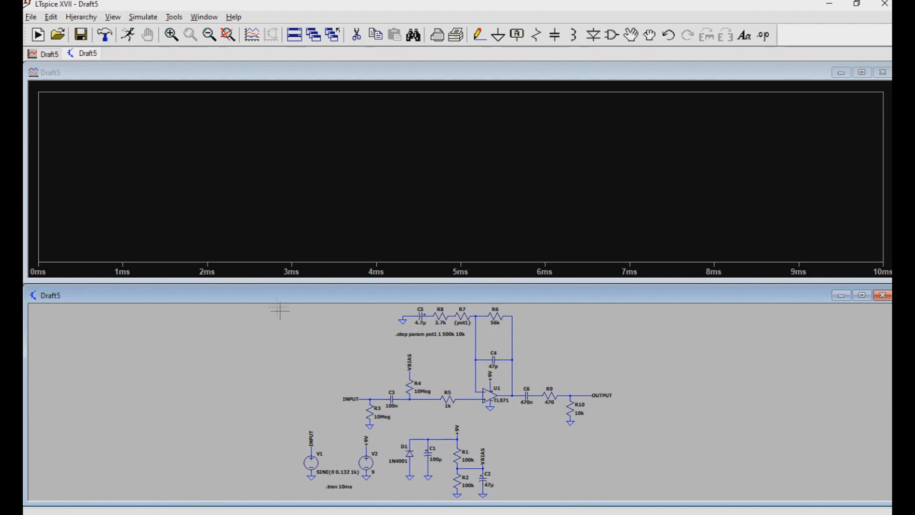
{"action": "left_click", "coordinate": [369, 396]}
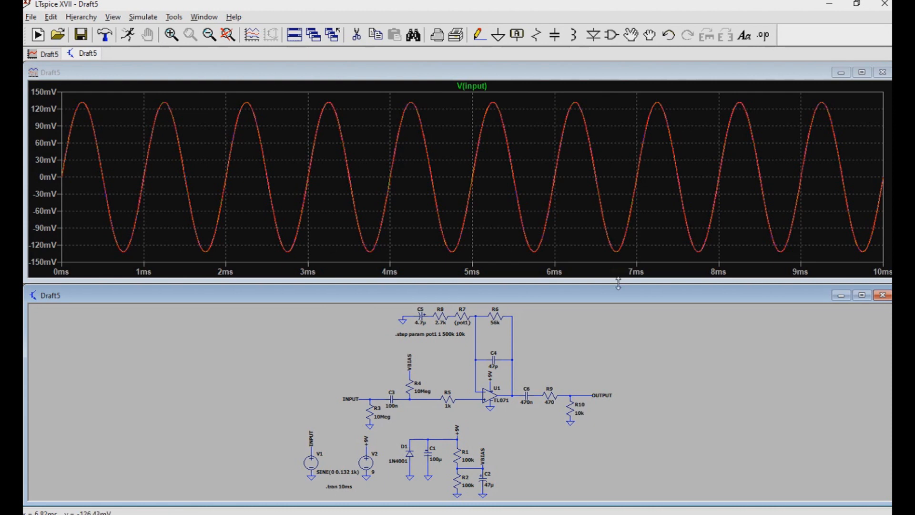
{"action": "left_click", "coordinate": [591, 388]}
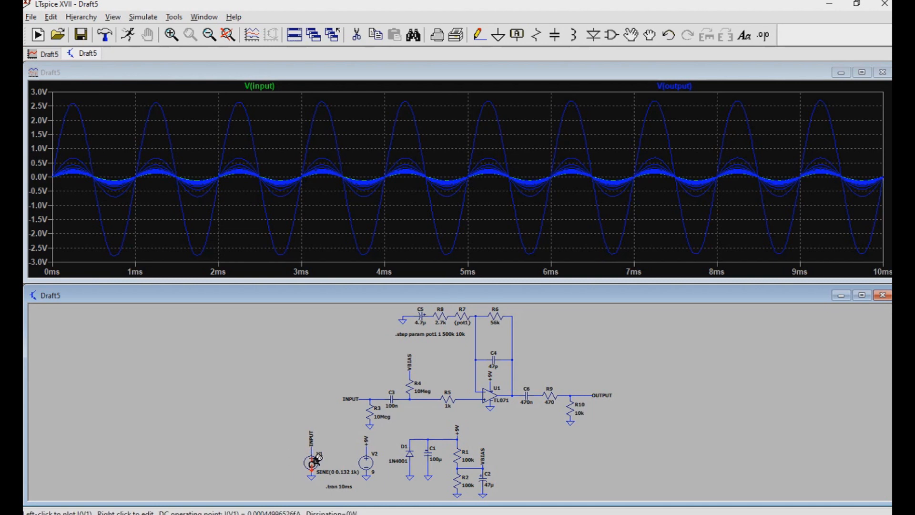
- Set the sine amplitude of source V1 to 0.5 V and rerun the simulation
{"action": "right_click", "coordinate": [312, 461]}
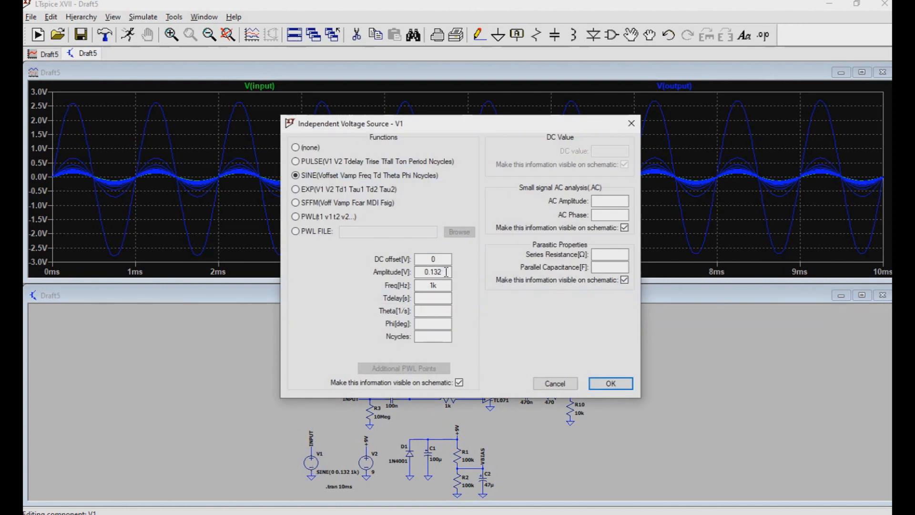
{"action": "left_click_drag", "start_coordinate": [447, 271], "coordinate": [384, 272]}
{"action": "type", "text": "0.5"}
{"action": "left_click", "coordinate": [610, 384]}
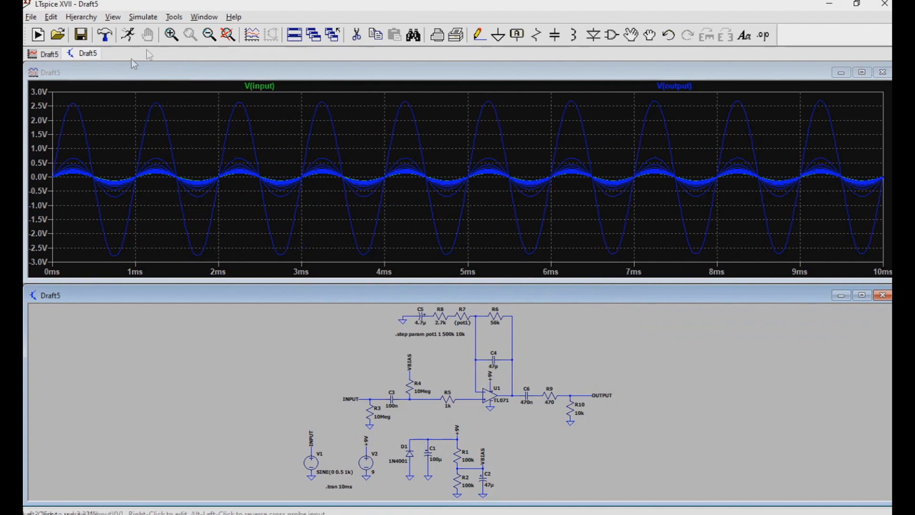
{"action": "left_click", "coordinate": [148, 17]}
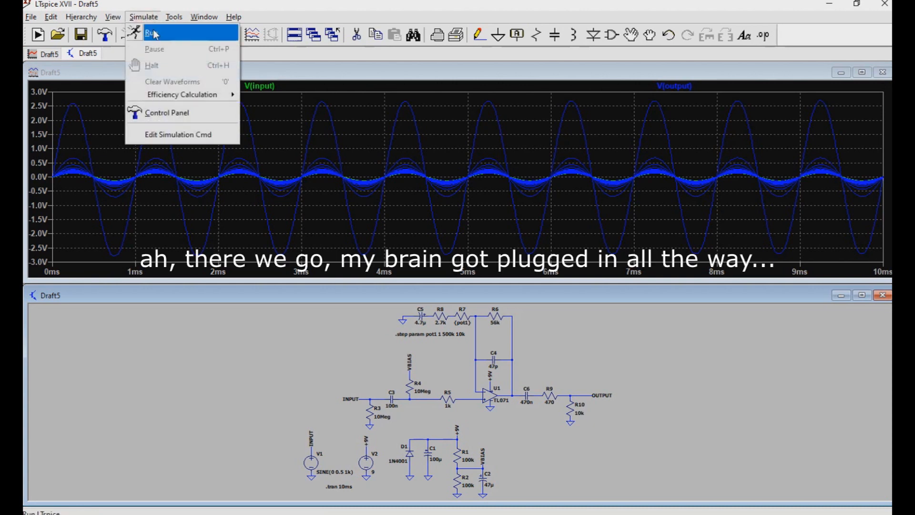
{"action": "left_click", "coordinate": [154, 36]}
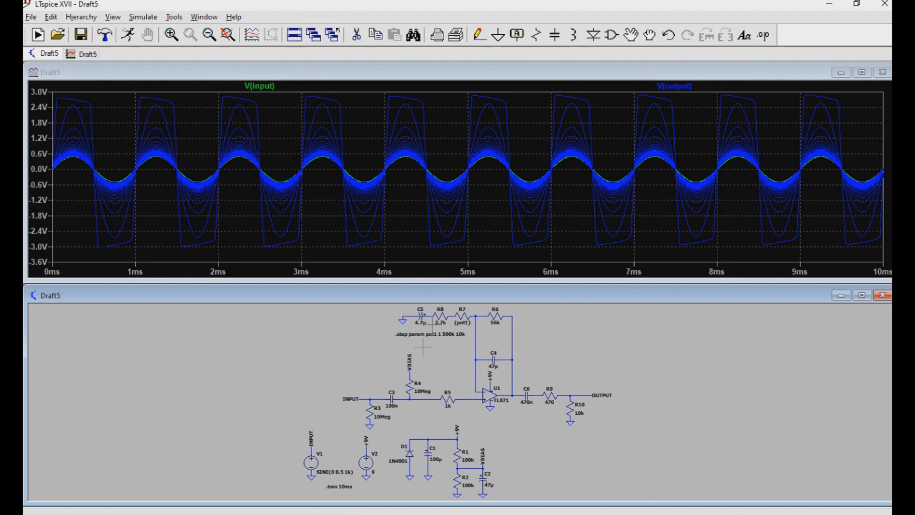
- Set the resistance of R8 to 50k and rerun the simulation
{"action": "right_click", "coordinate": [445, 314]}
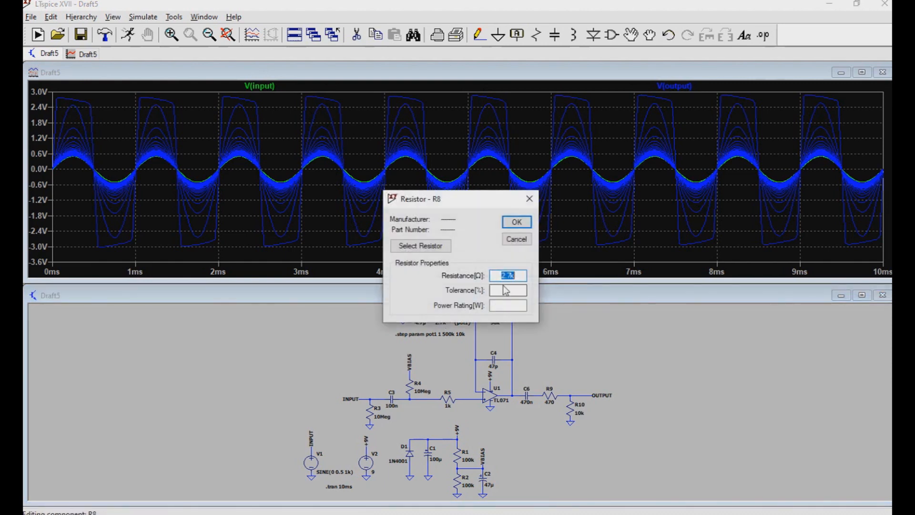
{"action": "type", "text": "50k"}
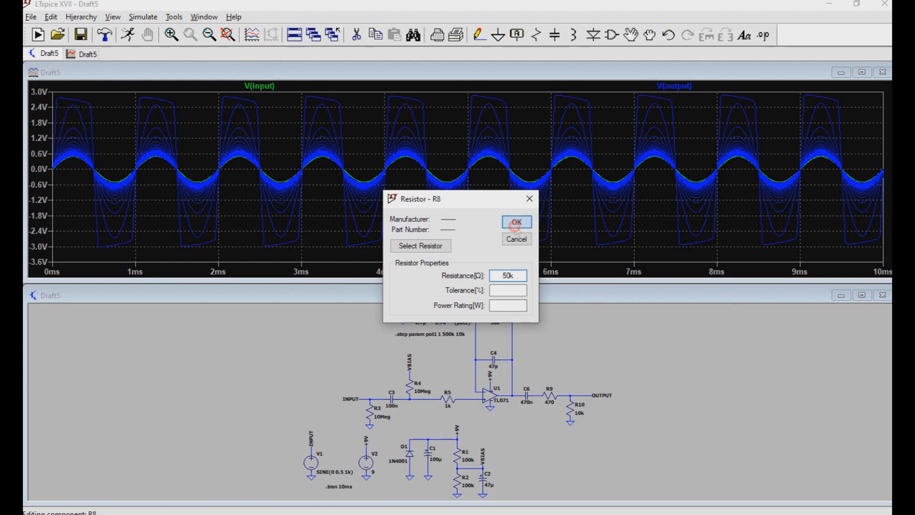
{"action": "left_click", "coordinate": [517, 222]}
{"action": "left_click", "coordinate": [143, 18]}
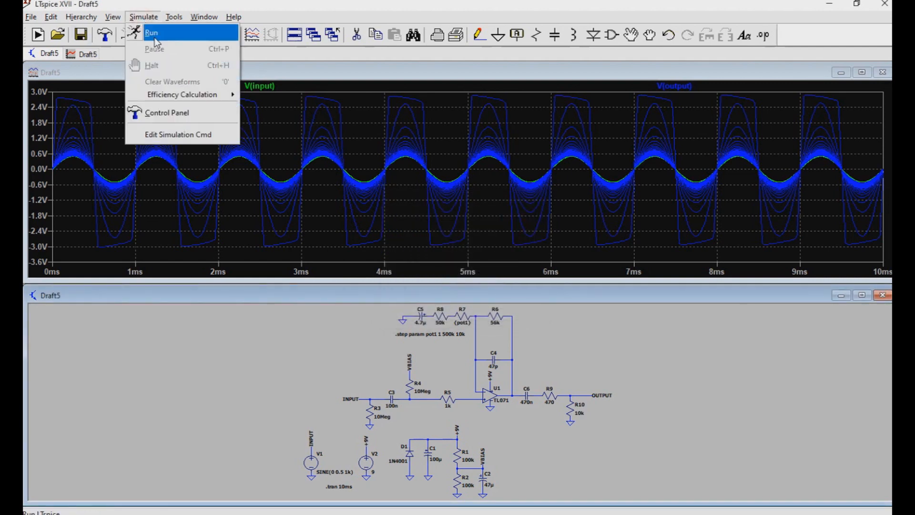
{"action": "left_click", "coordinate": [159, 40]}
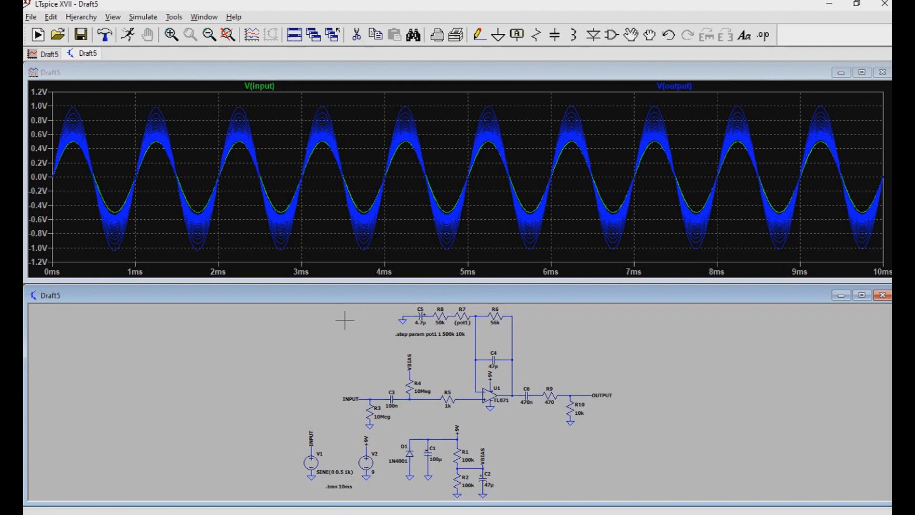
- Set the resistance of R8 to 10k and rerun the simulation
{"action": "right_click", "coordinate": [439, 316]}
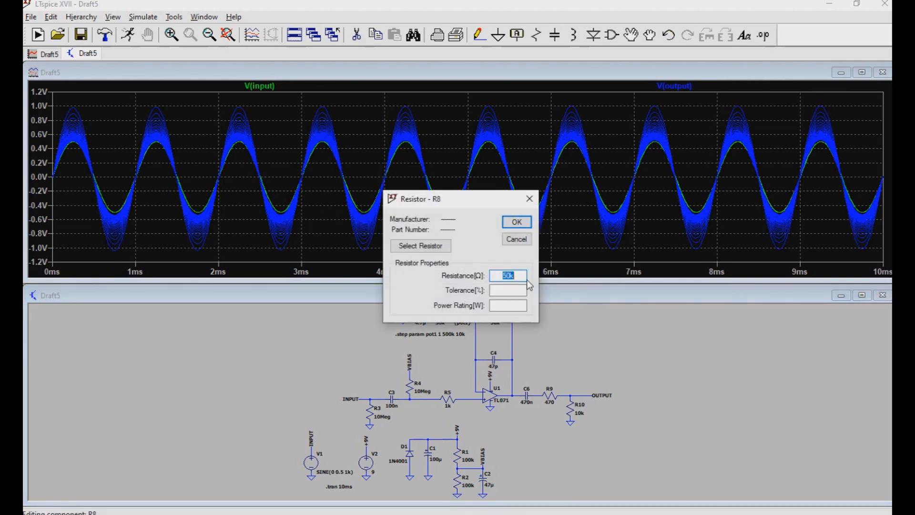
{"action": "type", "text": "10"}
{"action": "key", "text": "Return"}
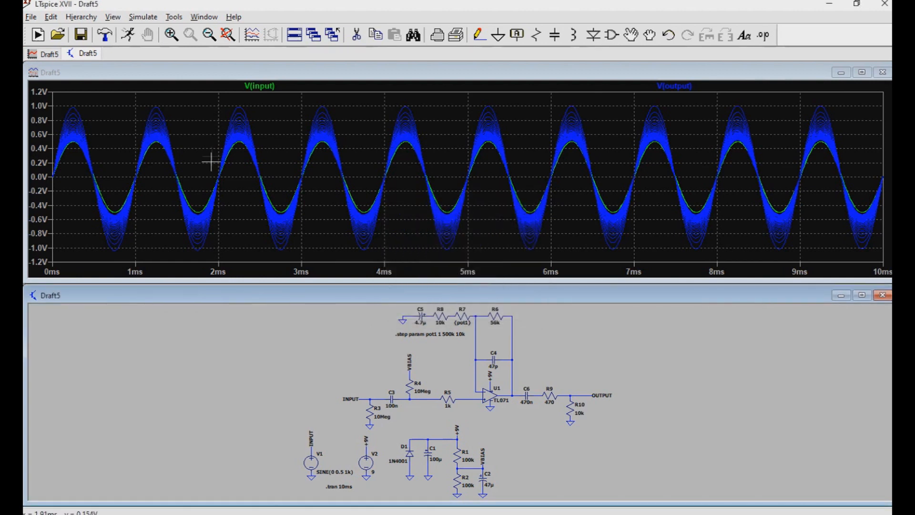
{"action": "left_click", "coordinate": [154, 18]}
{"action": "left_click", "coordinate": [151, 32]}
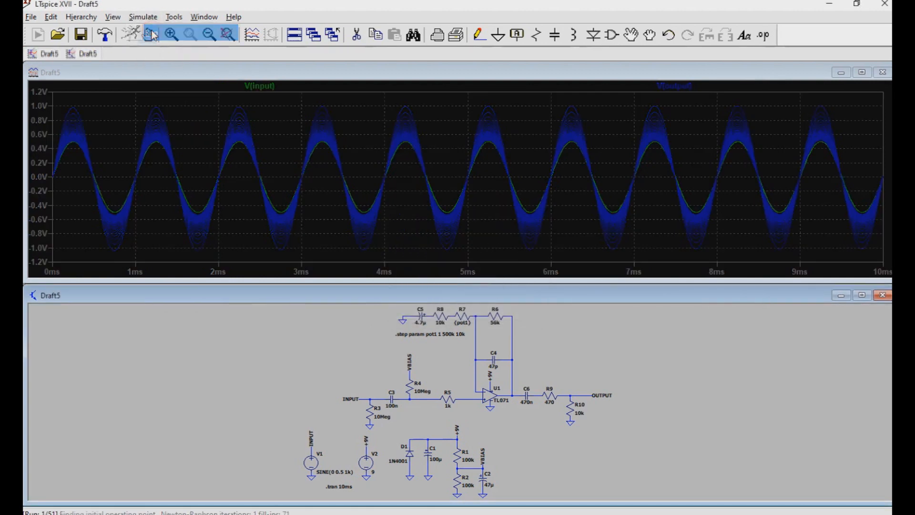